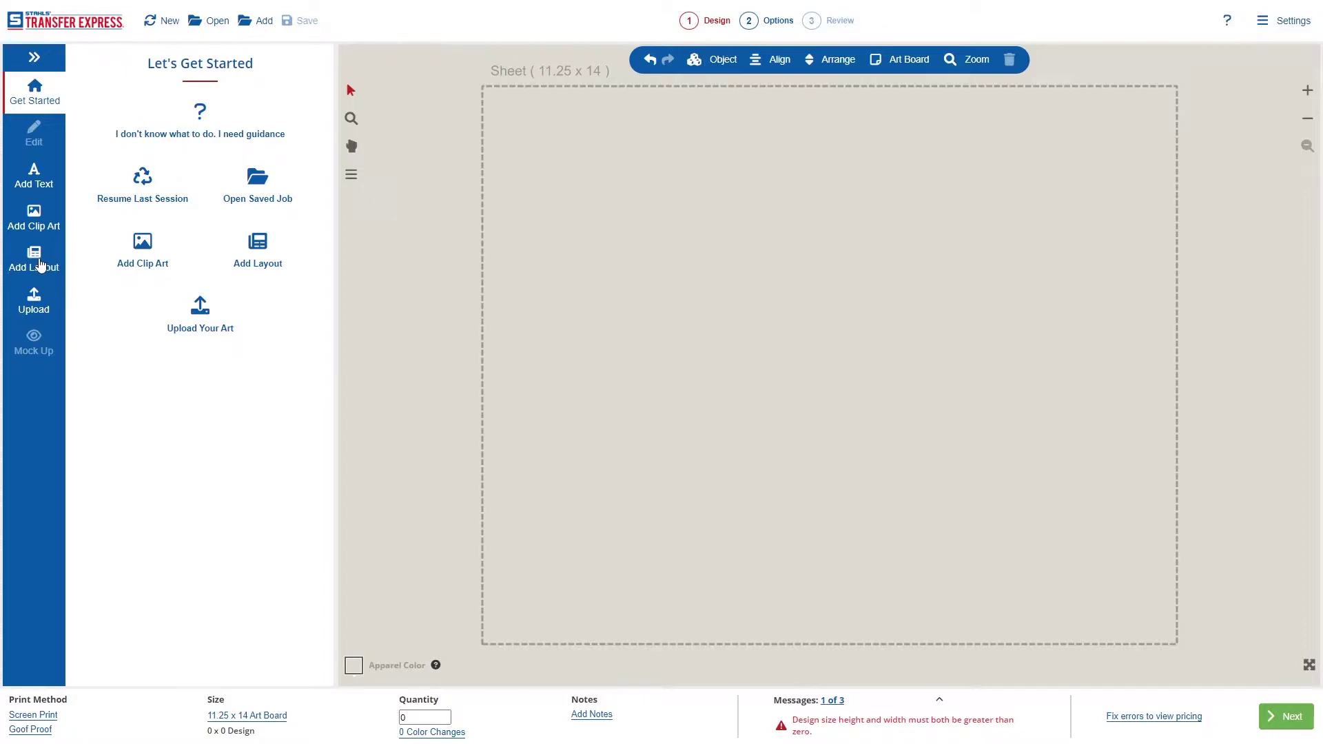
Step: Add the wavy four-line COMPTON layout QAL-647 from the Basic Multi-Use layouts to the art board
click(39, 260)
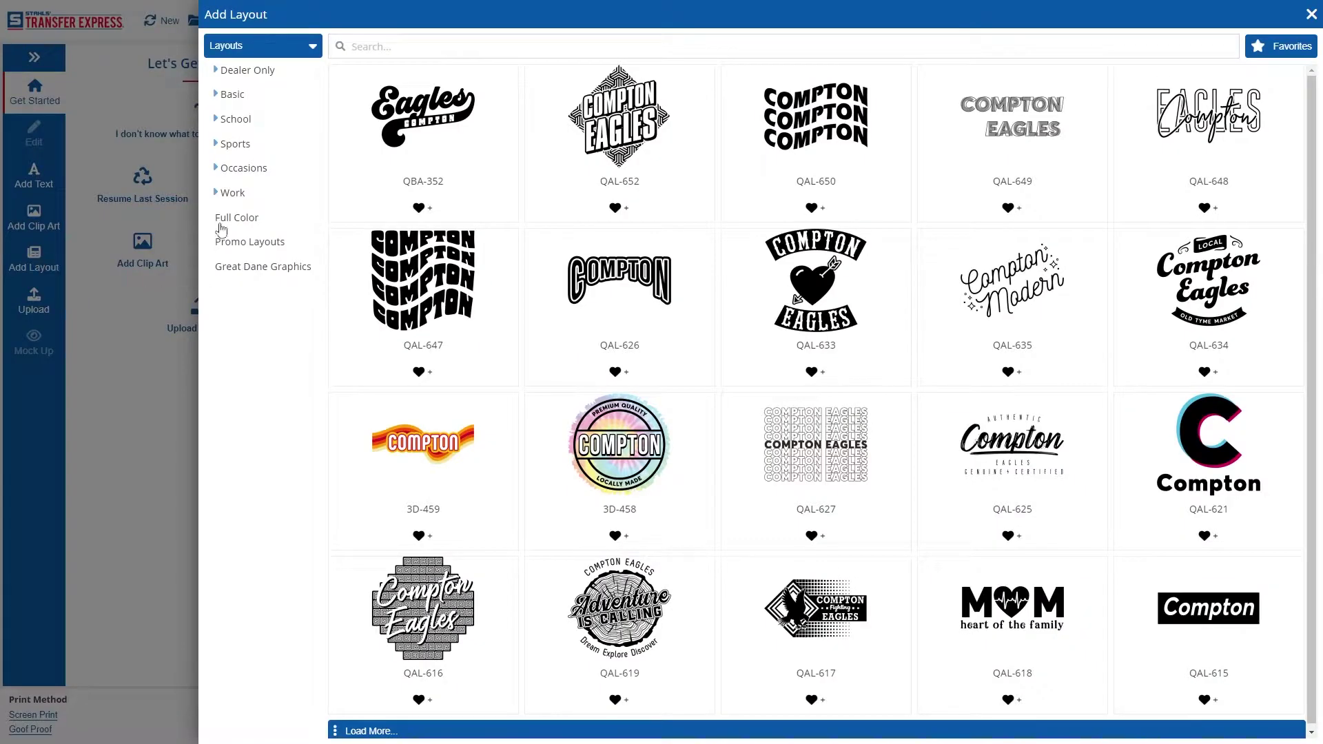
click(243, 93)
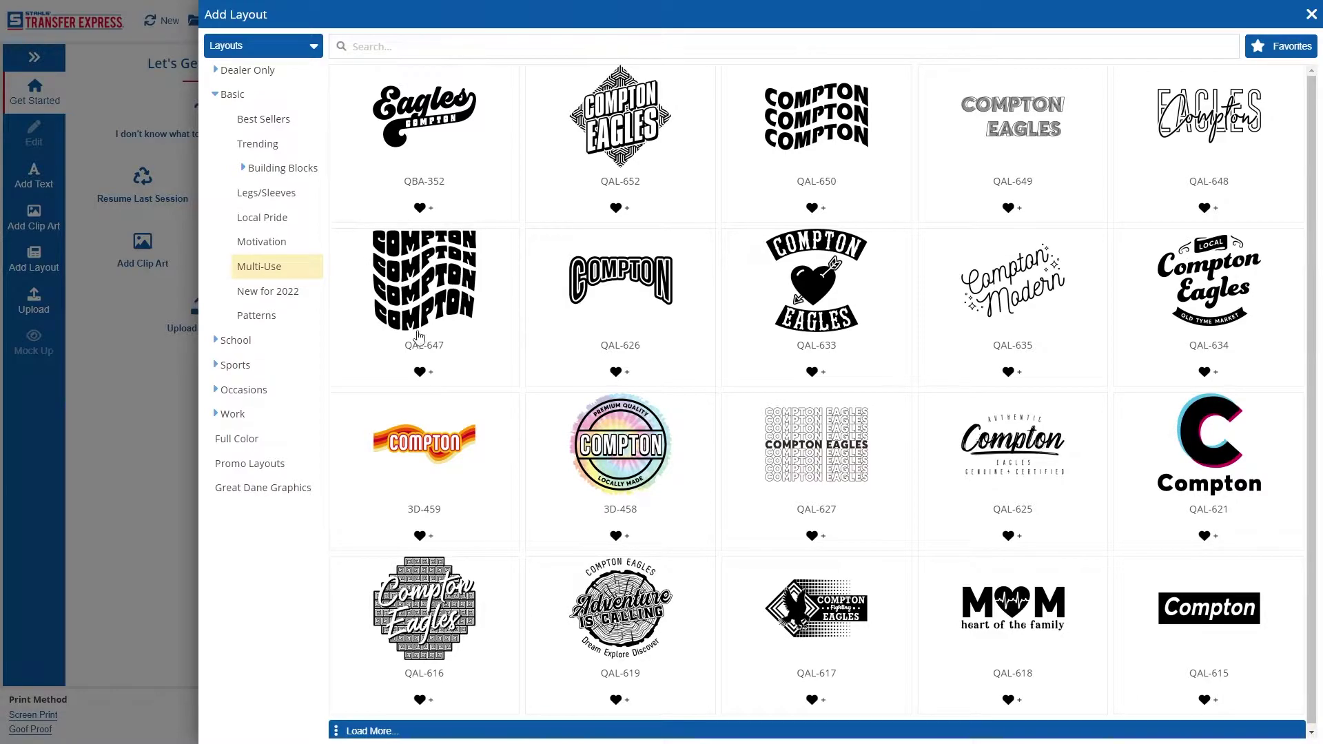
click(424, 293)
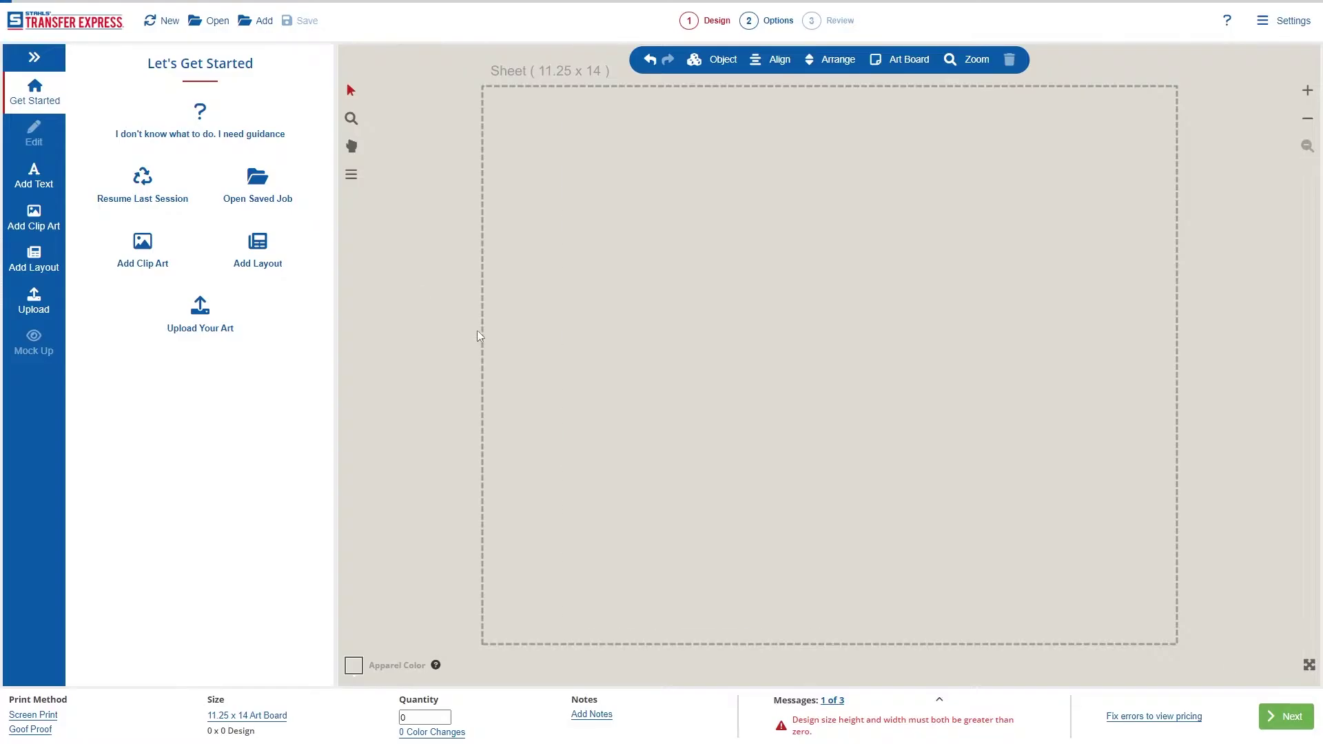
click(497, 299)
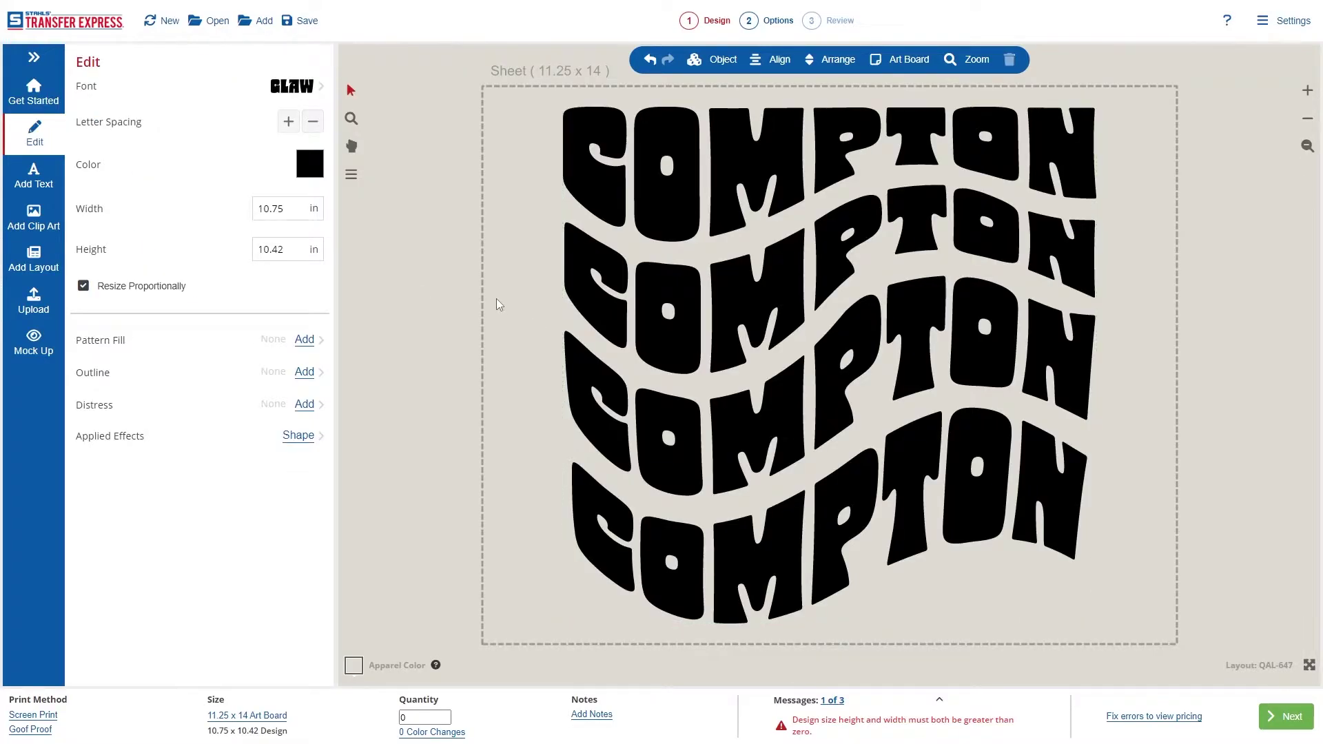
Step: Delete the first, second and fourth COMPTON lines, keeping only the third
click(673, 205)
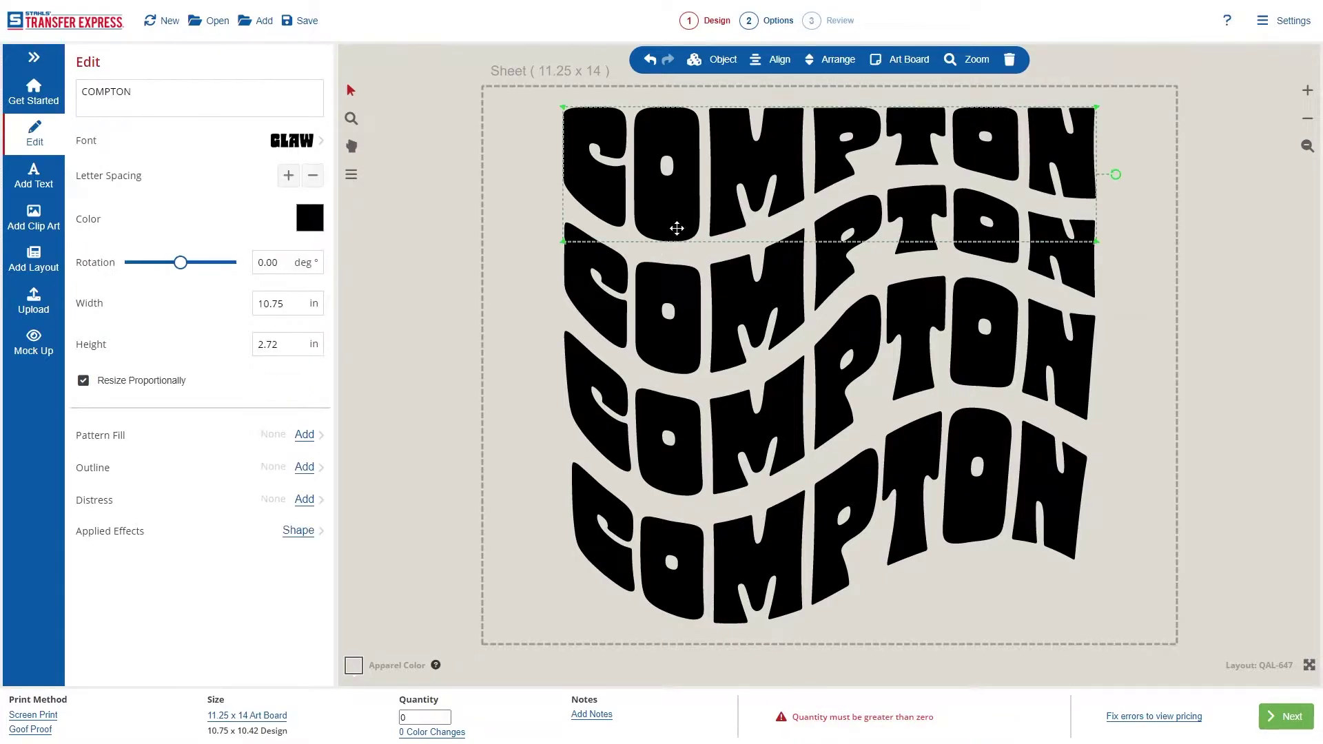
click(681, 299)
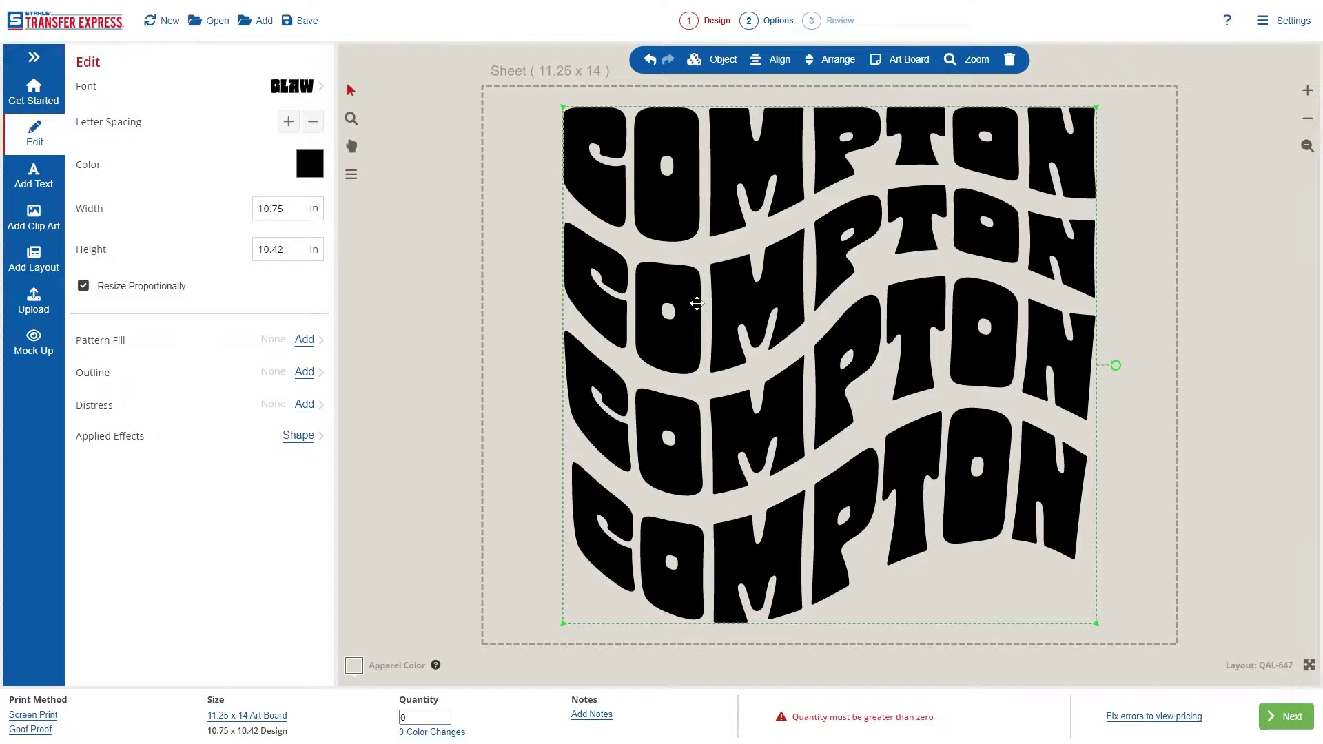
click(1010, 59)
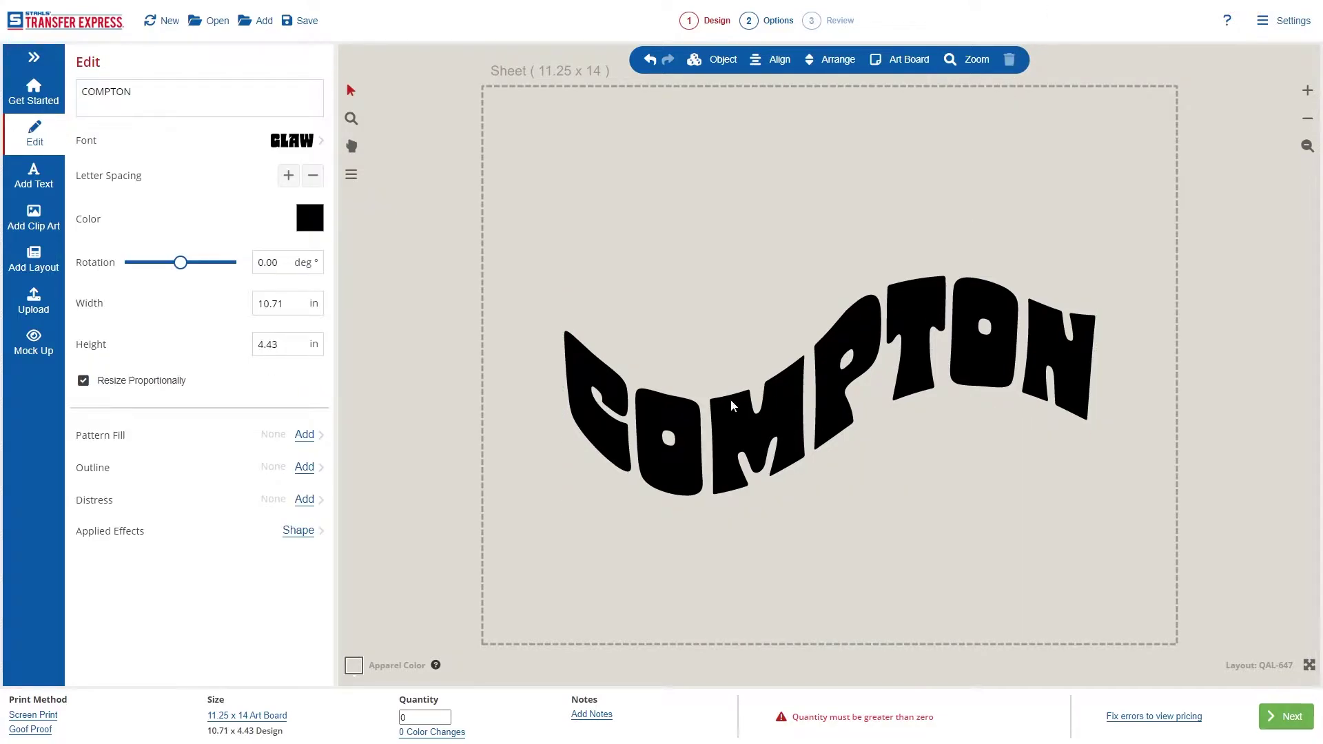
Step: Replace the wavy COMPTON text with STAY SPOOKY
double_click(824, 417)
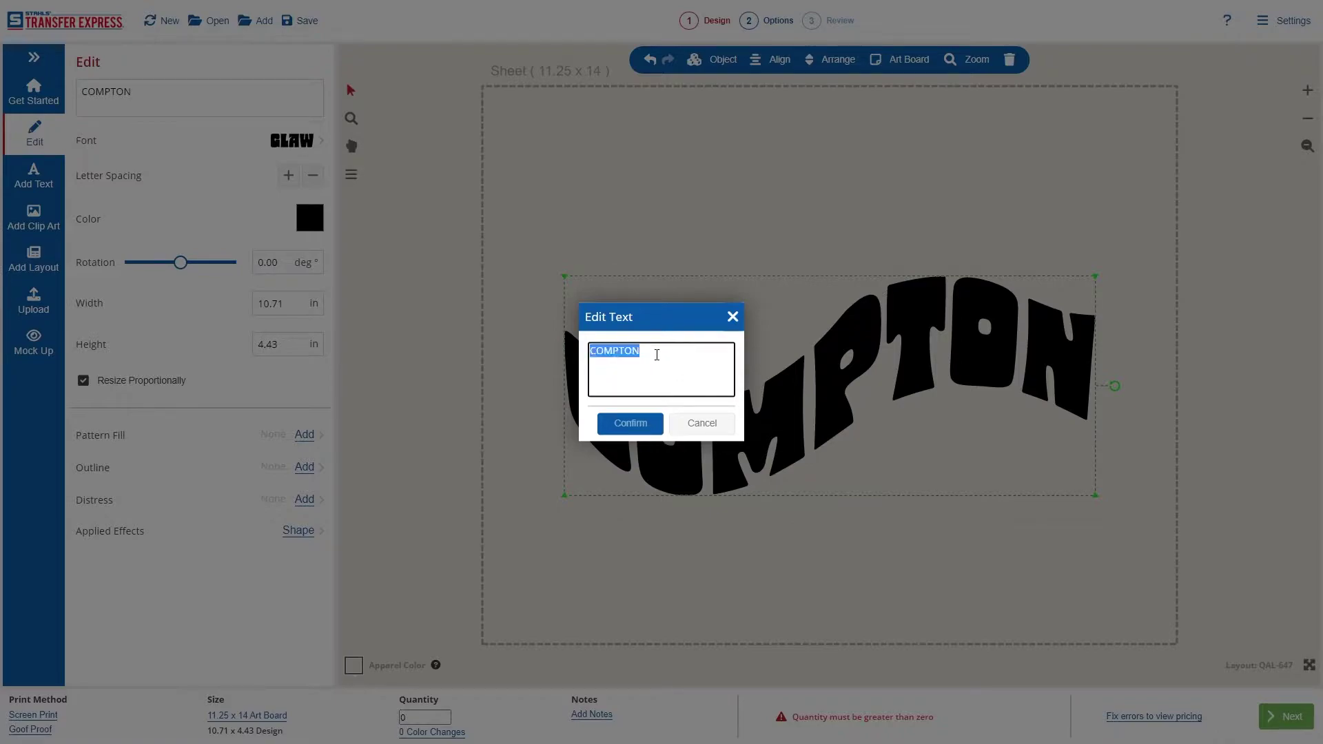
text(STA)
click(629, 423)
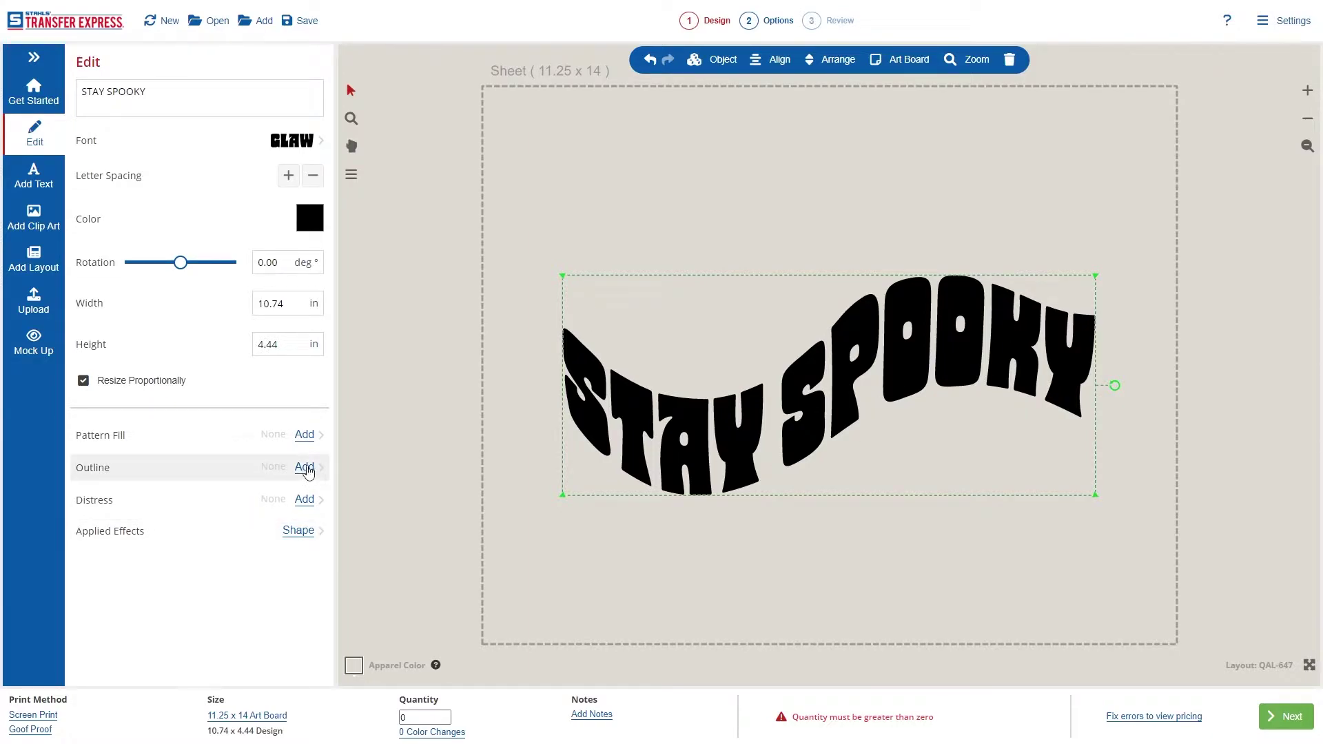
Step: Add a 0.18 in outline to the STAY SPOOKY text and set its color to White
click(306, 469)
click(253, 250)
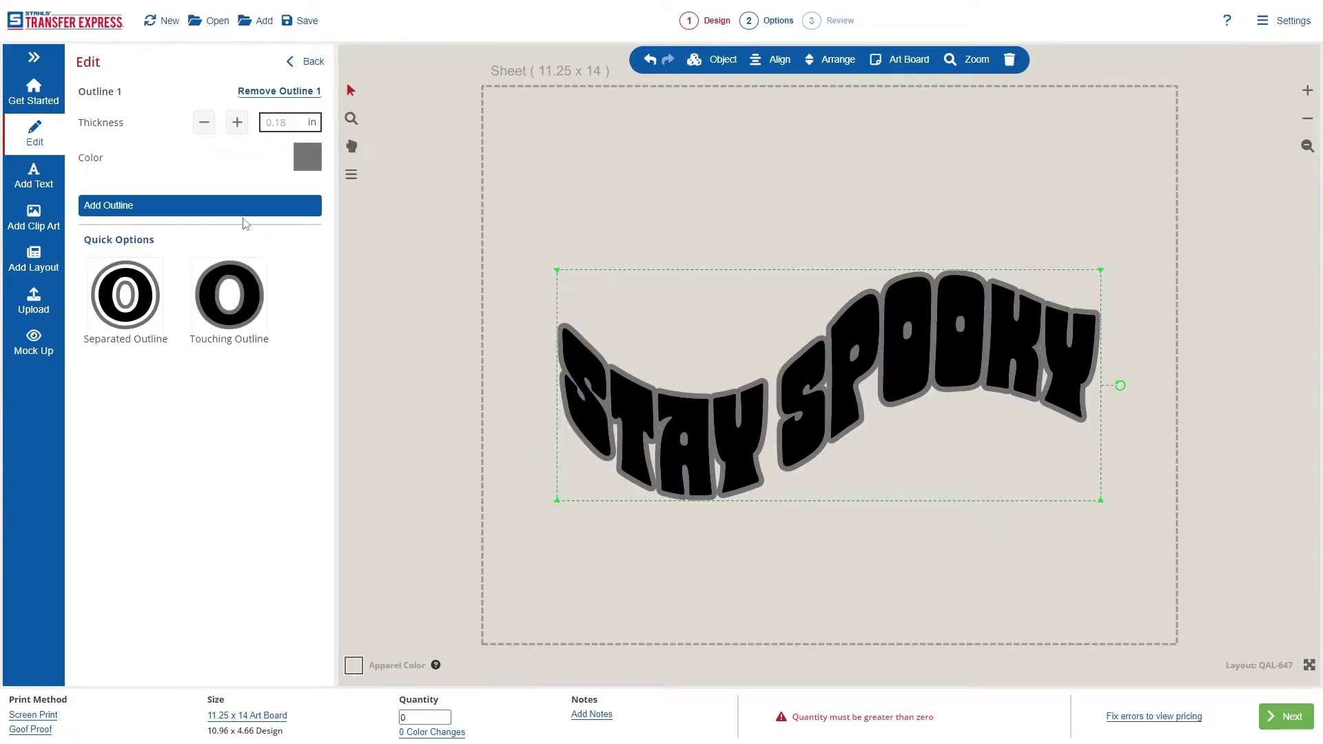
click(308, 156)
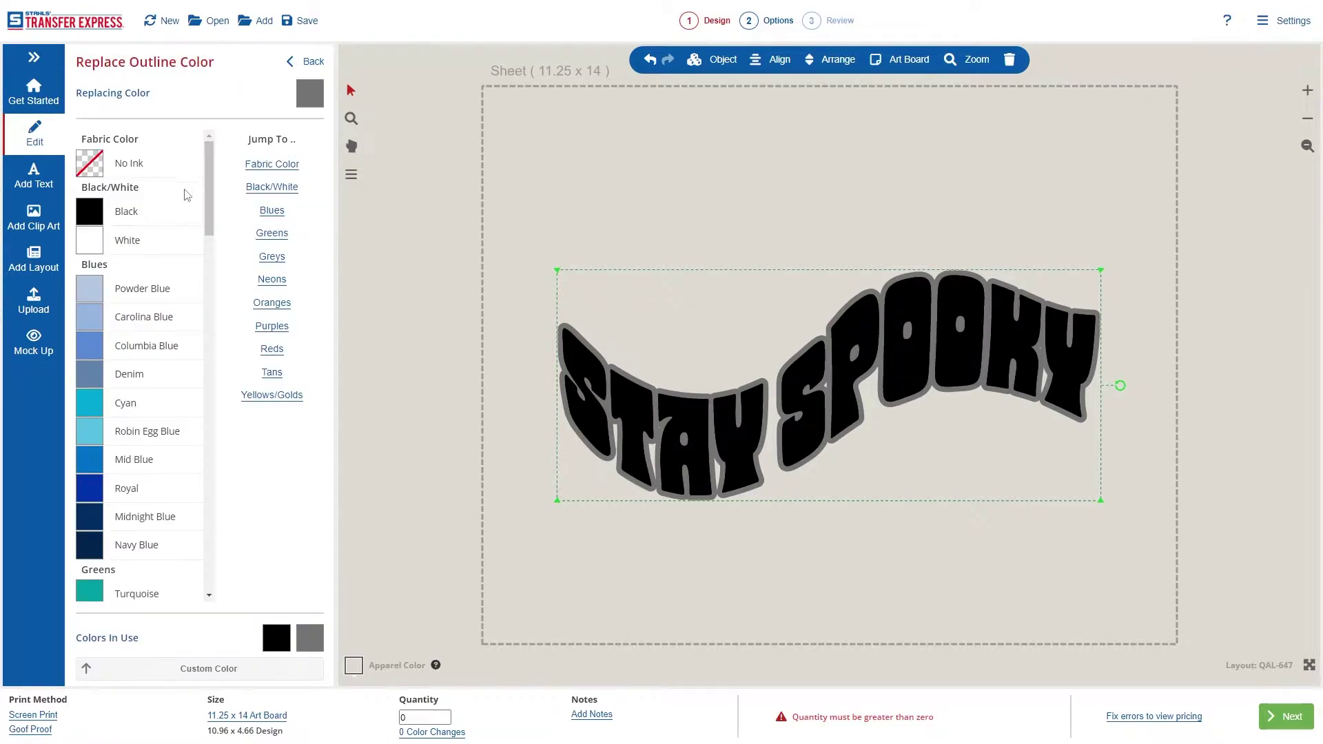
click(153, 239)
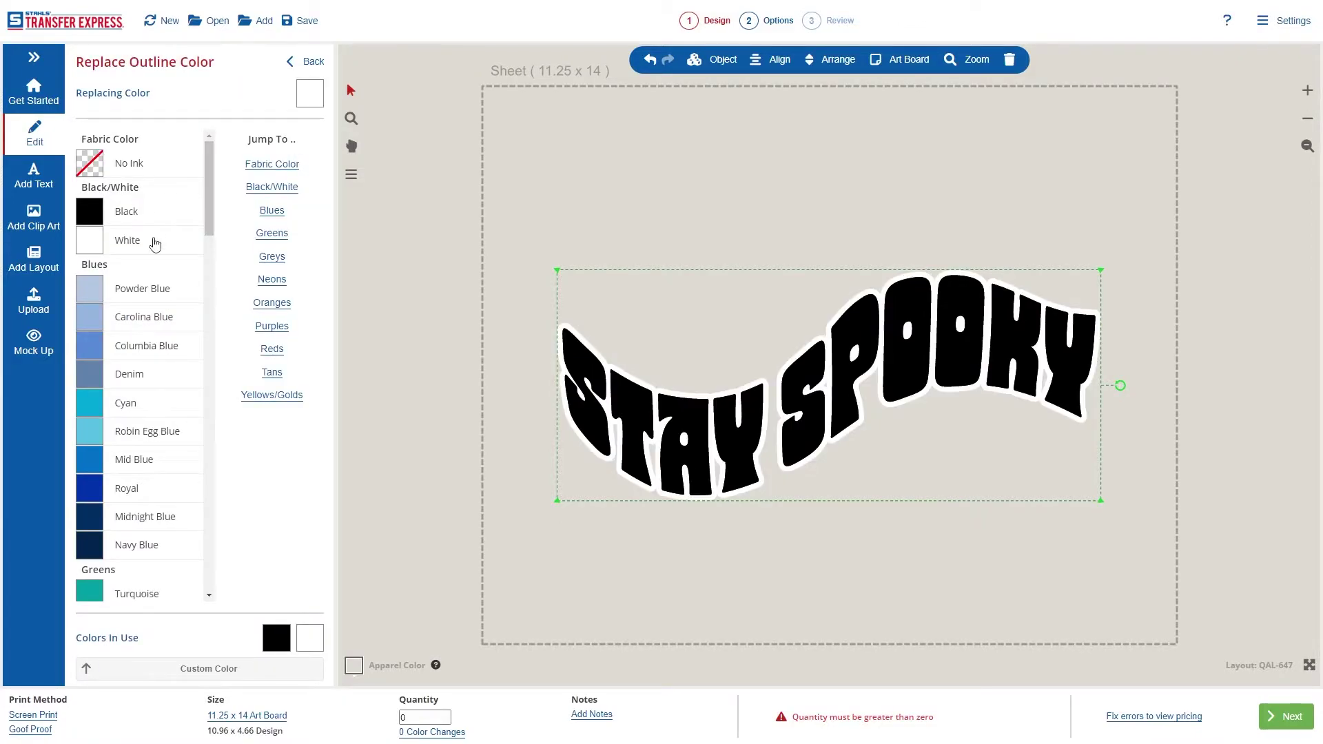
click(306, 60)
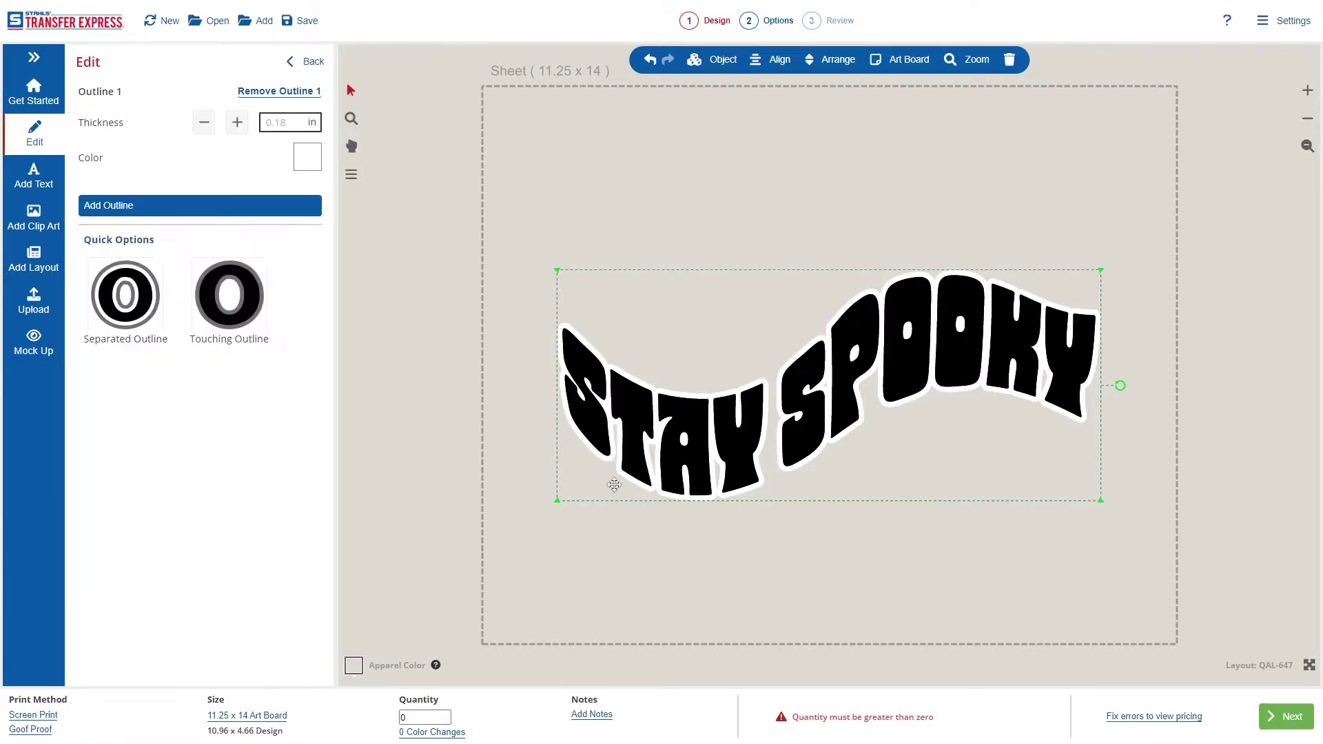
click(307, 60)
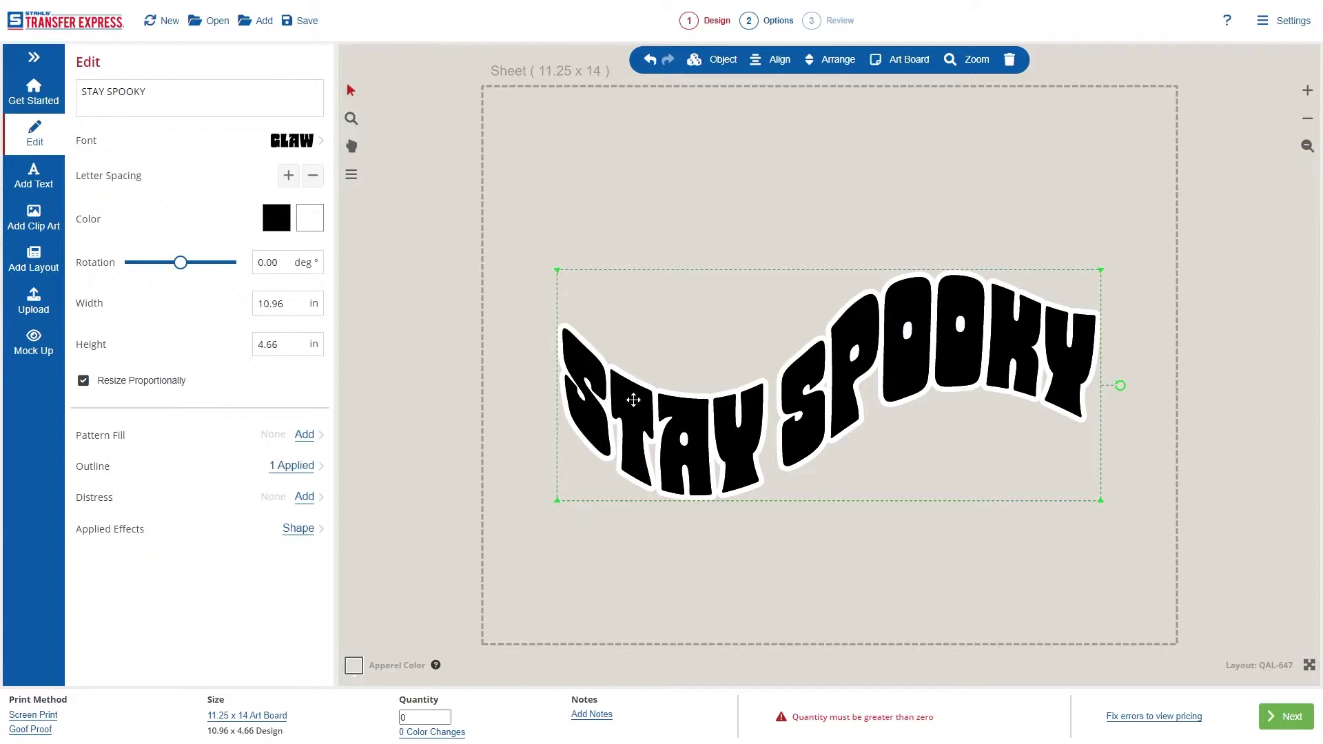
Step: Replace the black fill of the STAY SPOOKY lettering with No Ink
click(275, 216)
click(172, 164)
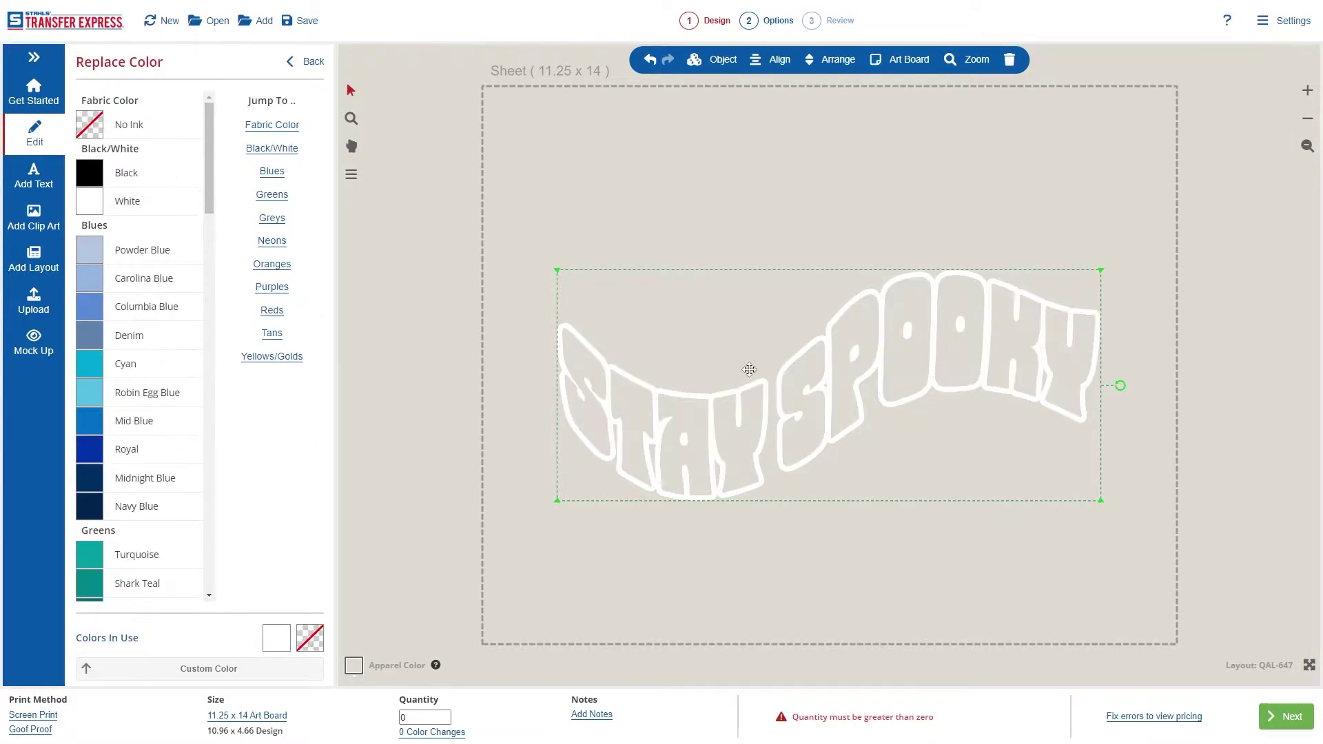
click(496, 471)
click(307, 62)
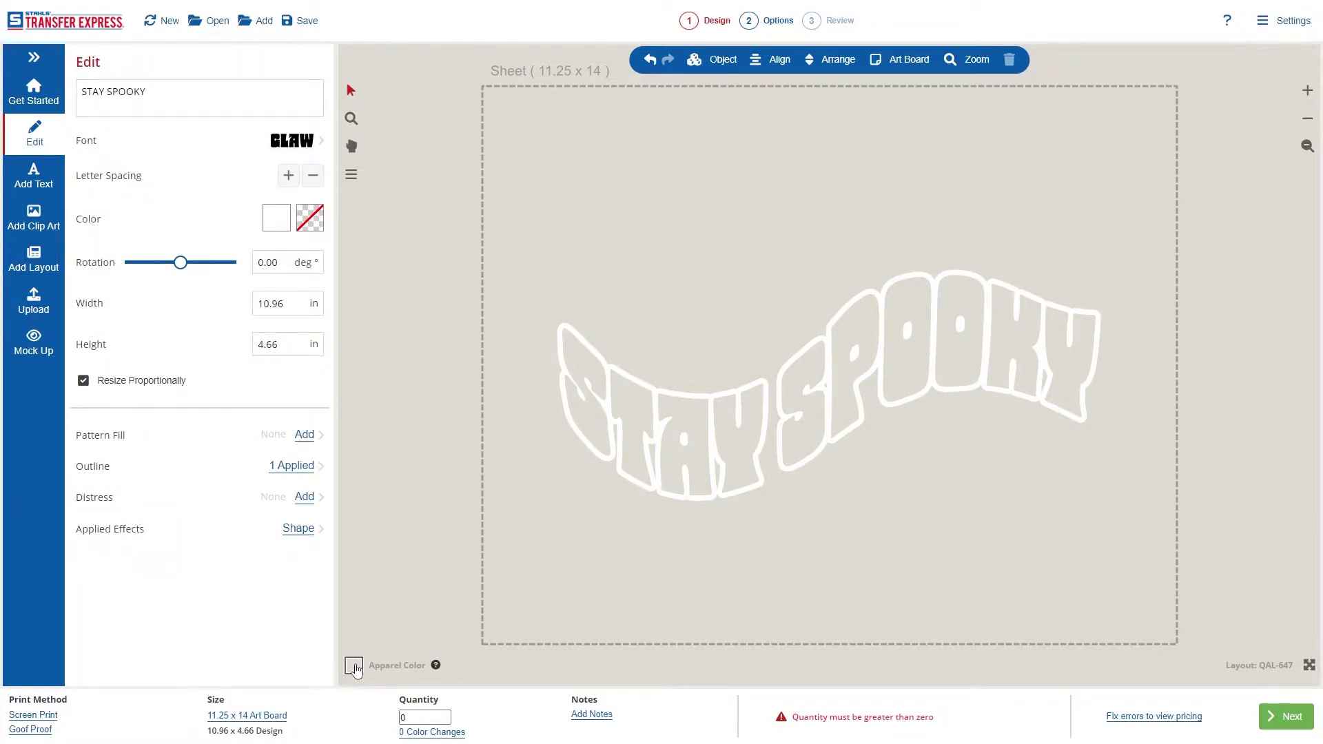
Step: Set the apparel color to Black
click(353, 666)
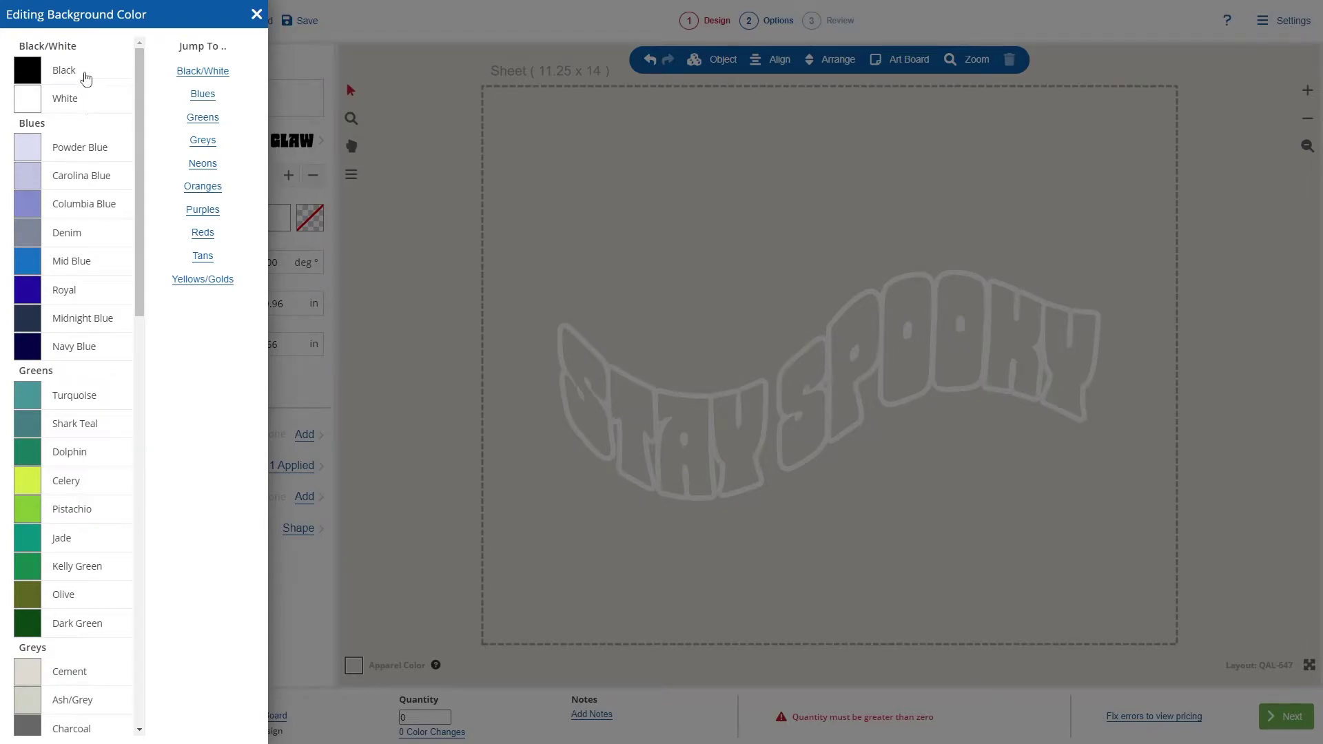
click(85, 78)
click(417, 498)
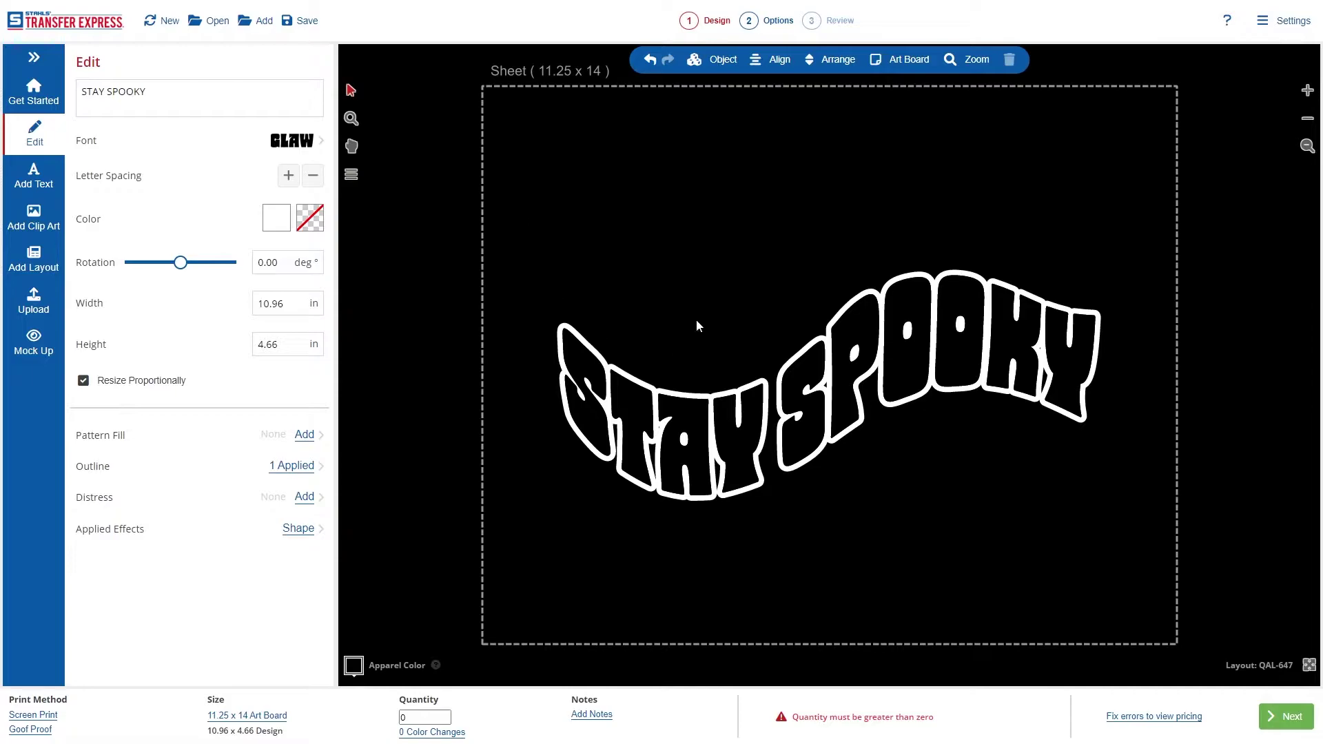
Step: Search the clip art for "ghost", add X5C-103, and scale it down to about 6.63 × 6.42 in over the word STAY
click(42, 222)
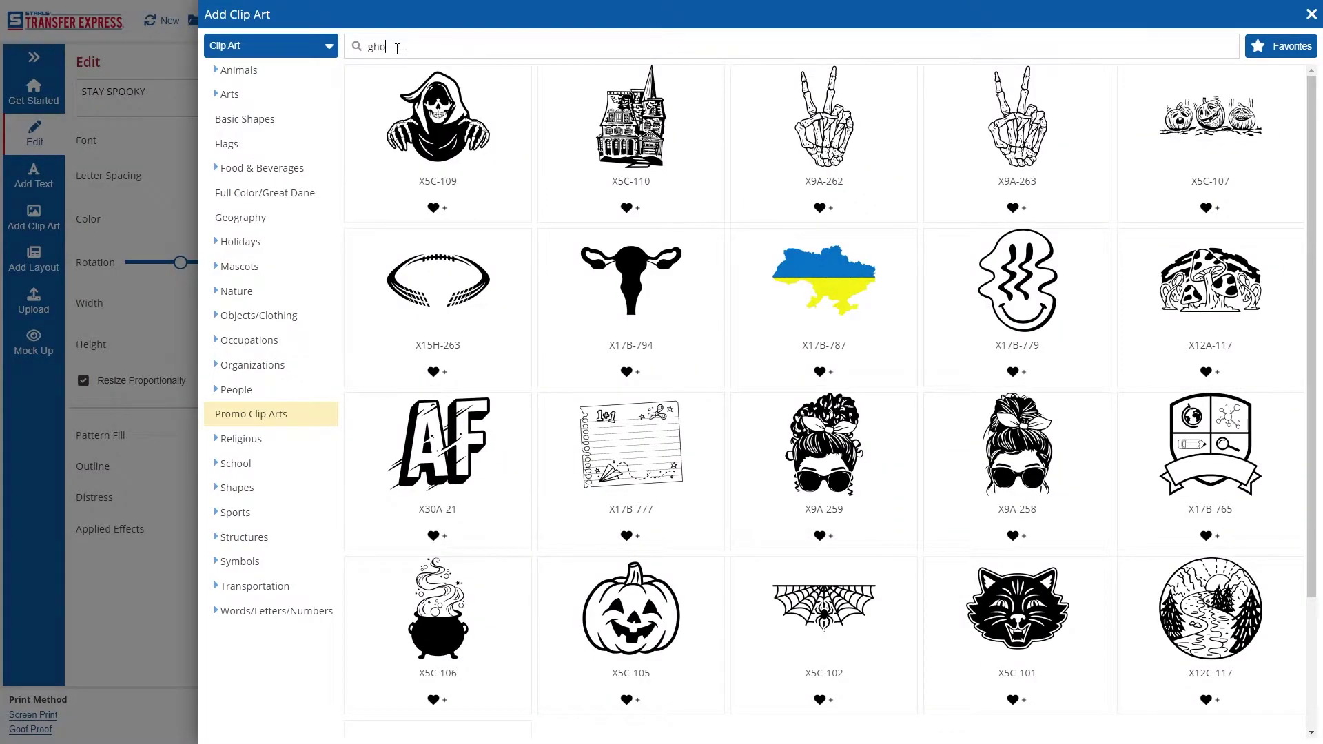
key(Return)
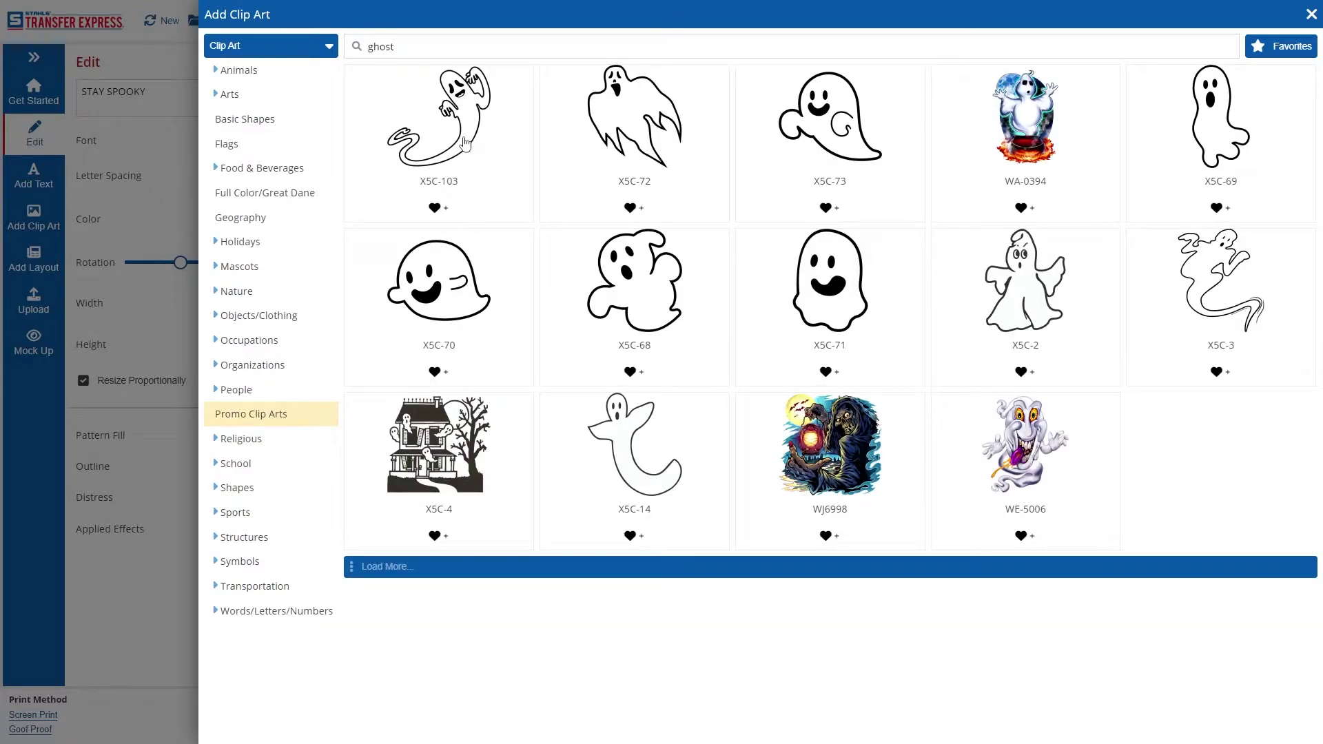
click(465, 142)
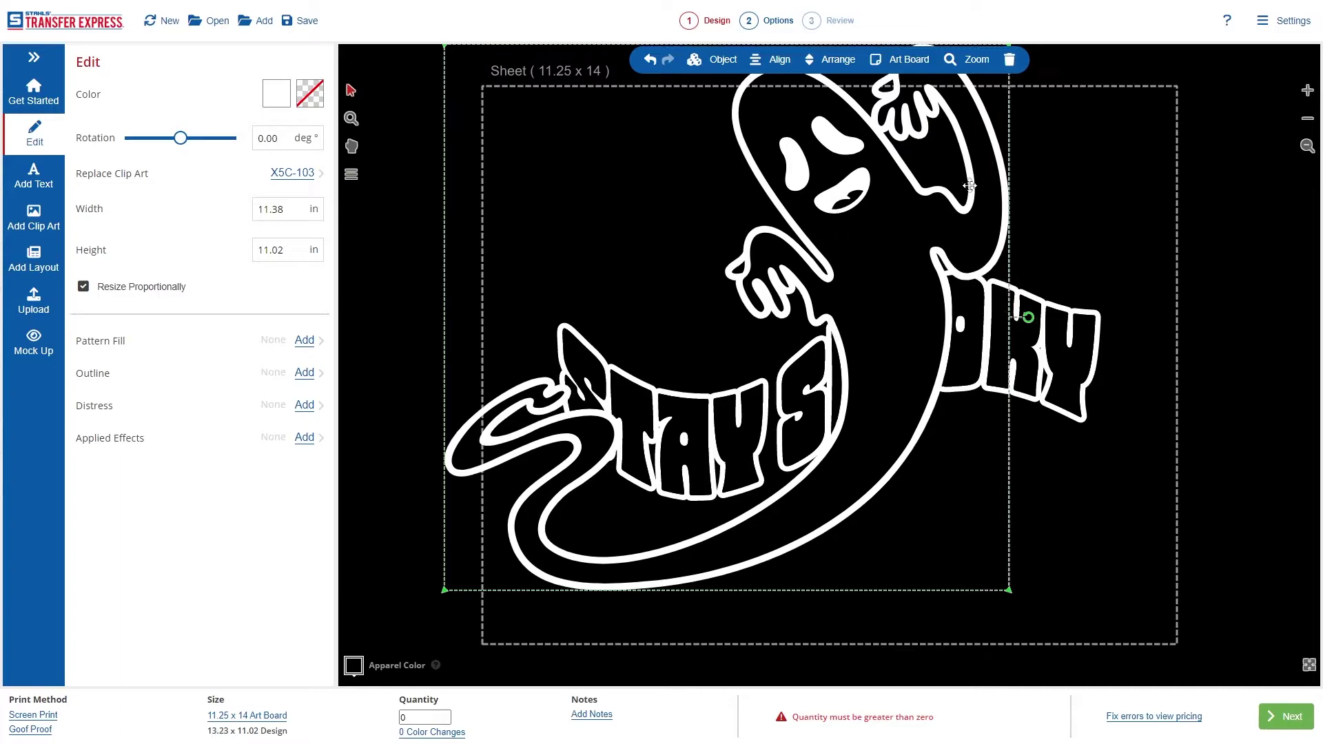
drag(1085, 151, 717, 229)
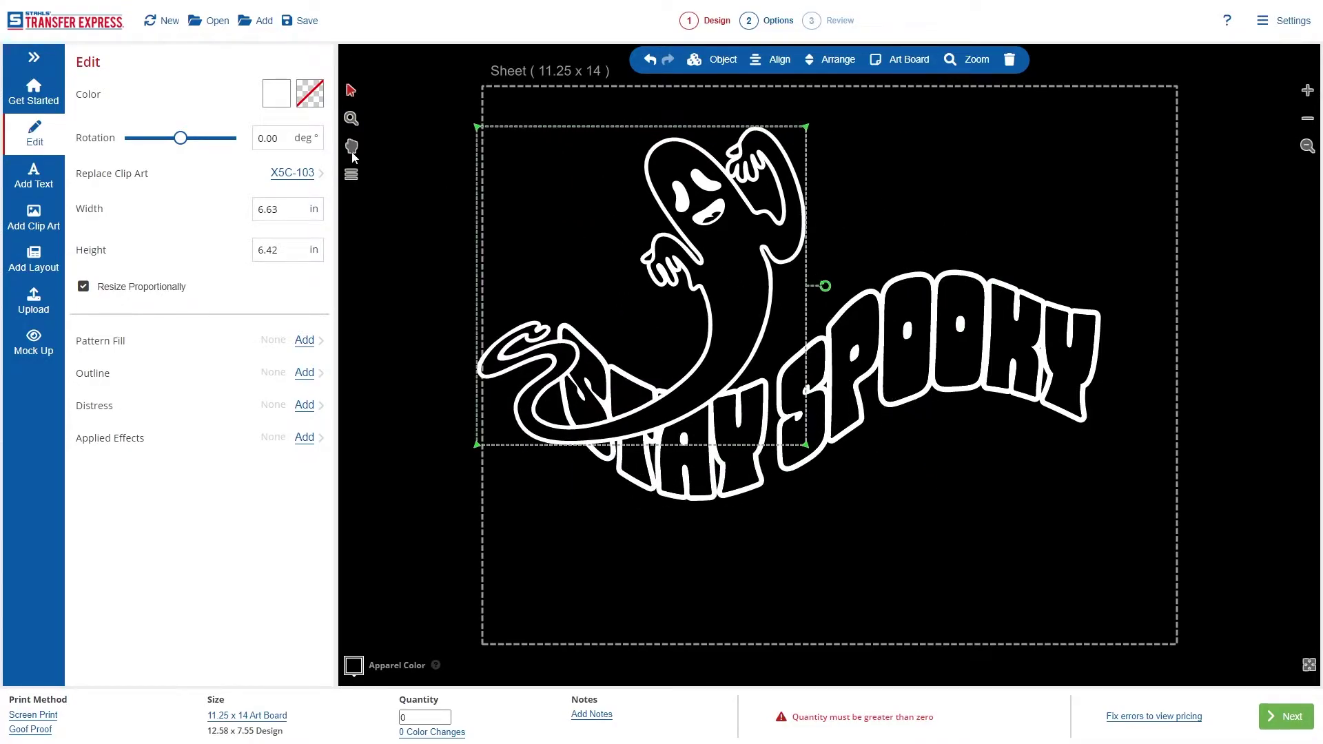
Step: Fill the ghost's transparent body with Powder Blue
click(309, 99)
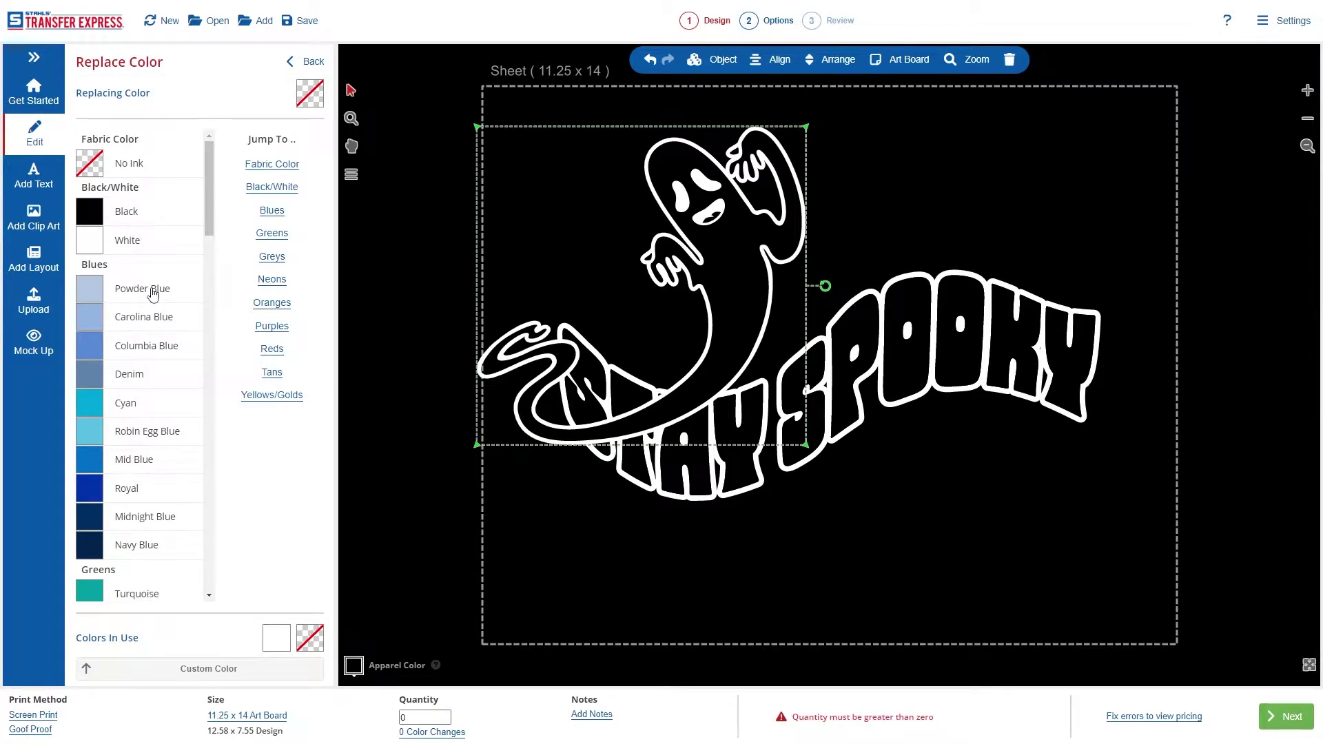
click(306, 61)
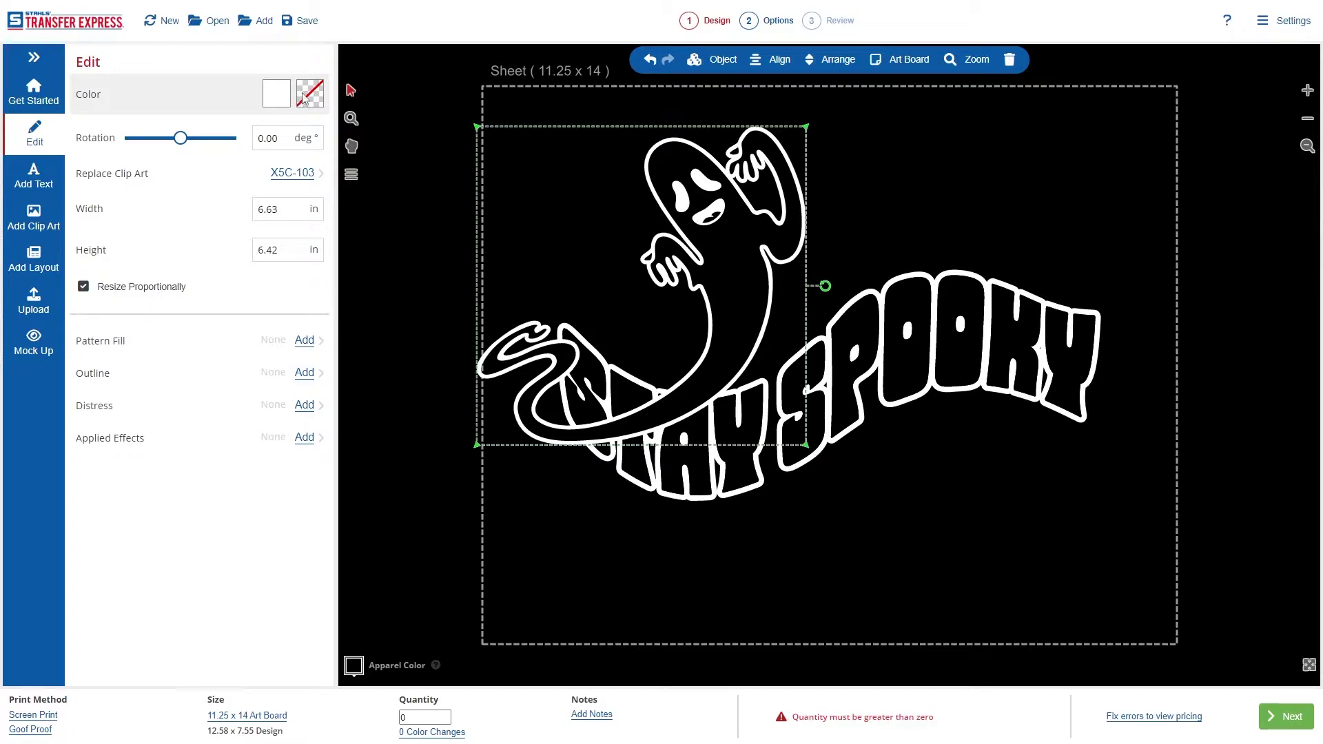
click(301, 98)
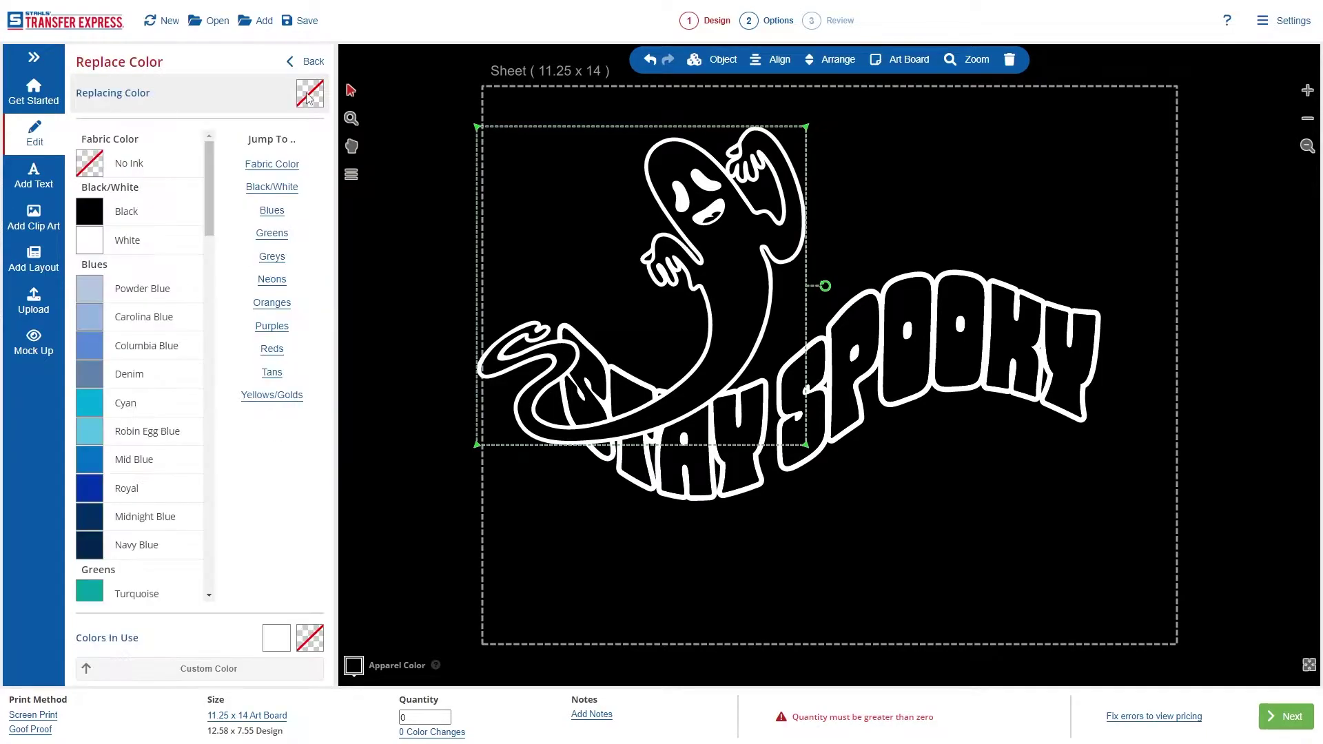
click(170, 290)
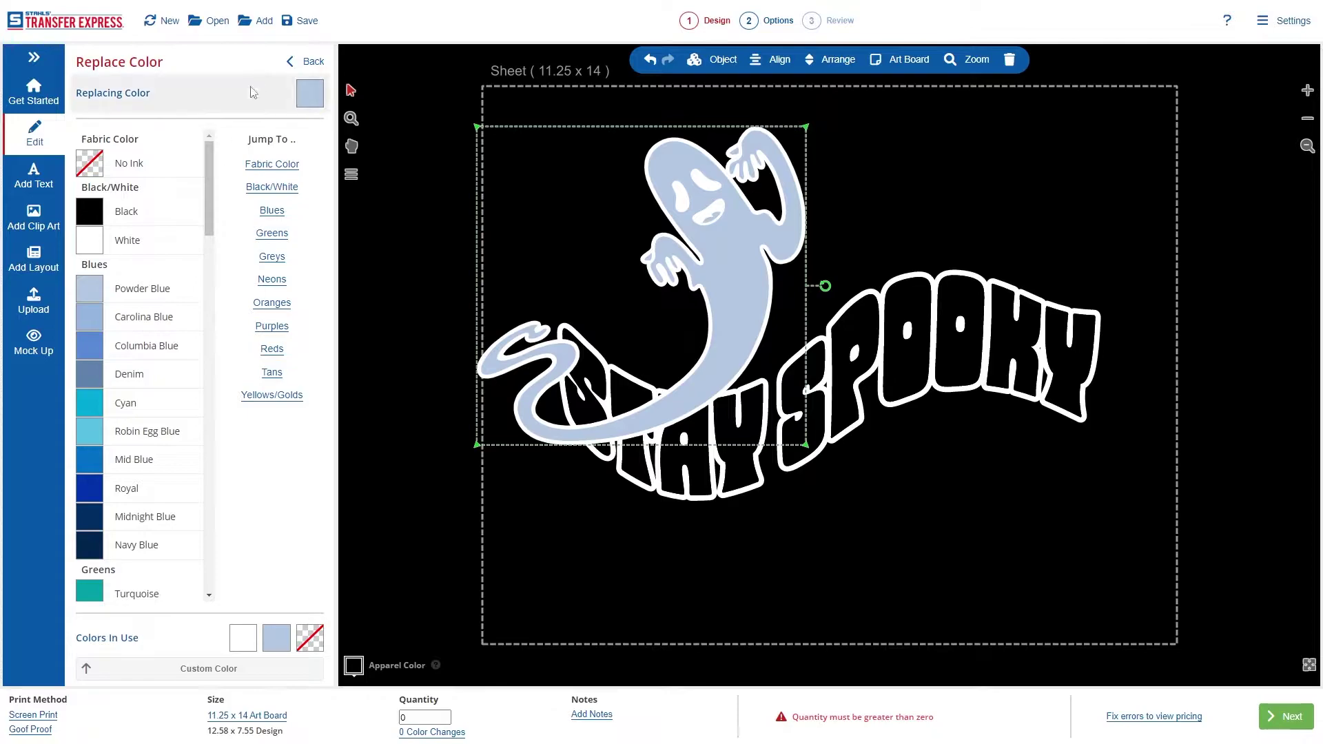
click(311, 63)
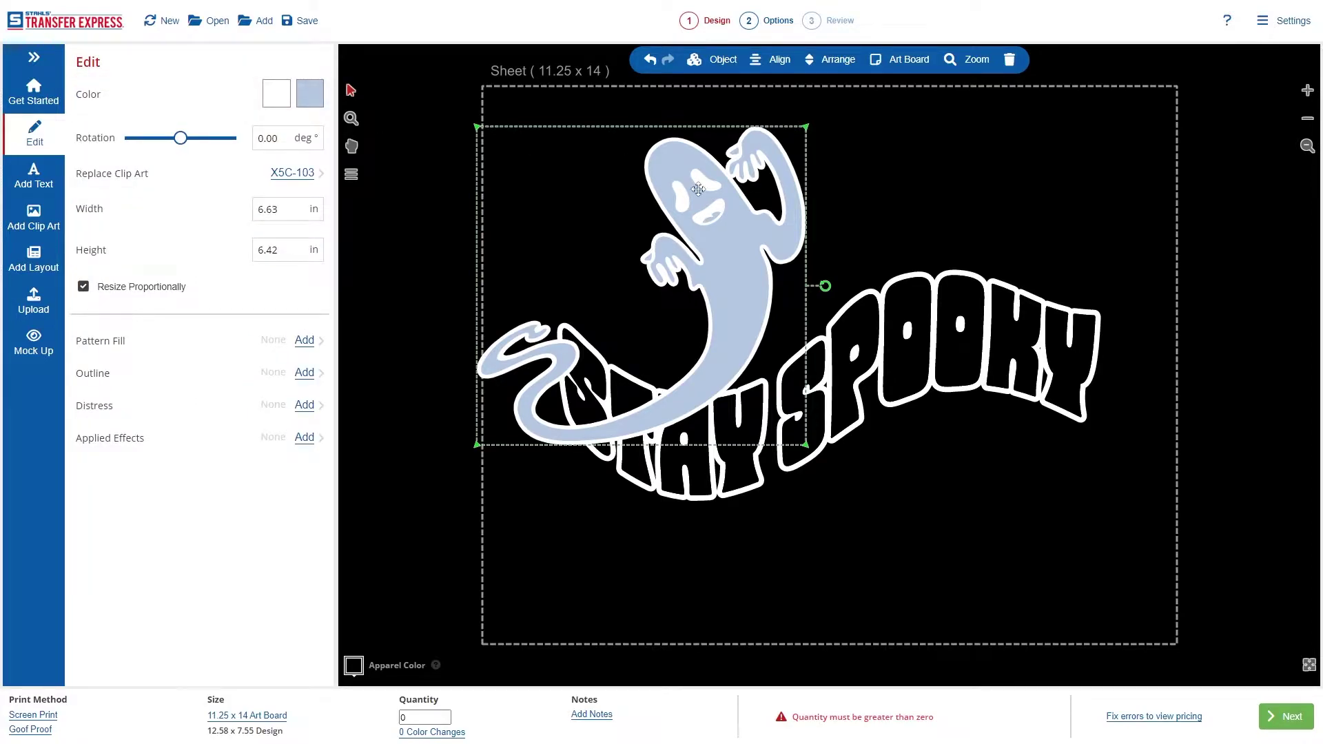
Step: Set the ghost's outline color to No Ink and its body fill to White
click(277, 98)
click(150, 174)
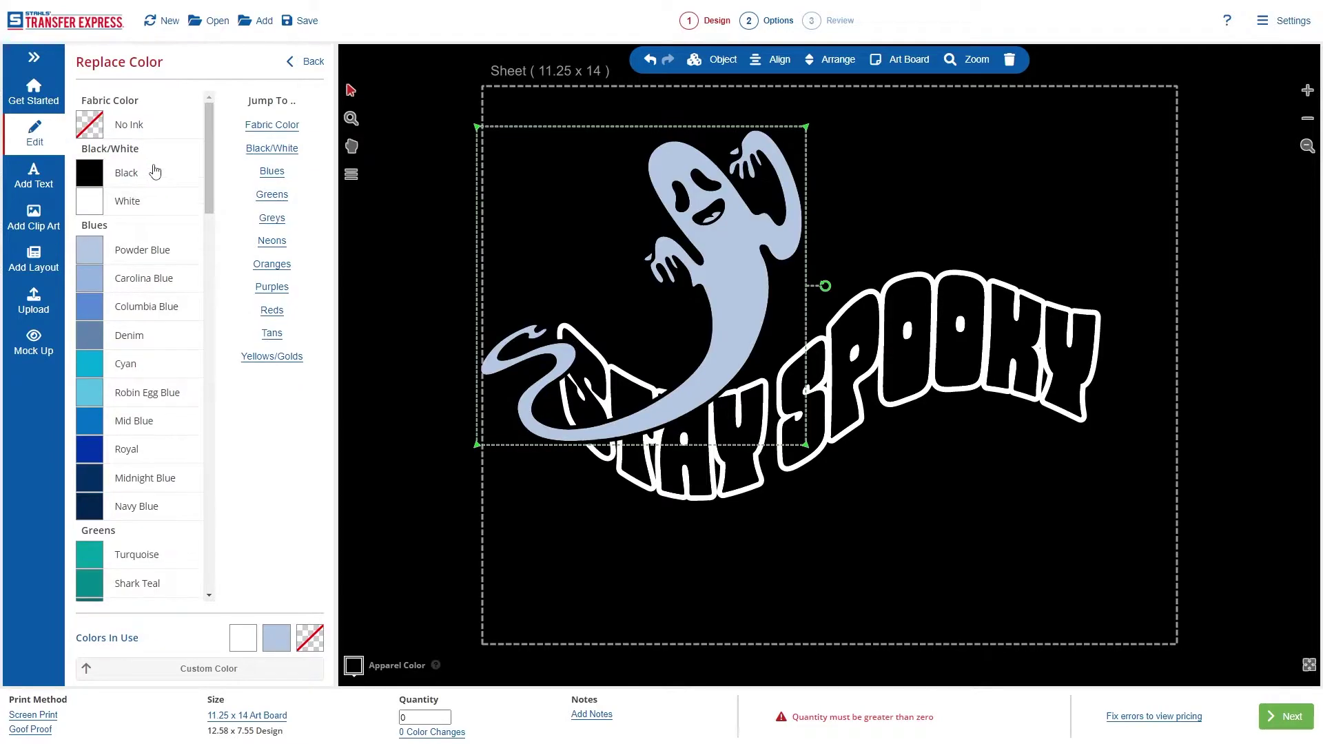
click(308, 64)
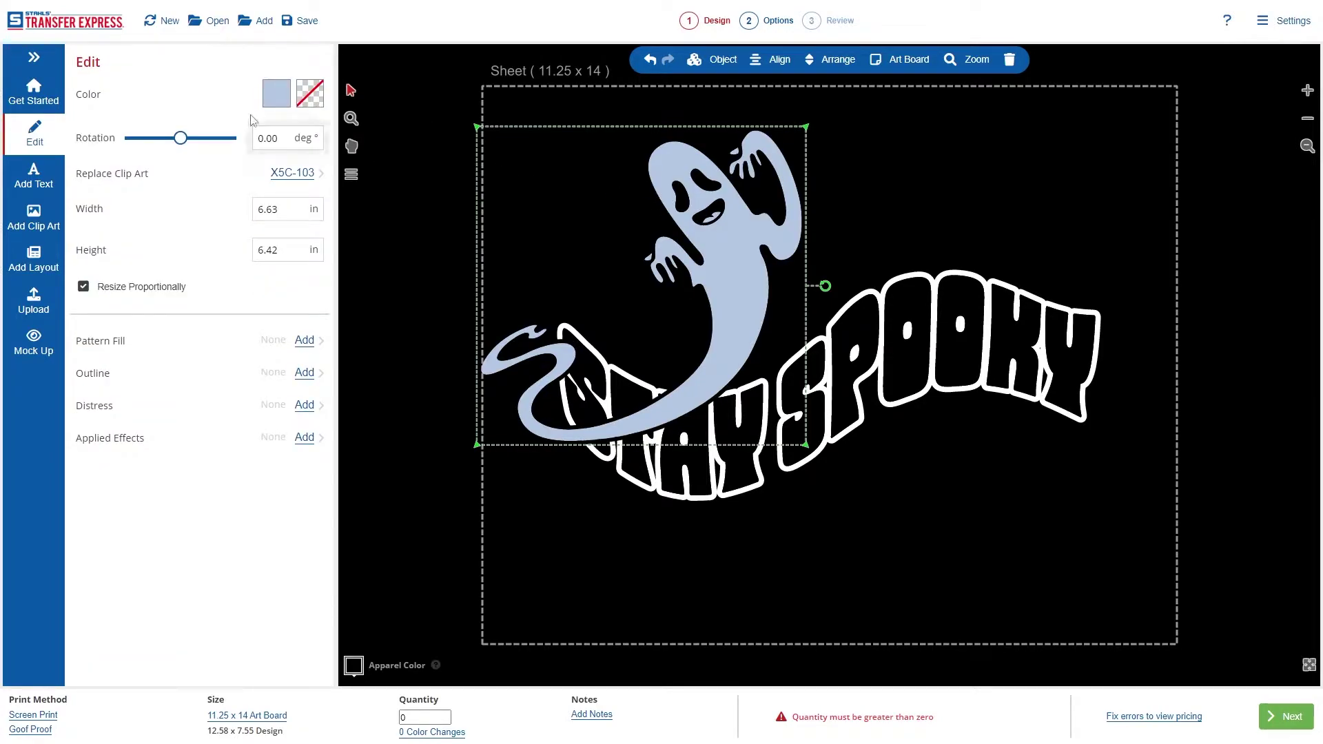
click(276, 98)
click(152, 243)
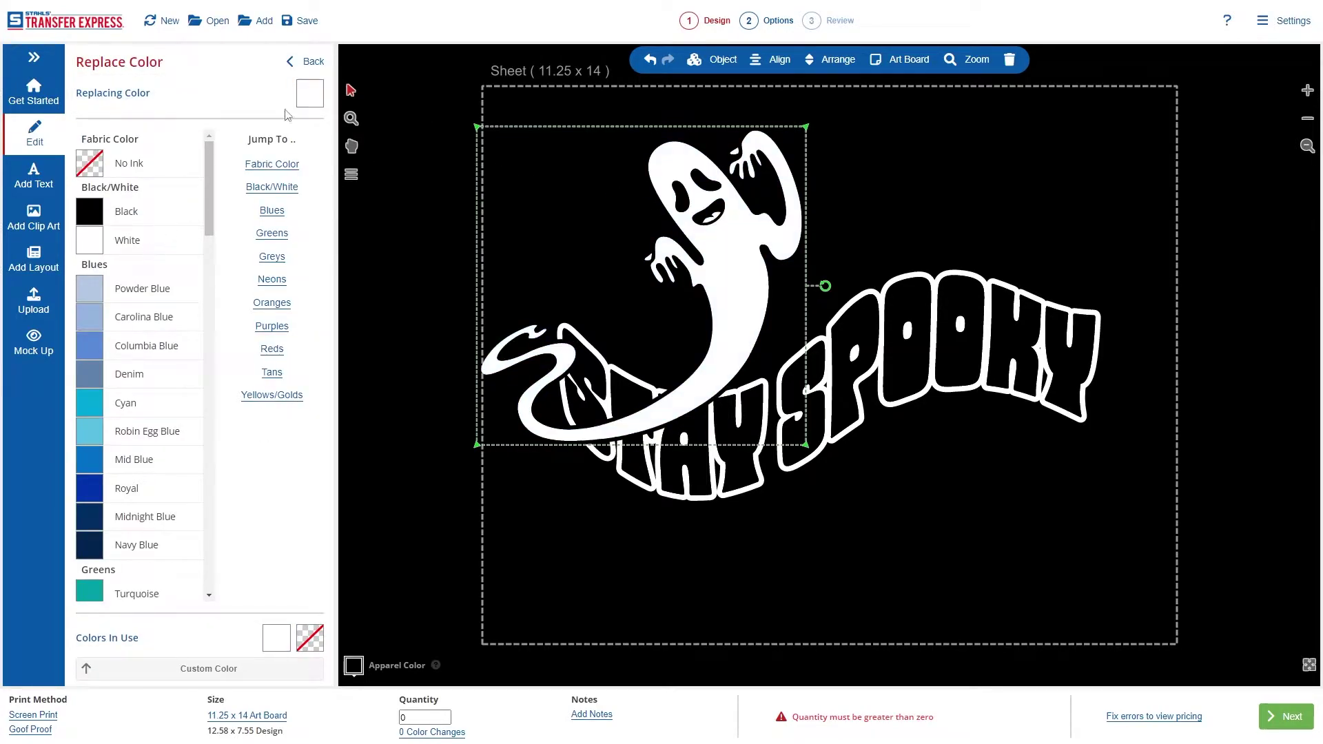
click(307, 62)
Step: Move the ghost over the word SPOOKY and enlarge it proportionally to about 8.75 × 8.47 in
drag(722, 285, 929, 277)
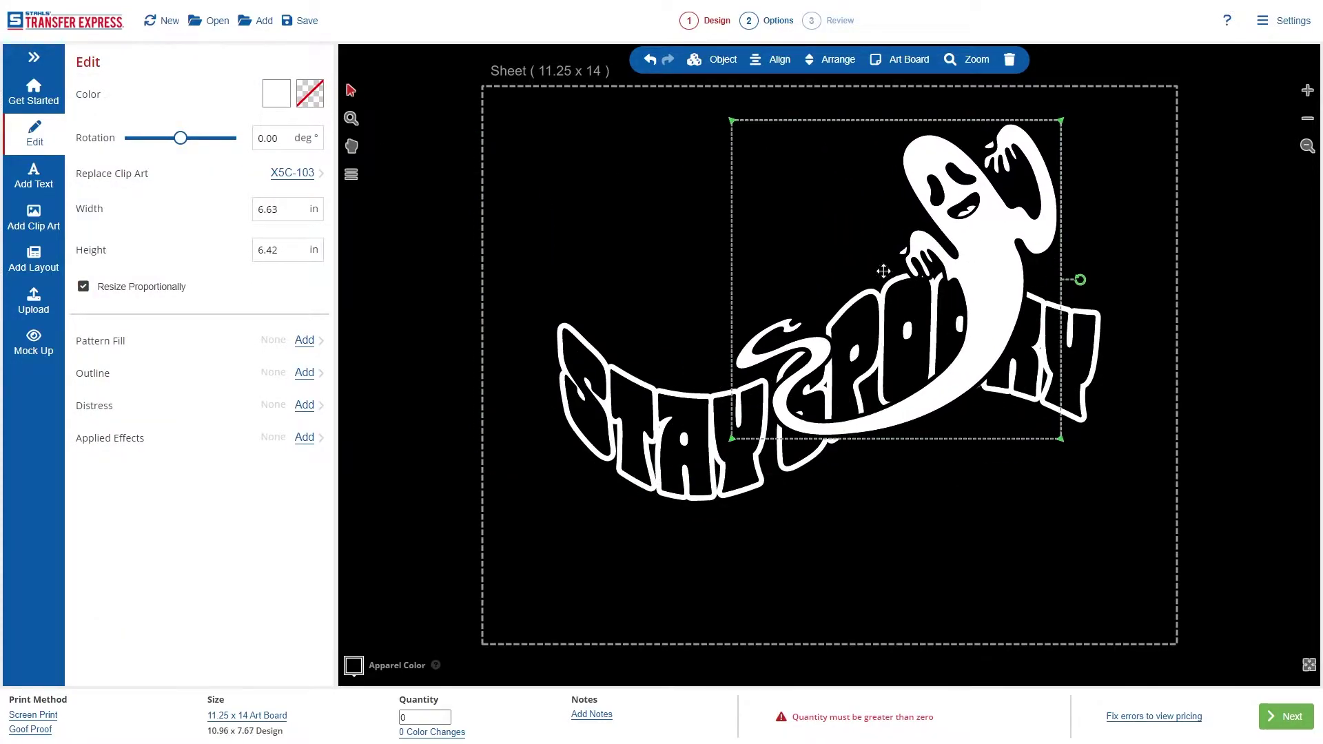
drag(733, 446, 627, 540)
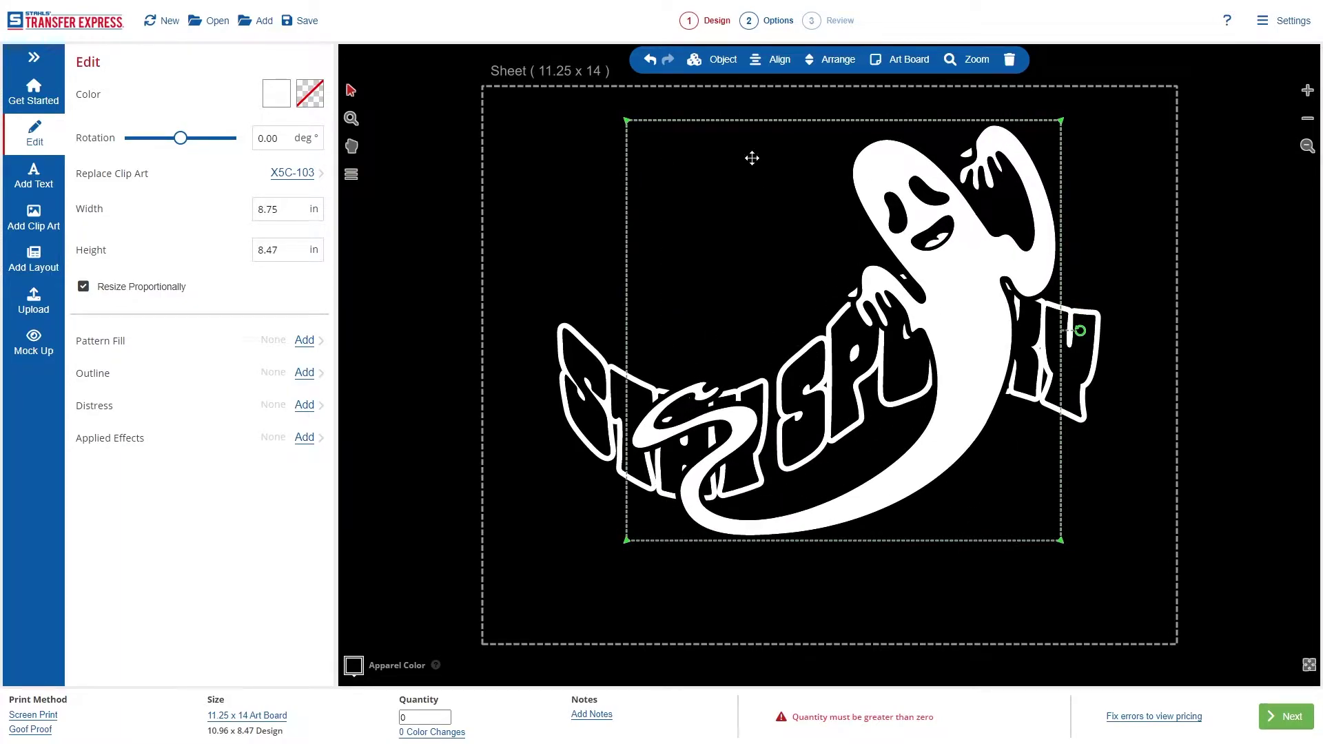
Step: Flip the ghost horizontally and shift it down so its body crosses the word STAY
click(723, 67)
click(712, 184)
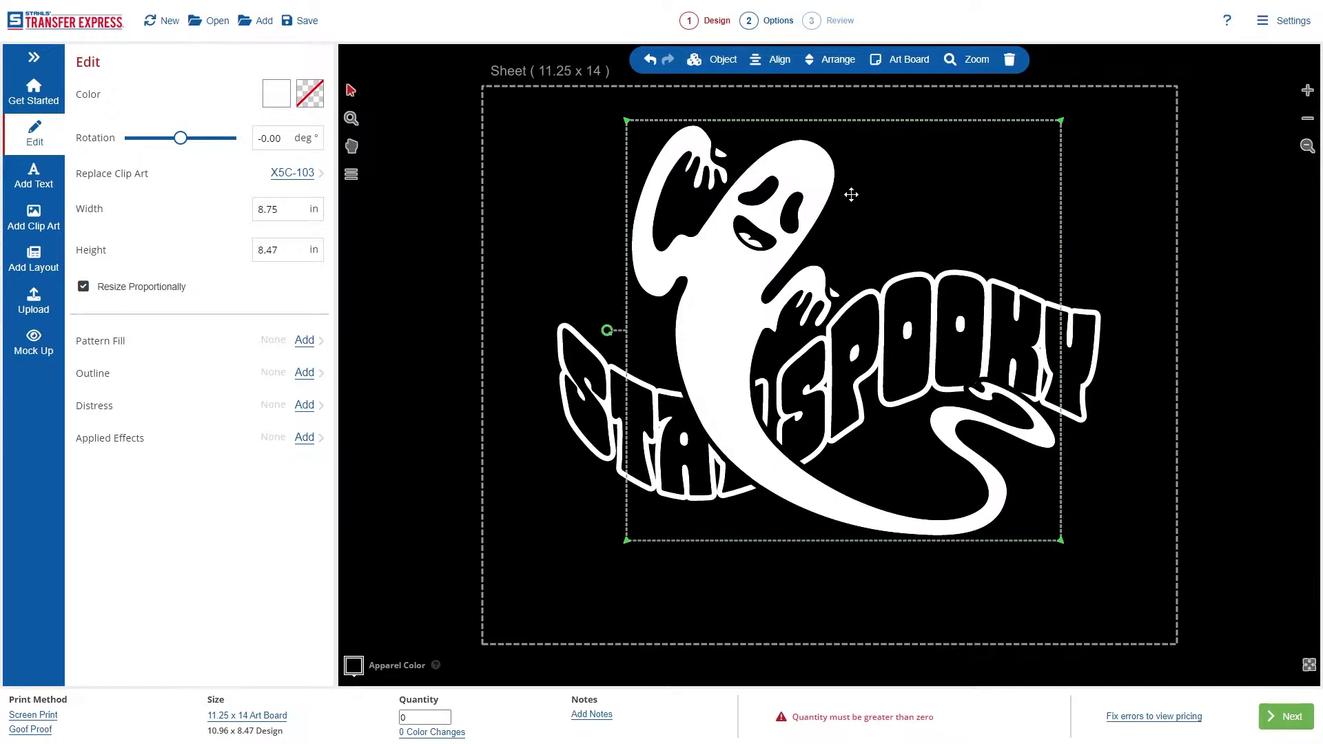
drag(766, 266, 723, 298)
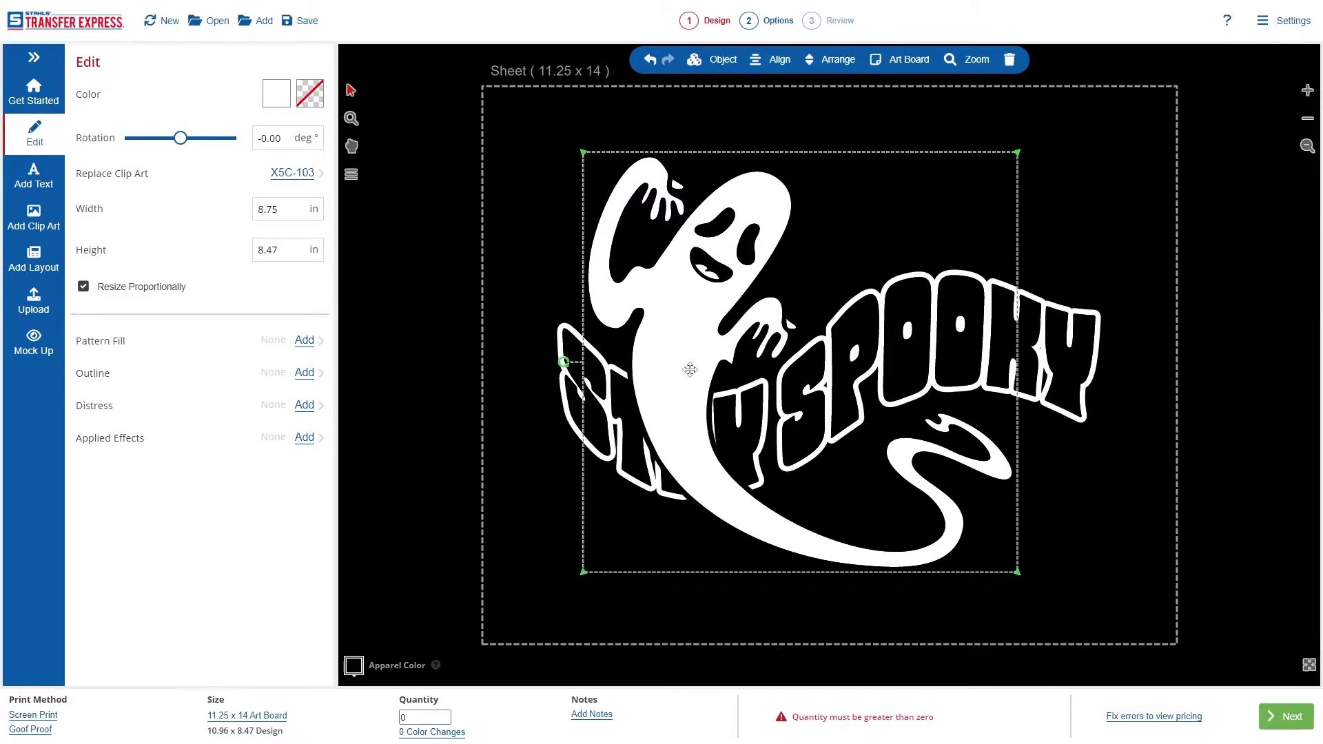
Step: Send the ghost clip art to the back so it sits behind the STAY SPOOKY text
click(837, 59)
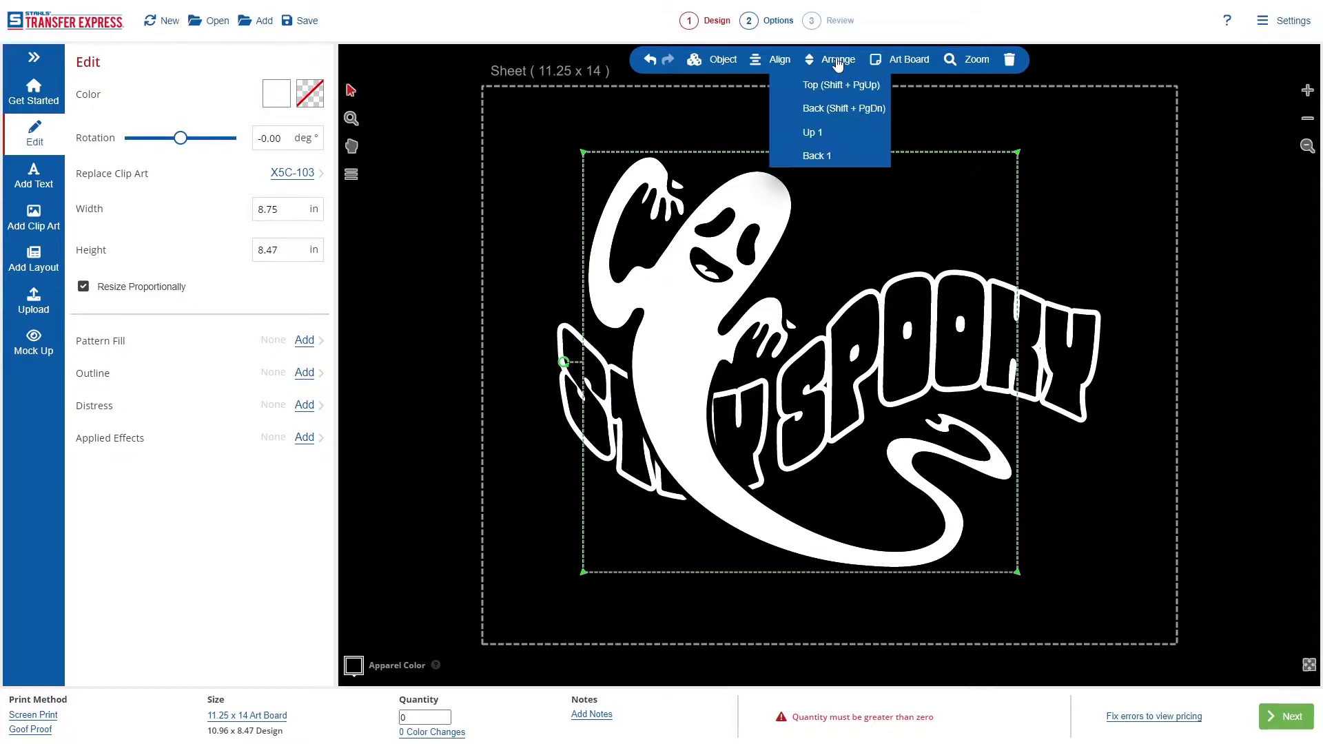
click(820, 109)
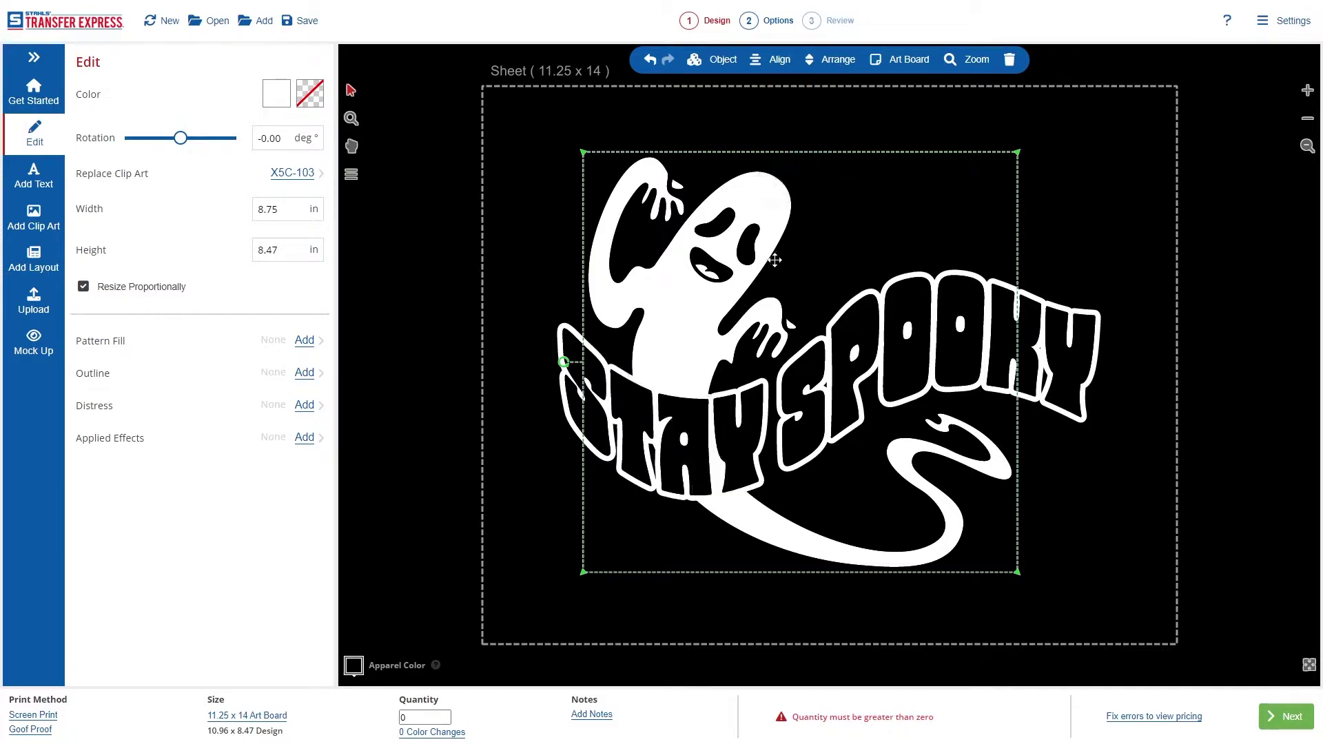
click(735, 268)
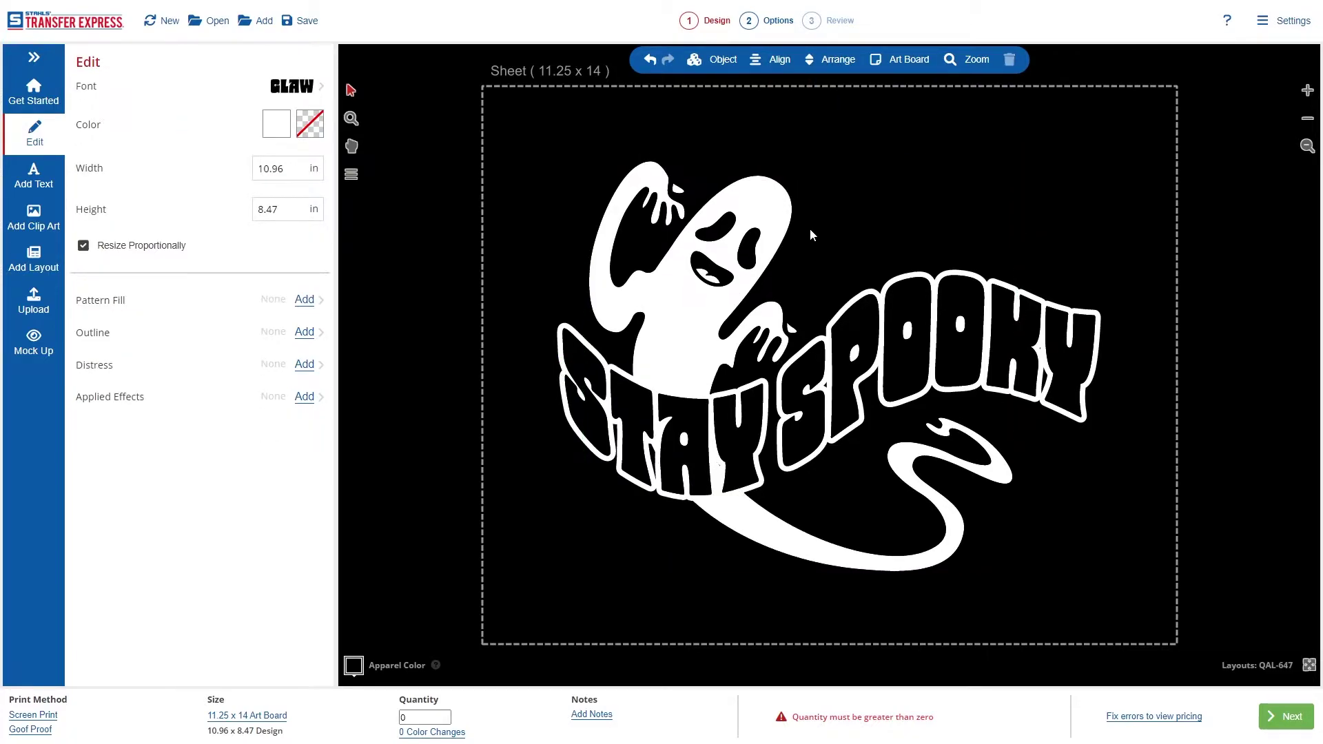
Step: Search the clip art library for "stars" and add the scattered sparkle stars clip art X17B-780
click(34, 219)
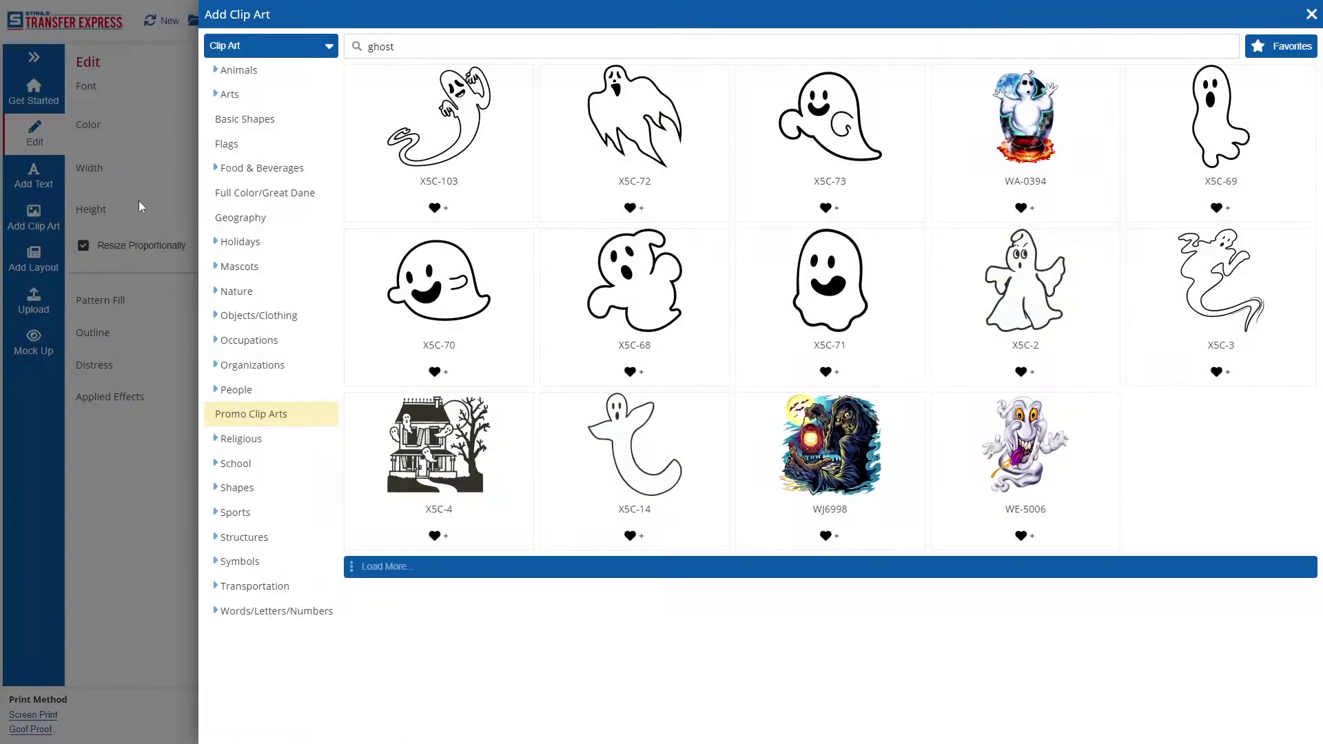
double_click(415, 46)
text(stars)
key(Return)
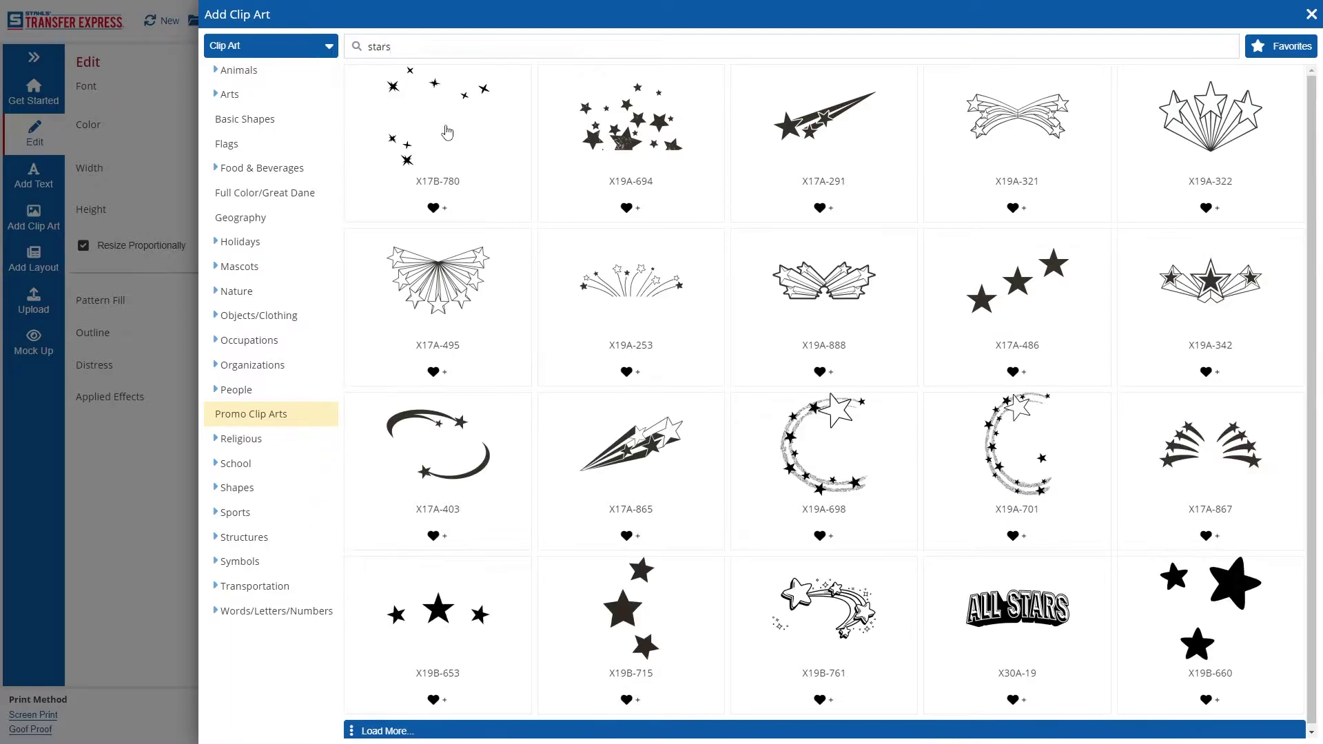
click(448, 128)
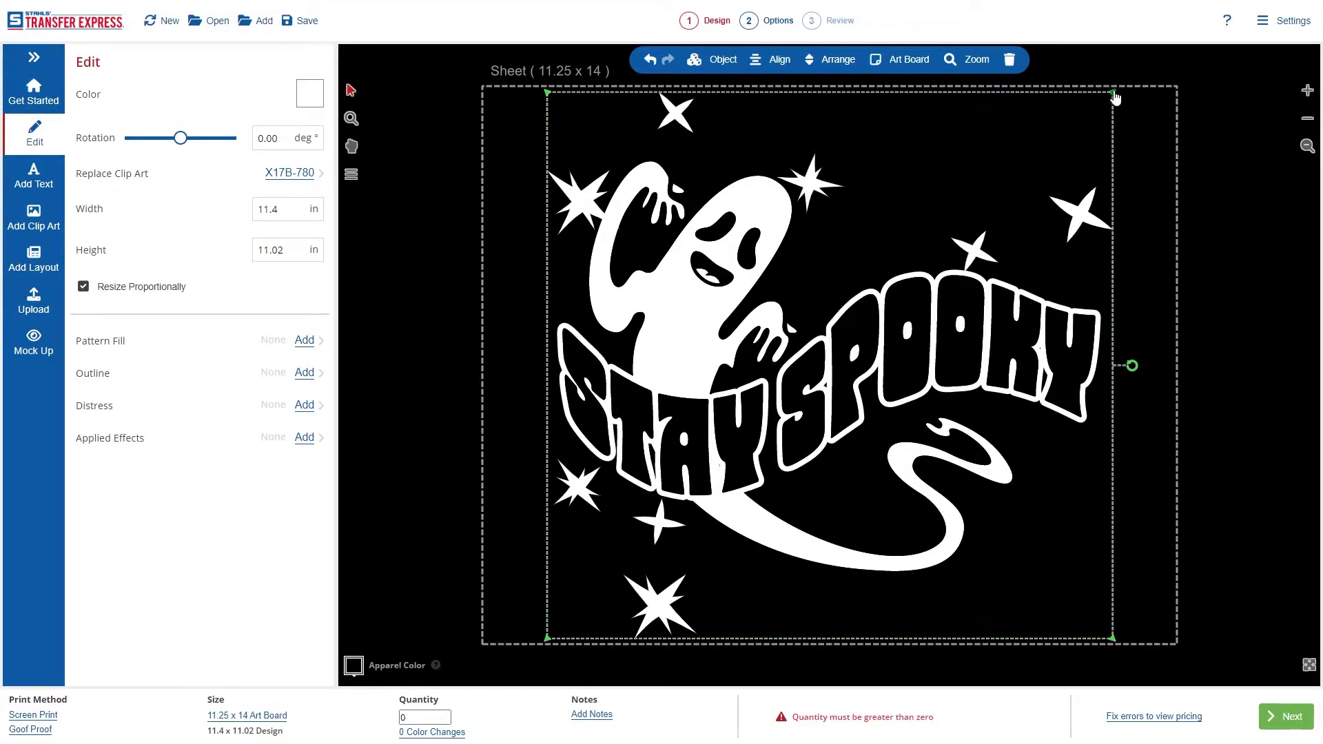
Step: Shrink the stars clip art proportionally to about 7.54 × 7.43 in, rotate it about 107° and position it over the lower half of the design
drag(1114, 92, 1037, 165)
mouse_move(990, 263)
mouse_down()
mouse_move(979, 243)
mouse_move(996, 243)
mouse_up()
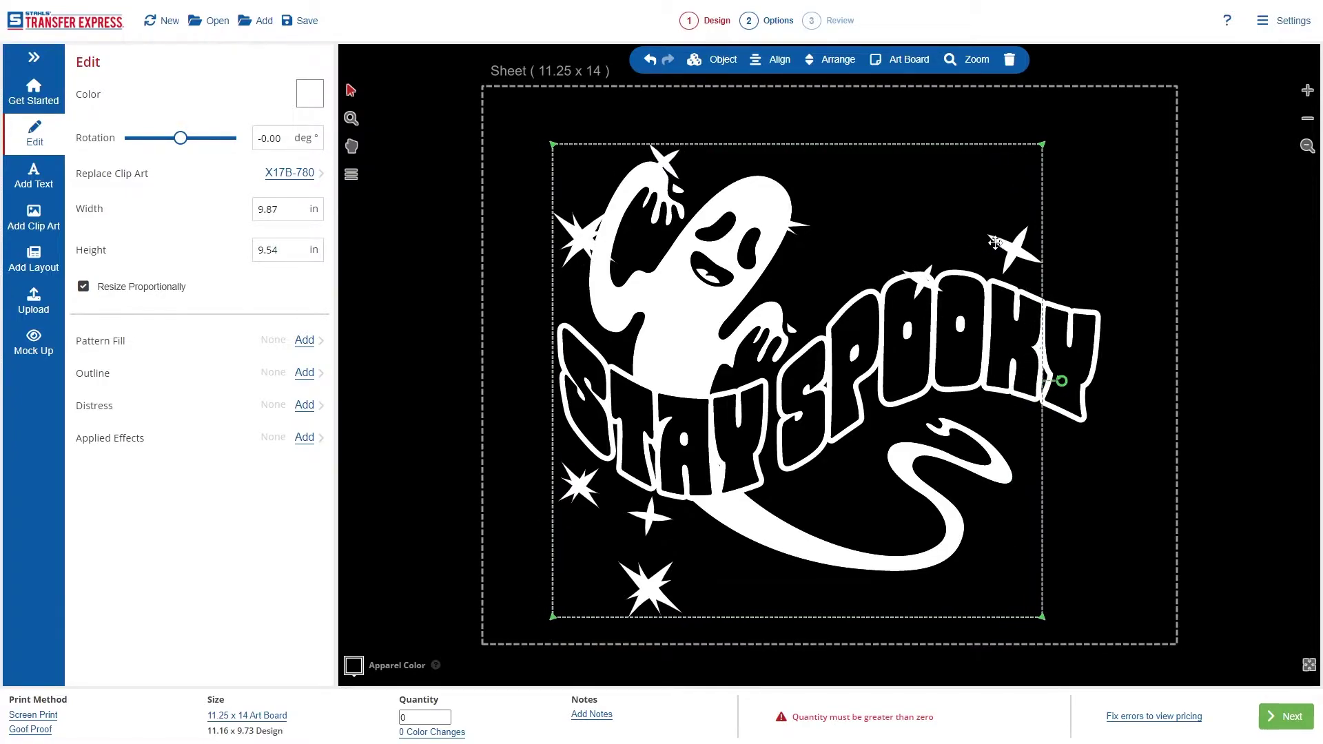
drag(1065, 386, 720, 128)
drag(1094, 554, 952, 475)
drag(914, 419, 1075, 451)
click(1189, 426)
click(801, 325)
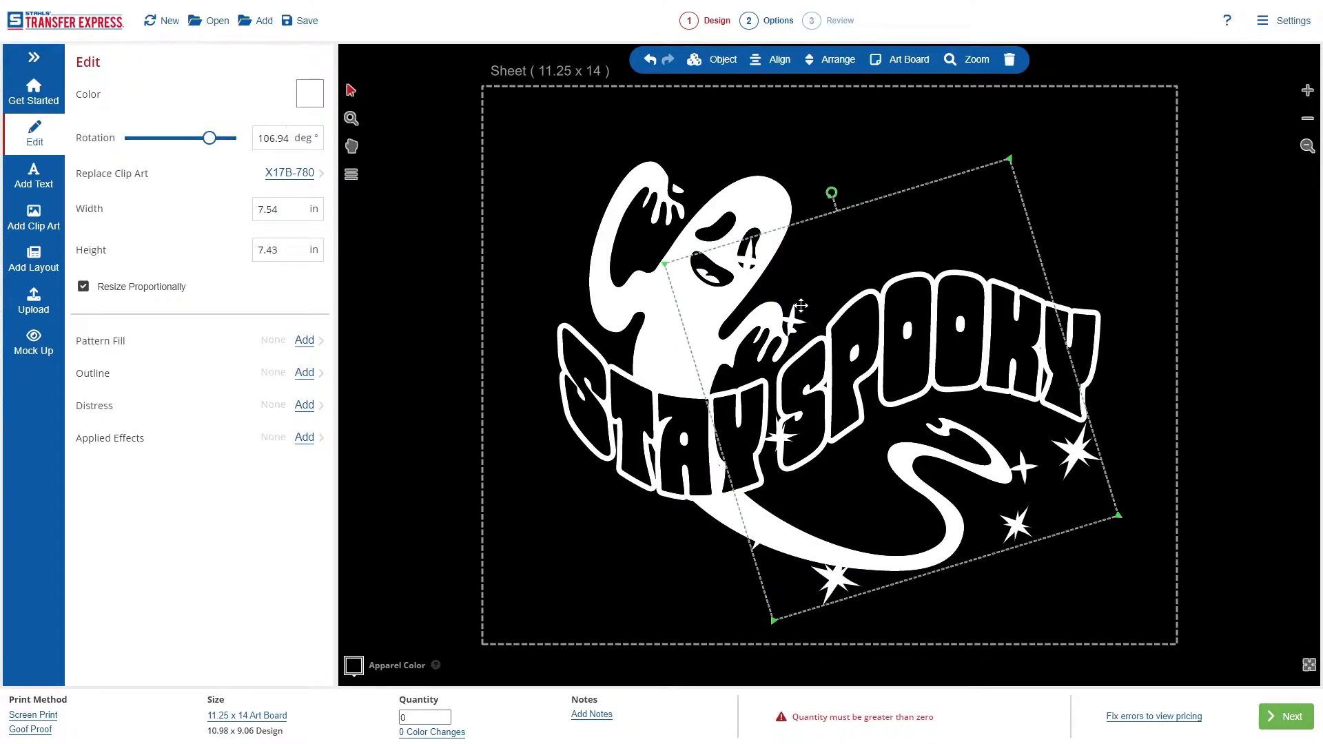
Step: Ungroup the stars clip art into individual stars
click(721, 59)
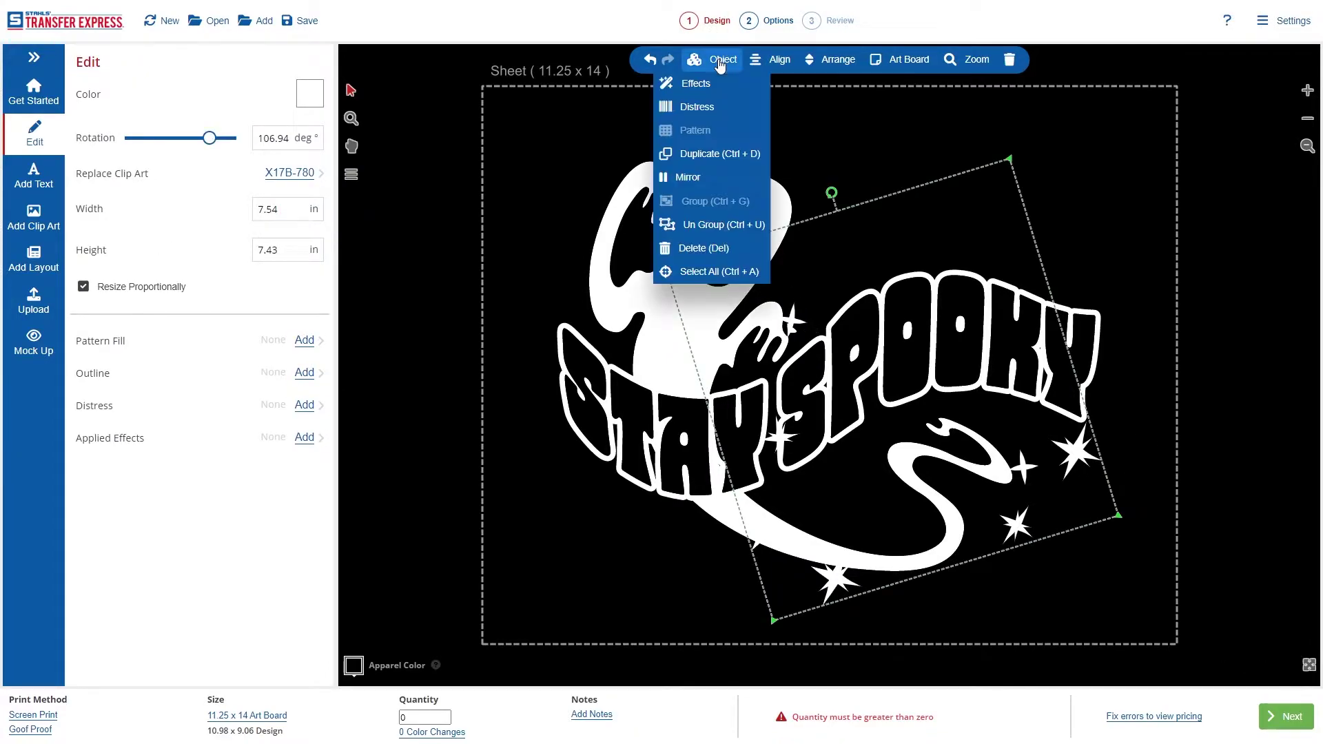
click(706, 228)
click(860, 548)
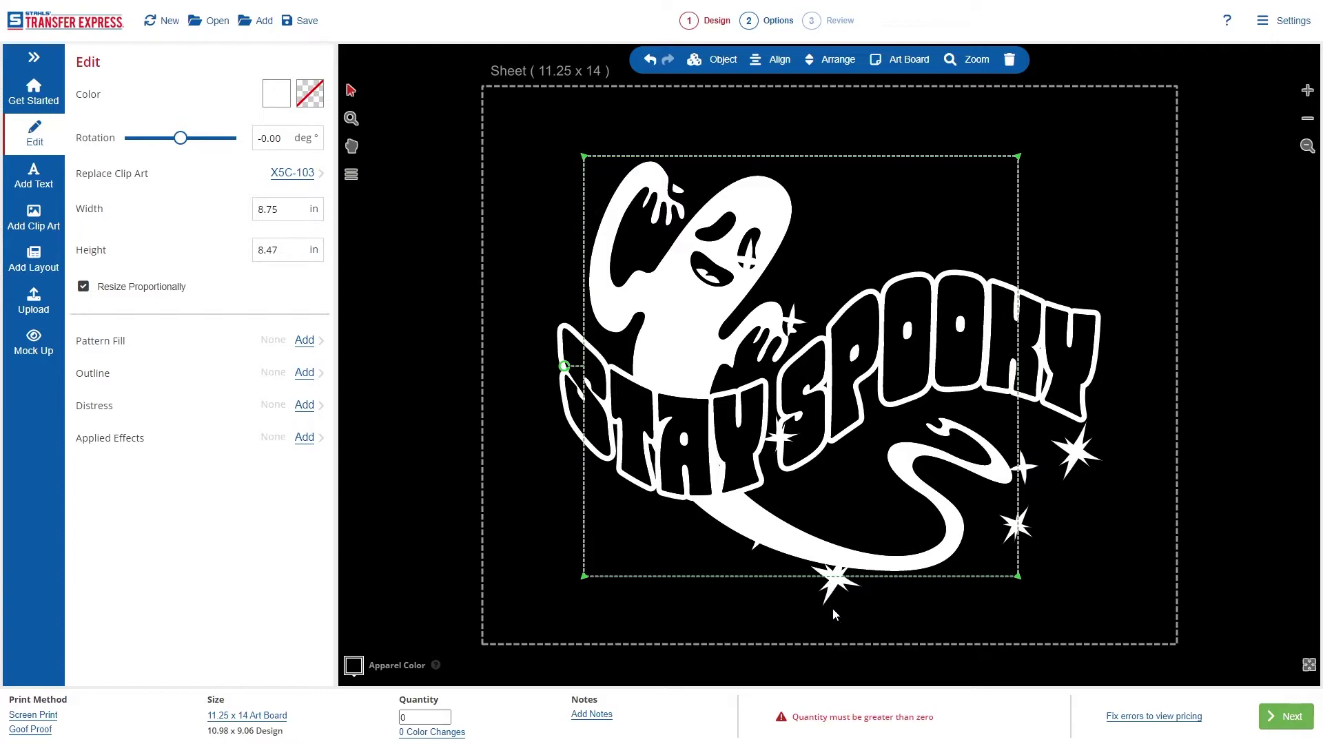
Step: Spread the individual stars into the empty areas around the ghost and below the lettering
click(835, 583)
drag(835, 582, 635, 536)
drag(767, 555, 717, 568)
drag(785, 437, 797, 452)
drag(827, 495, 833, 495)
drag(794, 323, 820, 261)
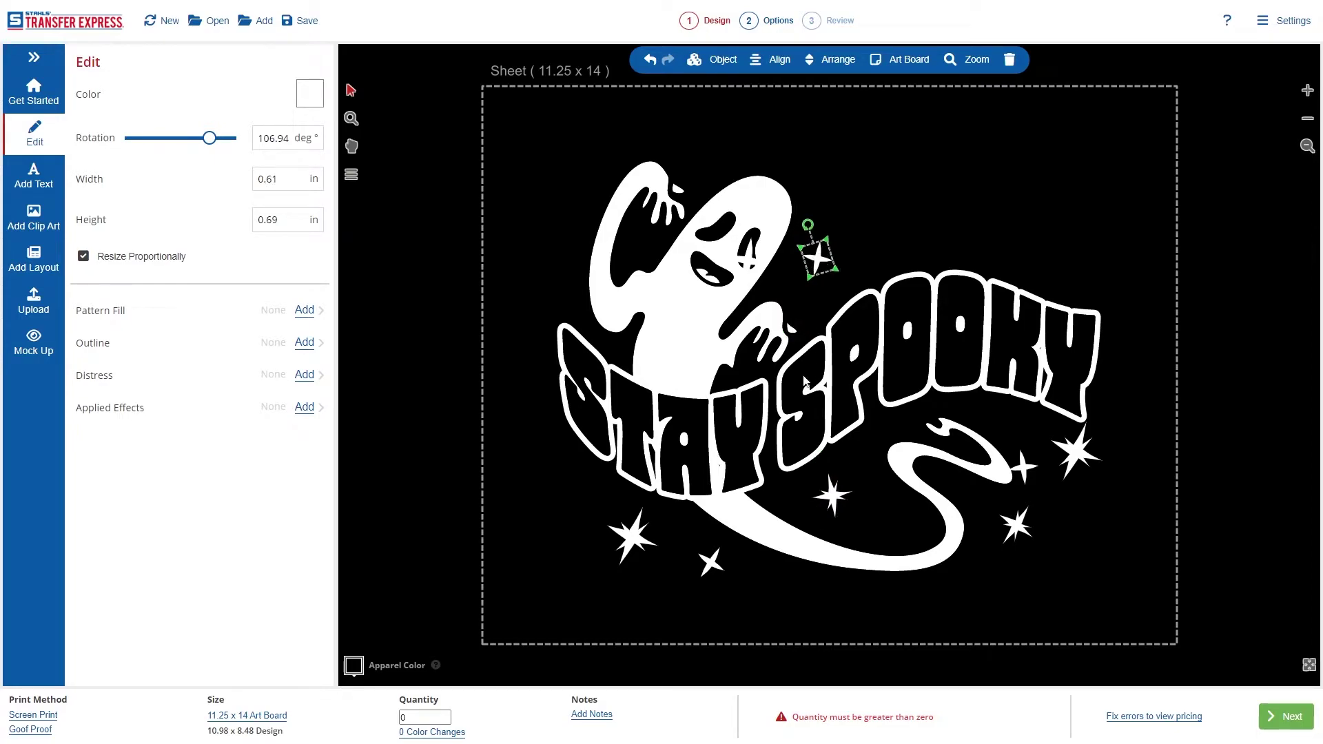
drag(699, 270, 567, 219)
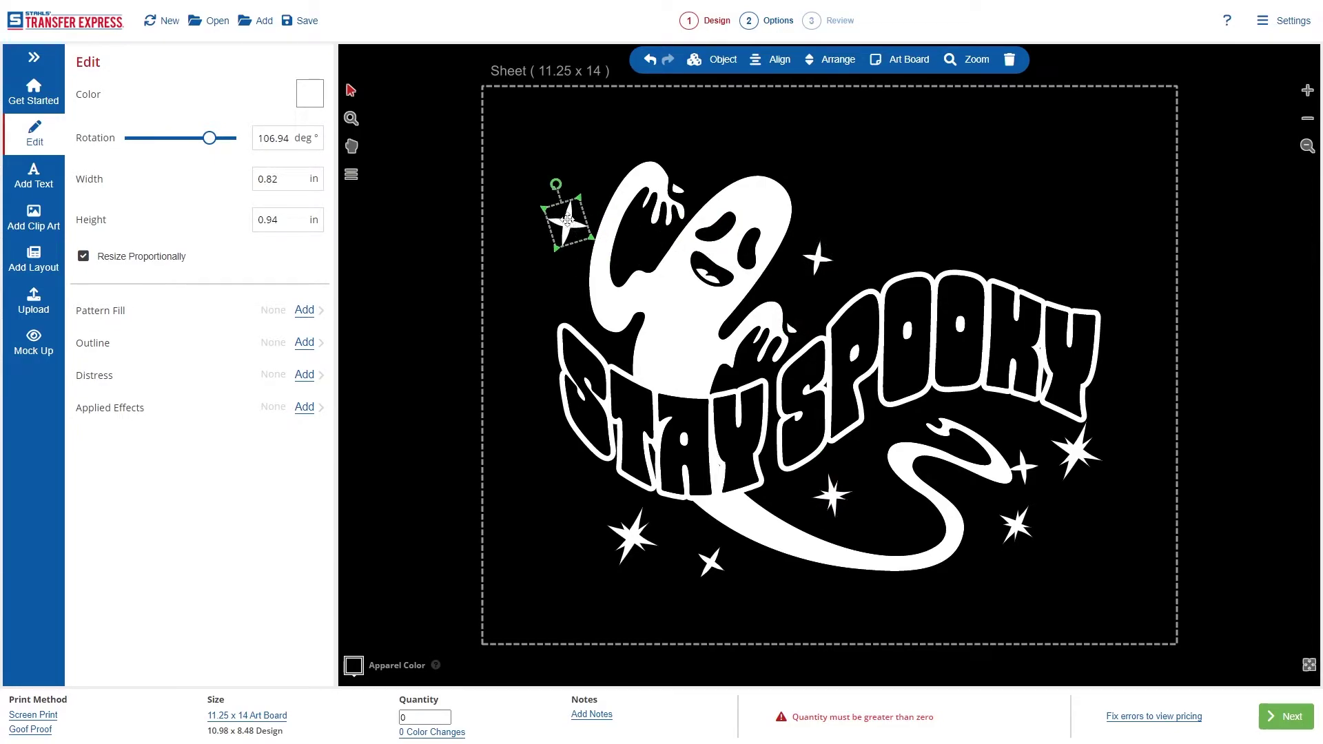
Step: Group the ghost, lettering and stars into one object and reposition it on the sheet
drag(505, 124, 1202, 639)
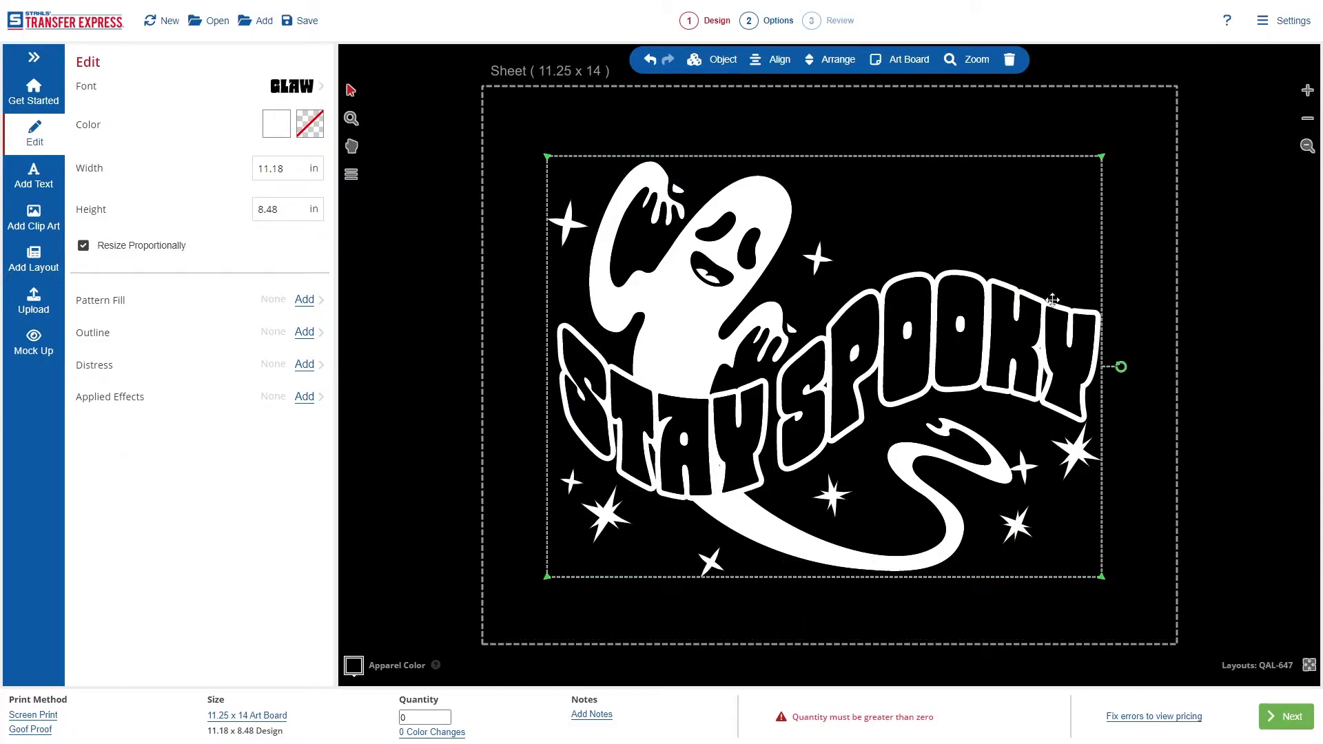
click(724, 60)
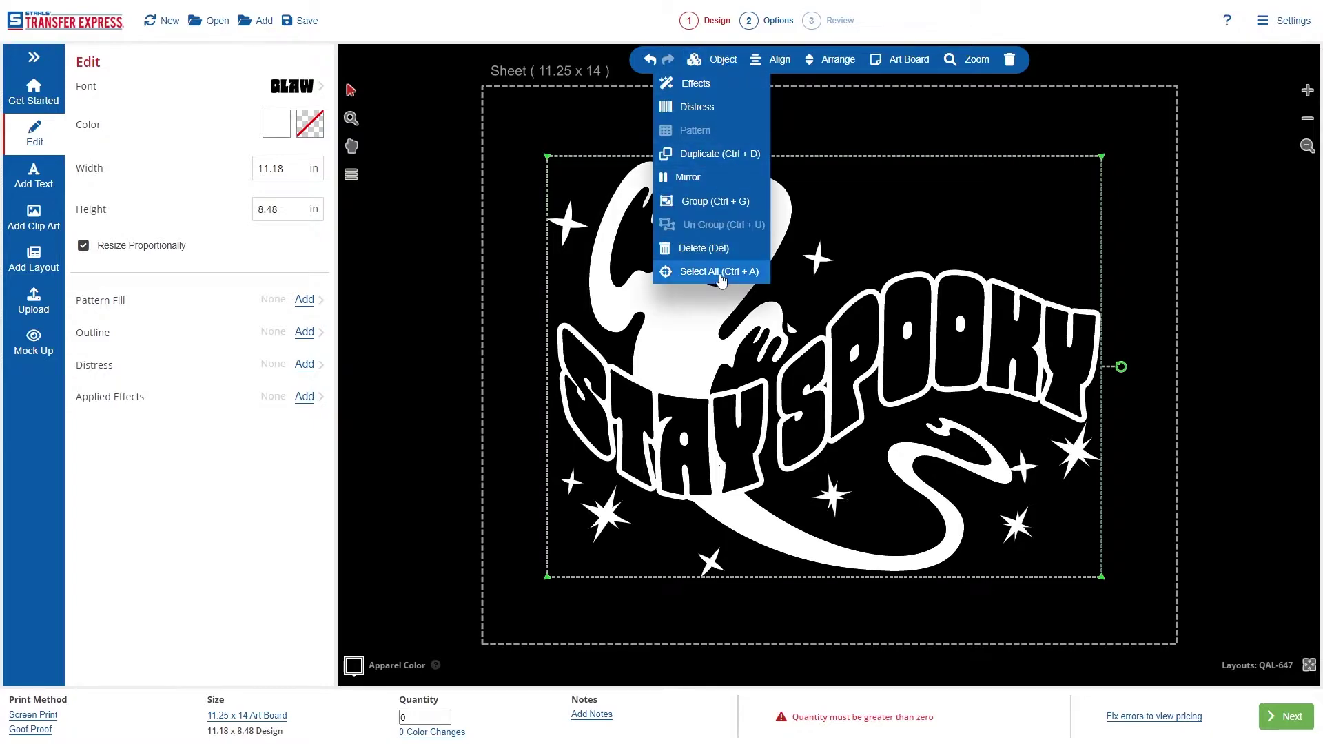
click(522, 242)
click(1037, 444)
click(720, 62)
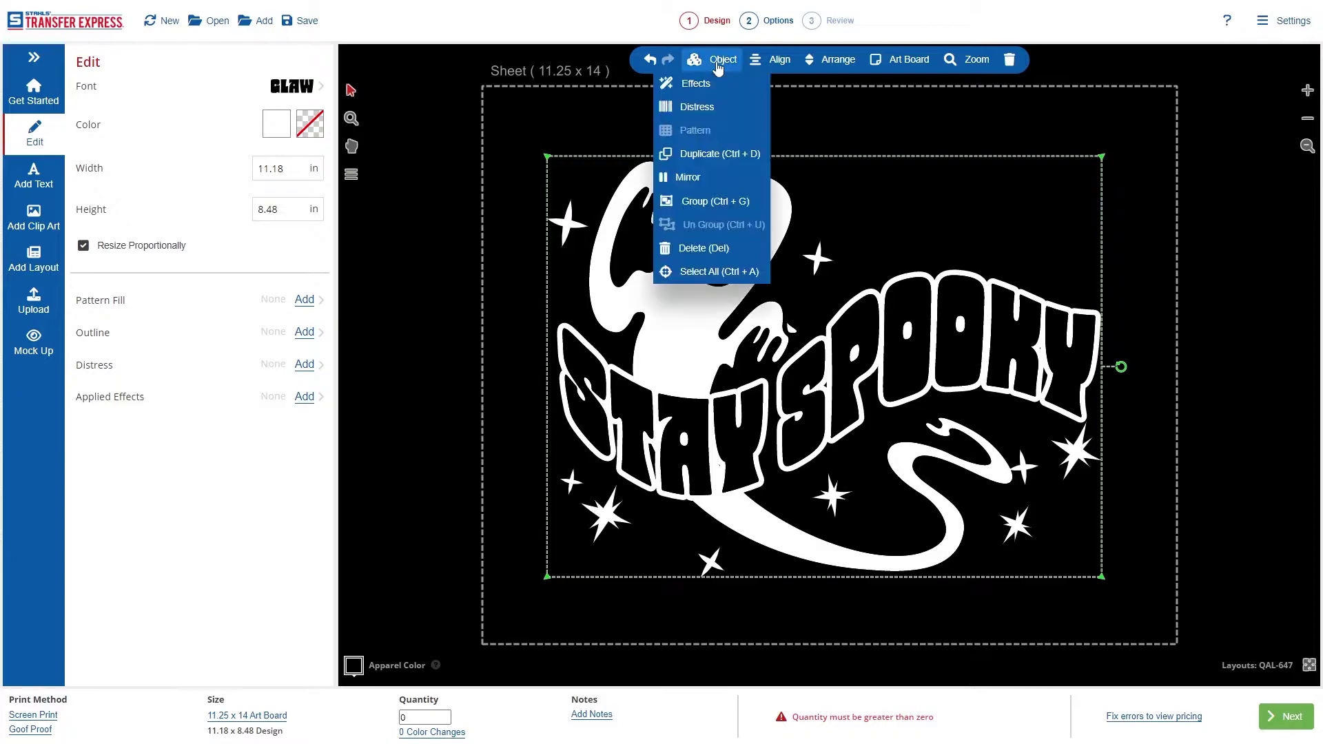
click(716, 202)
mouse_move(805, 215)
mouse_down()
mouse_move(837, 196)
mouse_move(820, 208)
mouse_up()
click(840, 131)
mouse_move(814, 260)
mouse_down()
mouse_move(961, 193)
mouse_move(810, 275)
mouse_up()
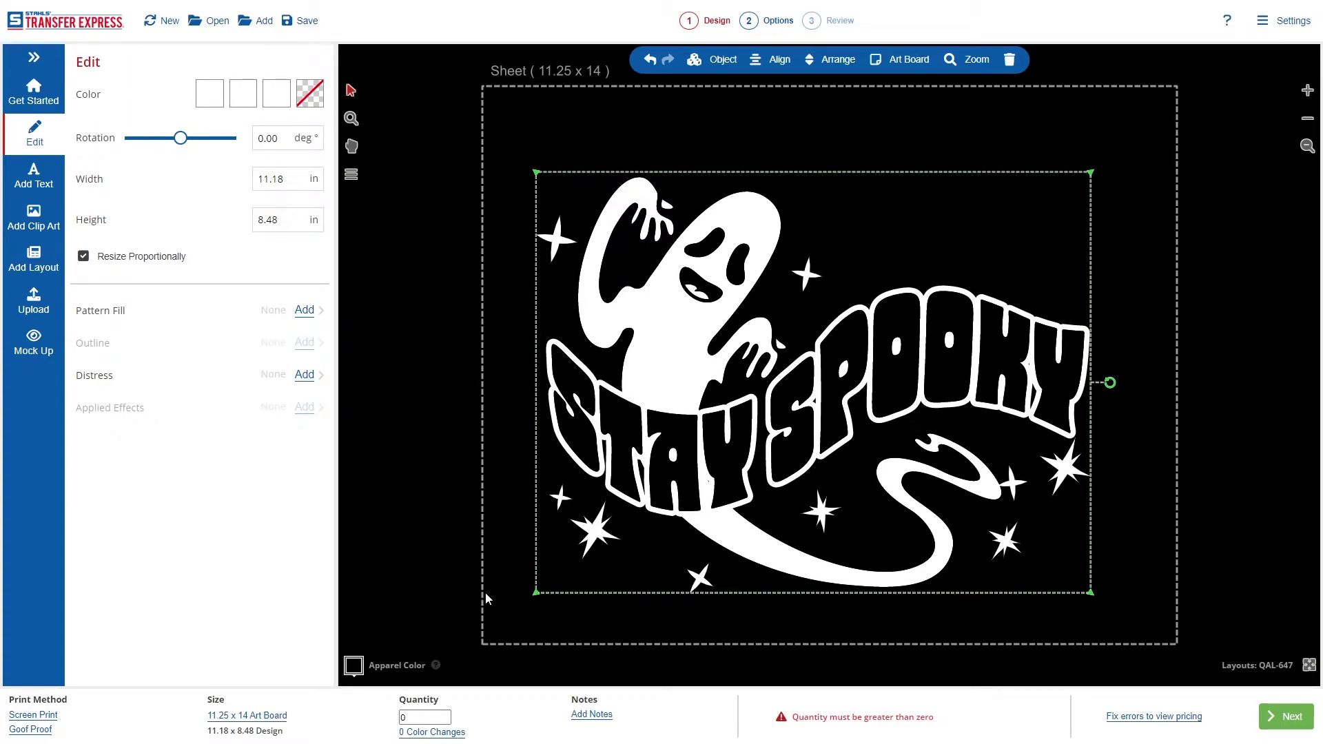
Step: Change the screen print product type to Glow-In-The-Dark and set the grouped design's width to 7.5 in
click(38, 716)
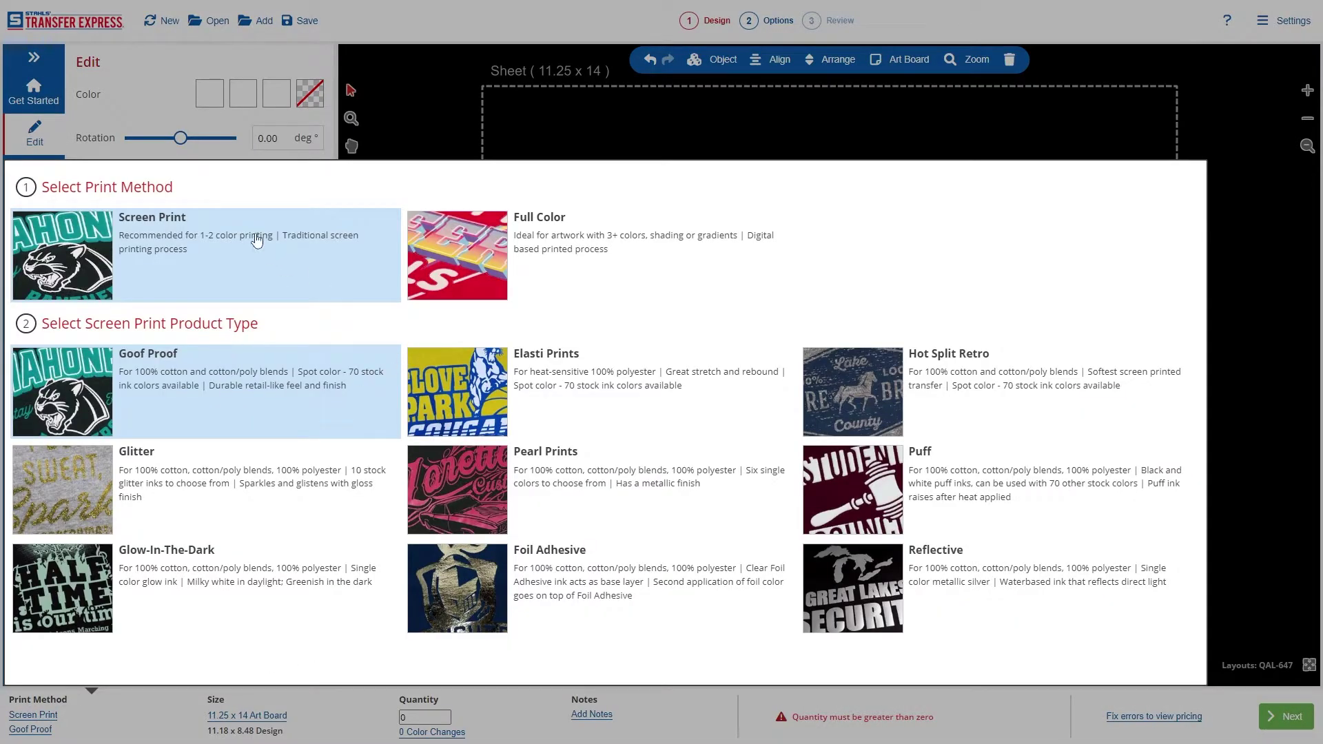
click(197, 579)
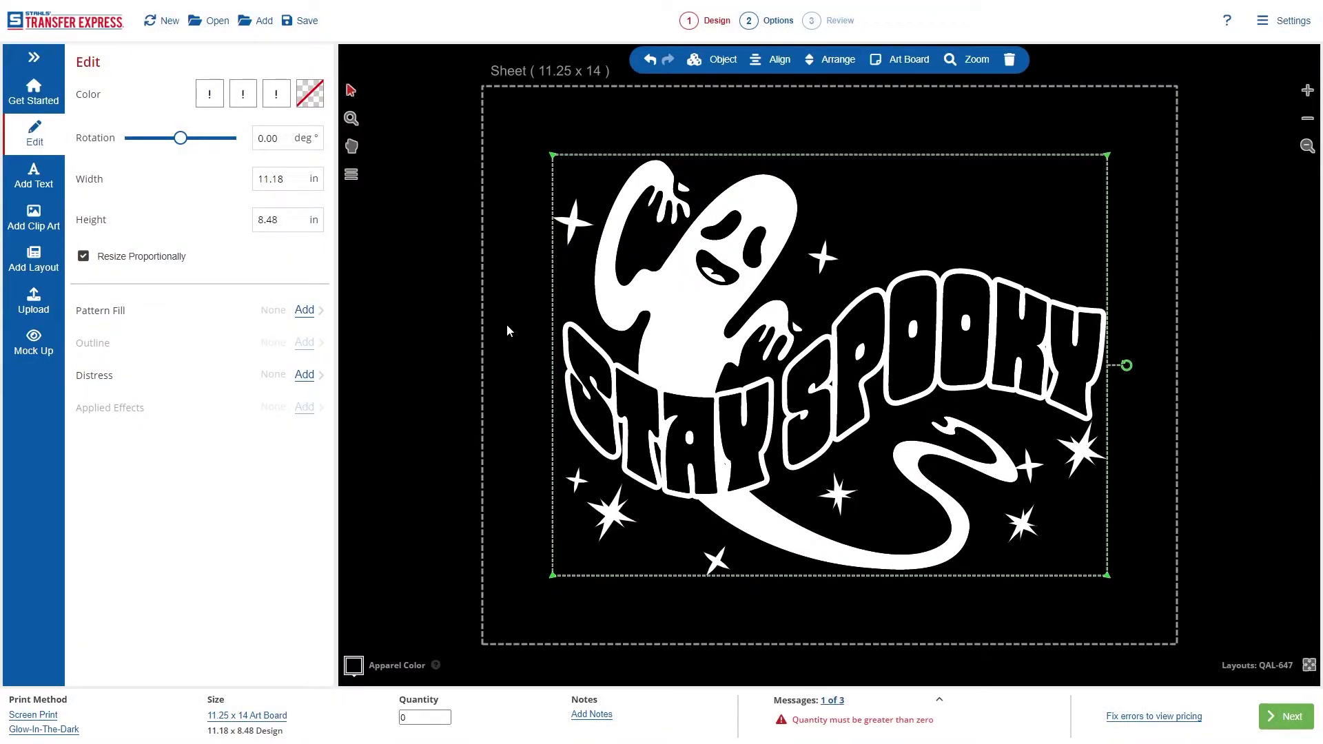
drag(286, 181, 252, 185)
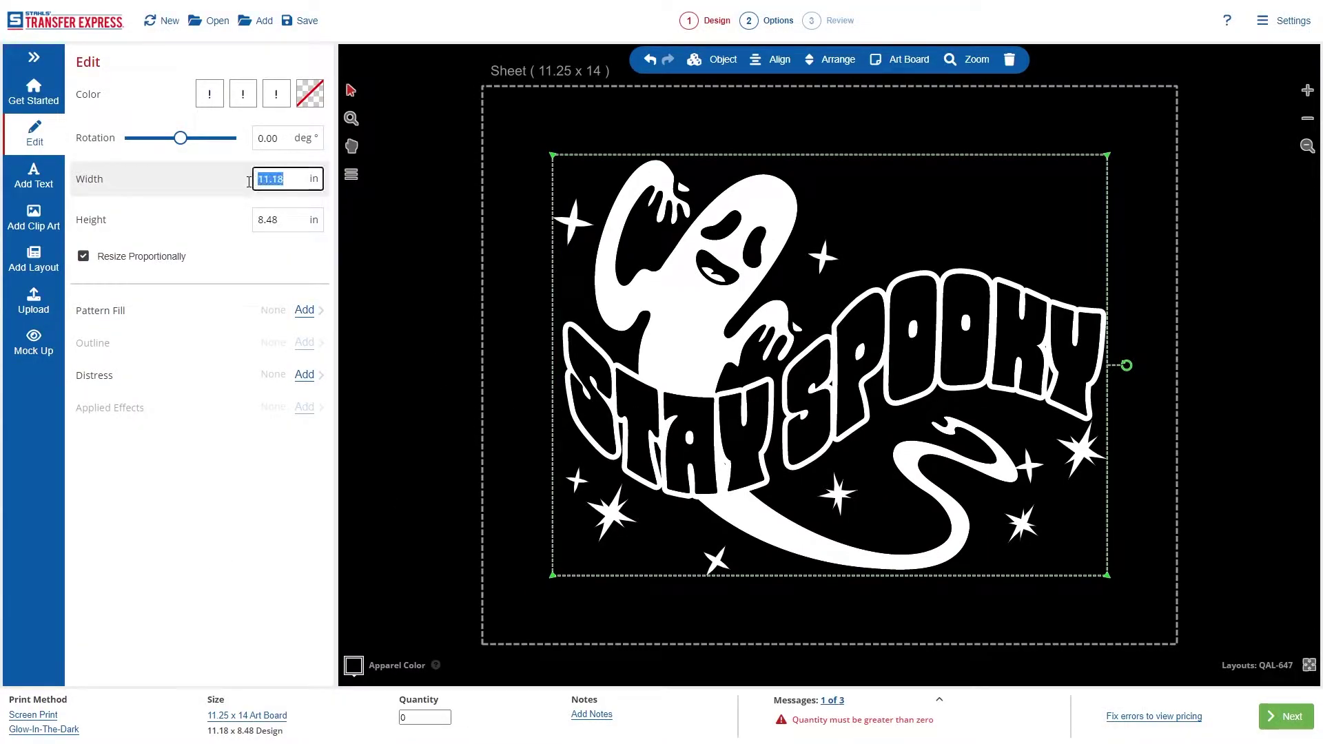
text(7.5)
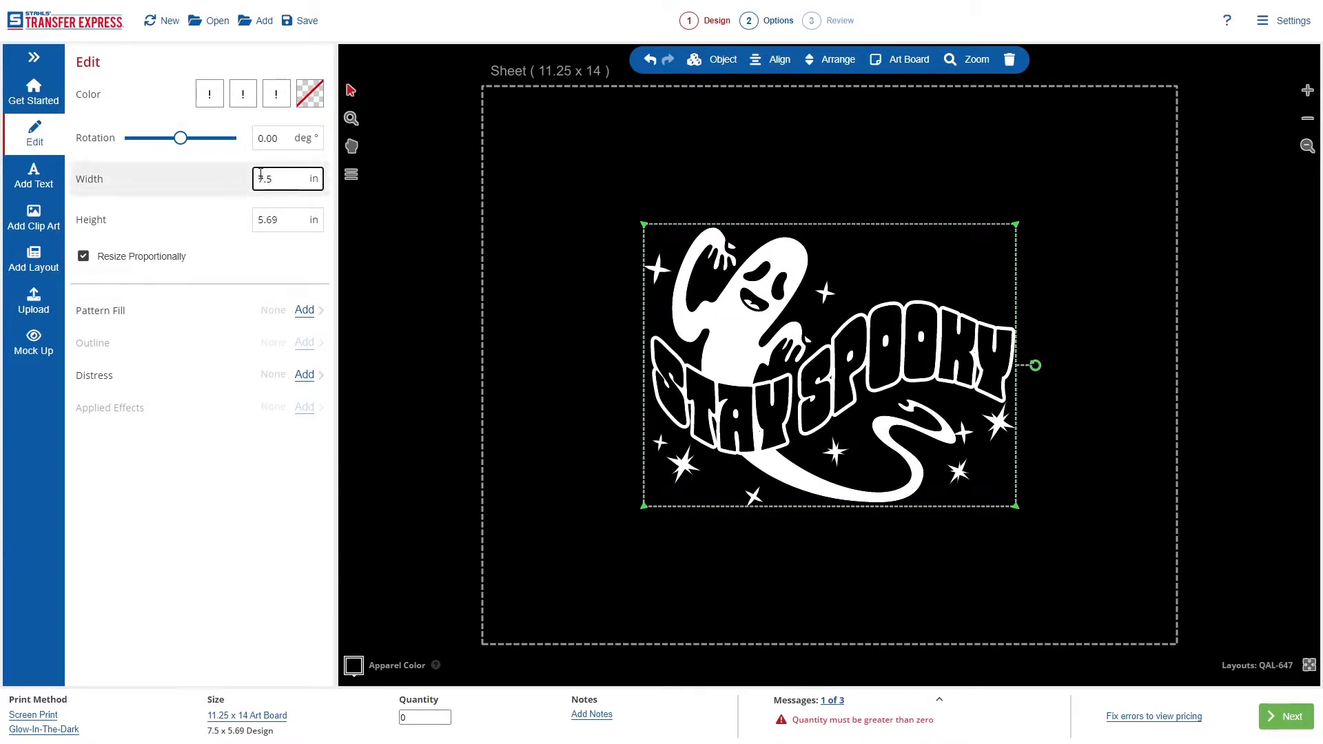
click(469, 304)
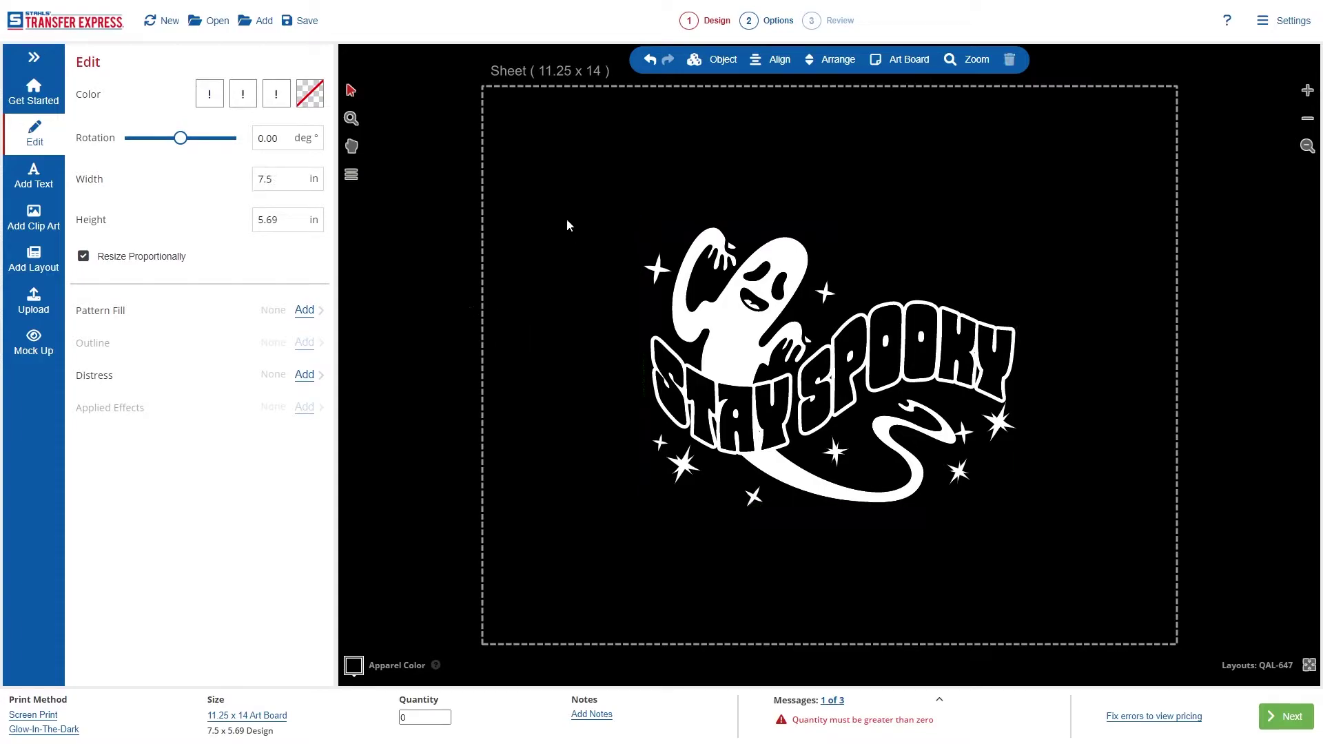
Step: Replace all three ink colors of the grouped design with Glow in the Dark, keeping No Ink as it is
click(1039, 436)
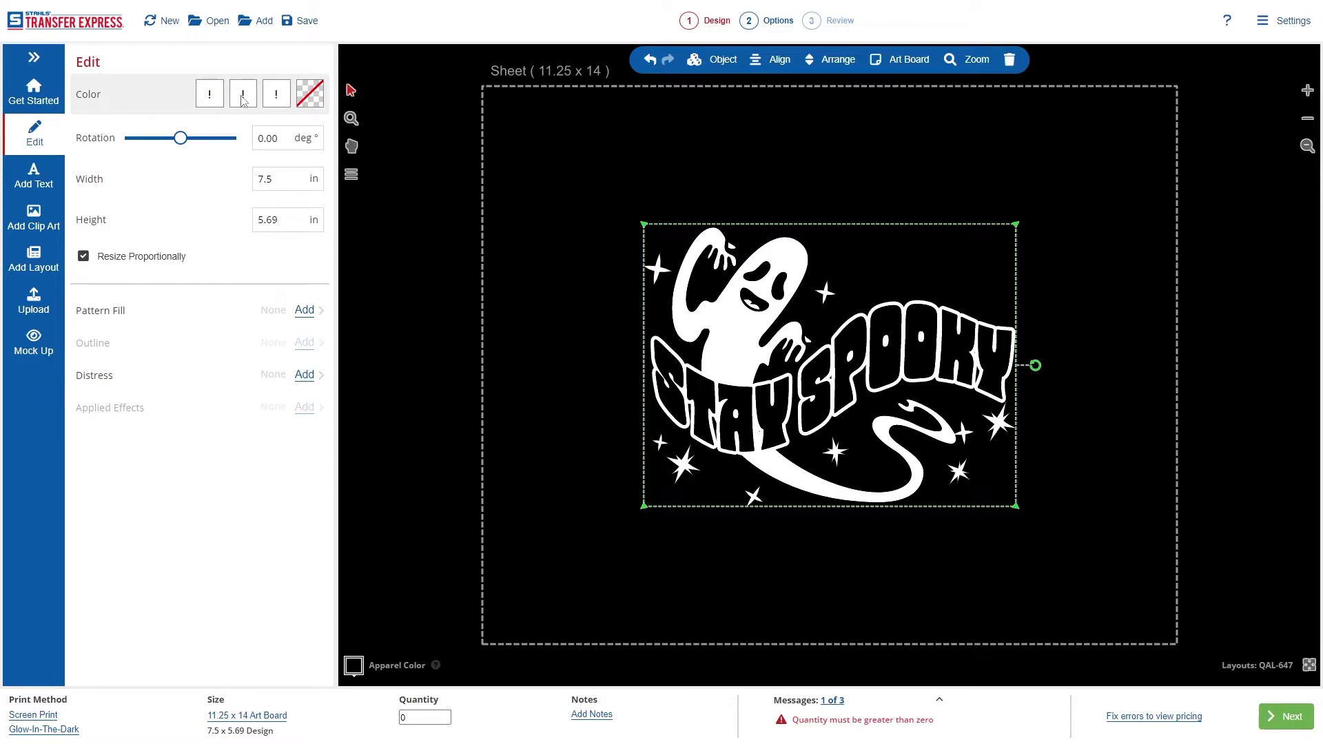
click(211, 97)
click(163, 212)
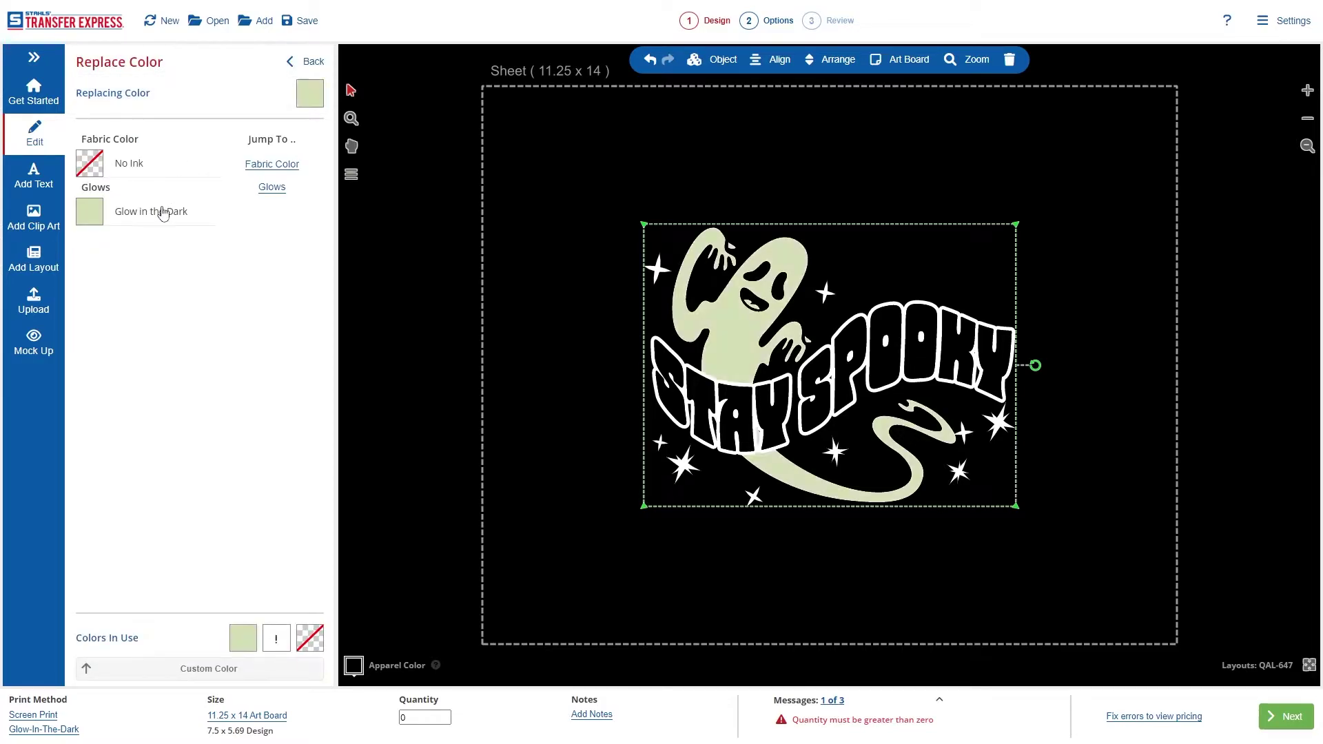
click(243, 94)
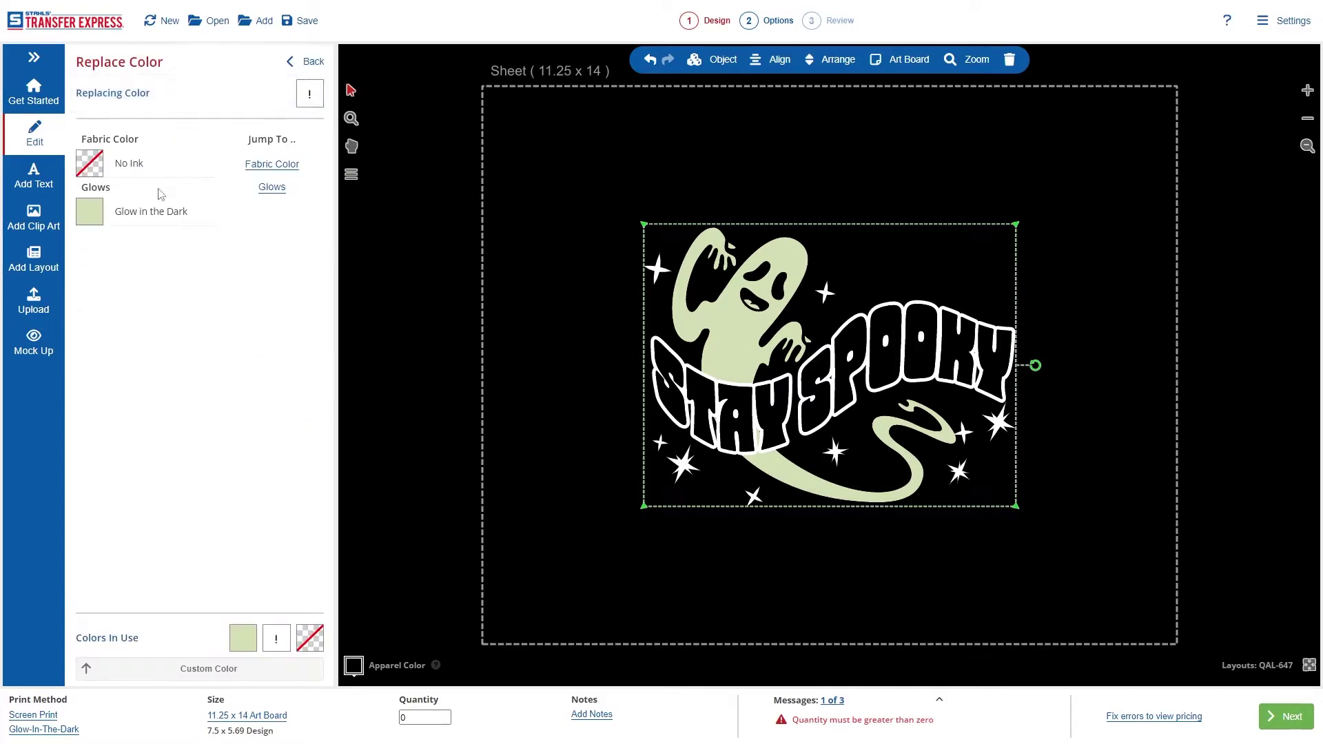
click(175, 209)
click(308, 59)
click(280, 96)
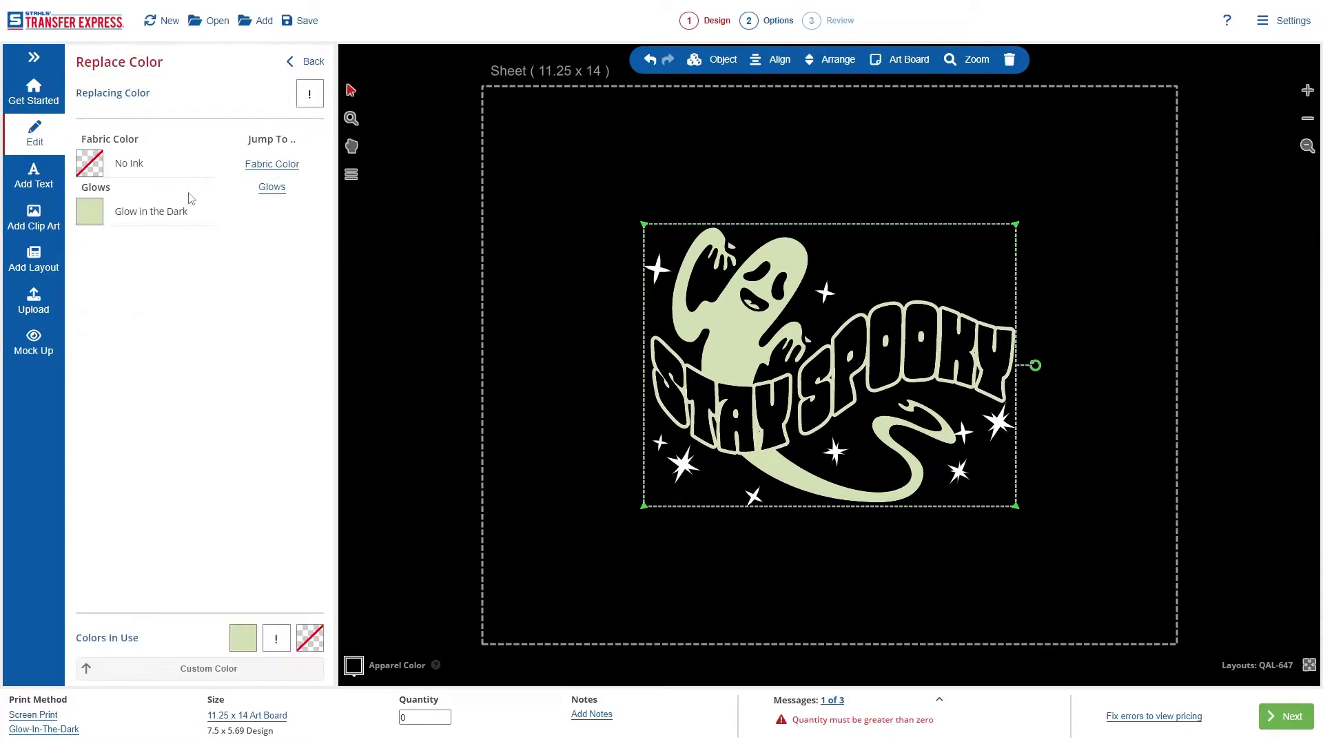
click(176, 211)
click(306, 60)
click(494, 338)
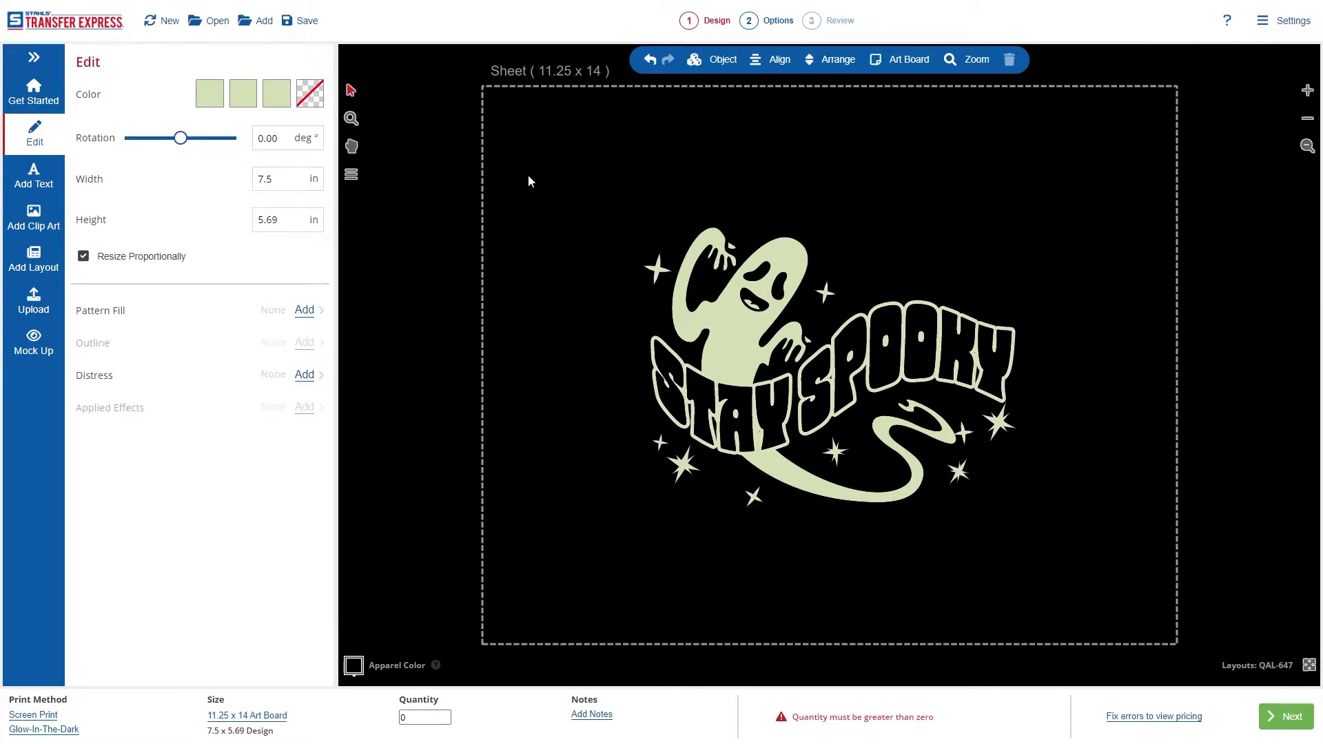
drag(951, 444, 776, 279)
click(991, 446)
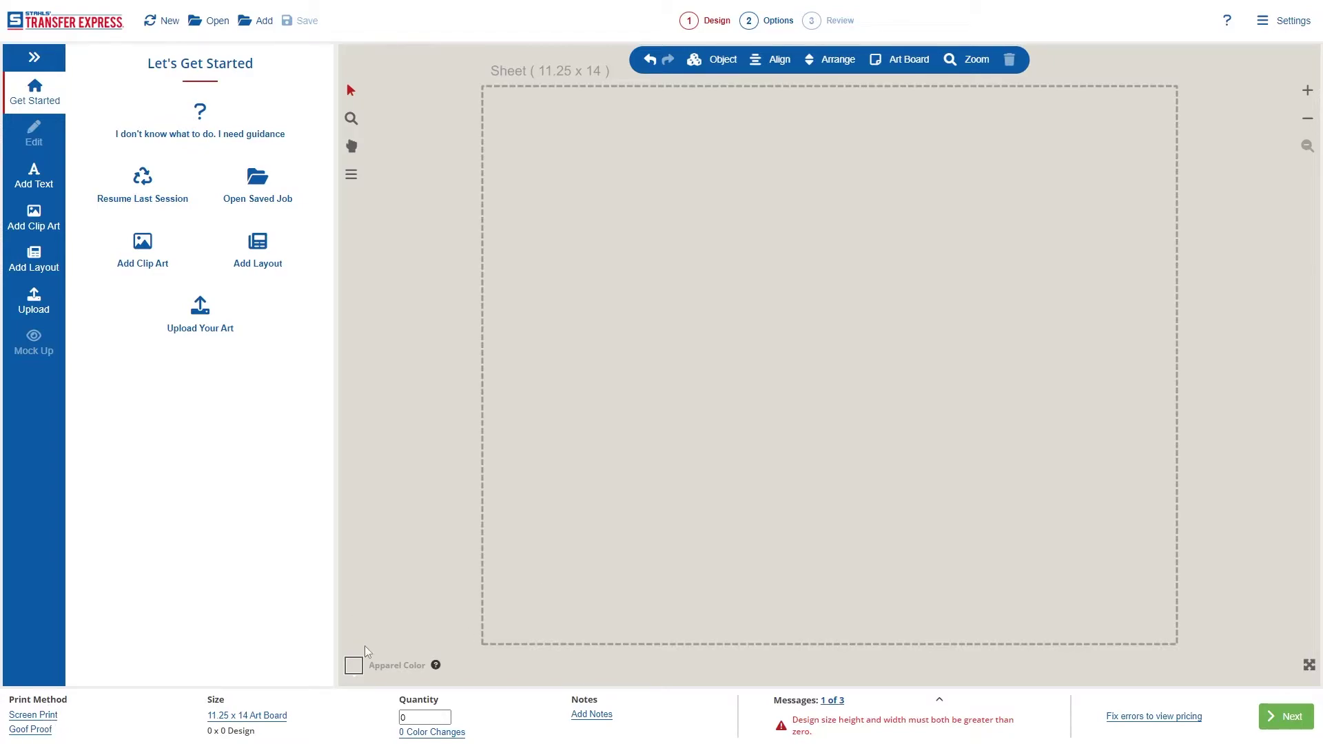
Step: Set the blank design's apparel color to Orange
click(357, 666)
scroll(103, 503, down, 9)
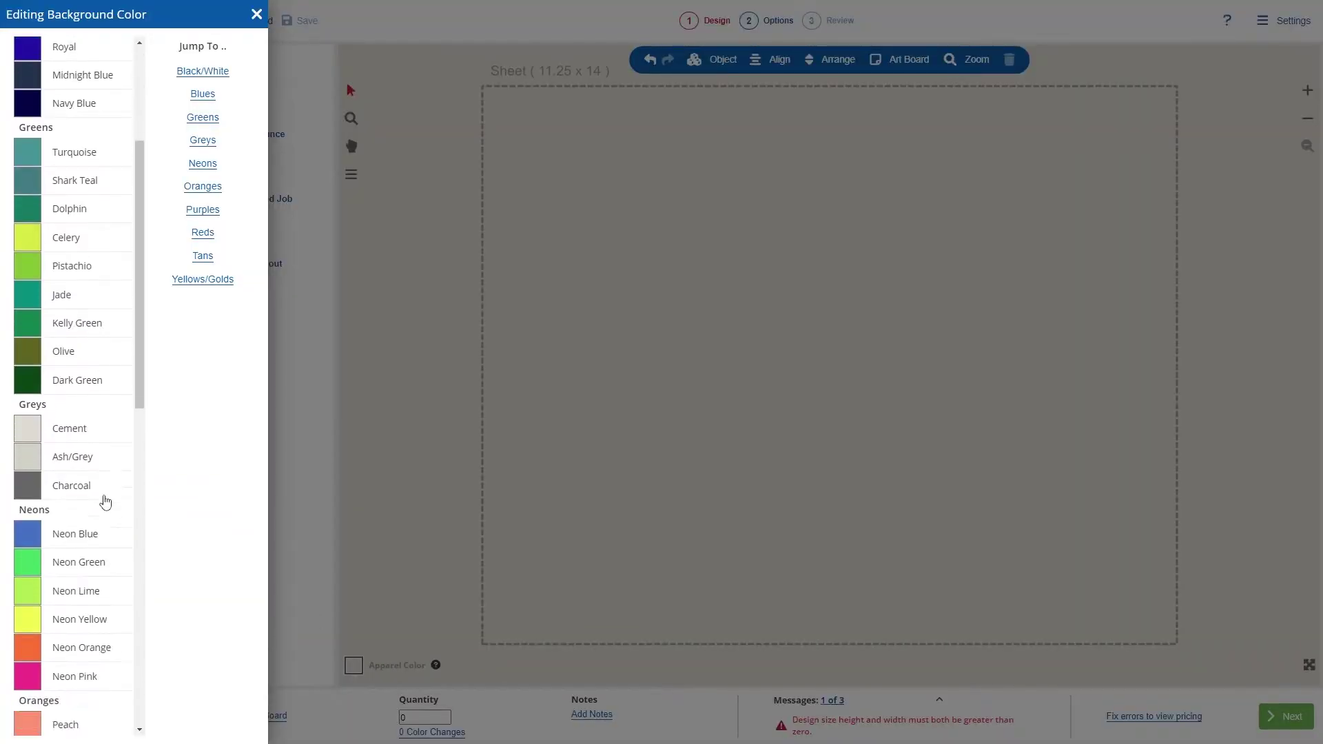
click(79, 407)
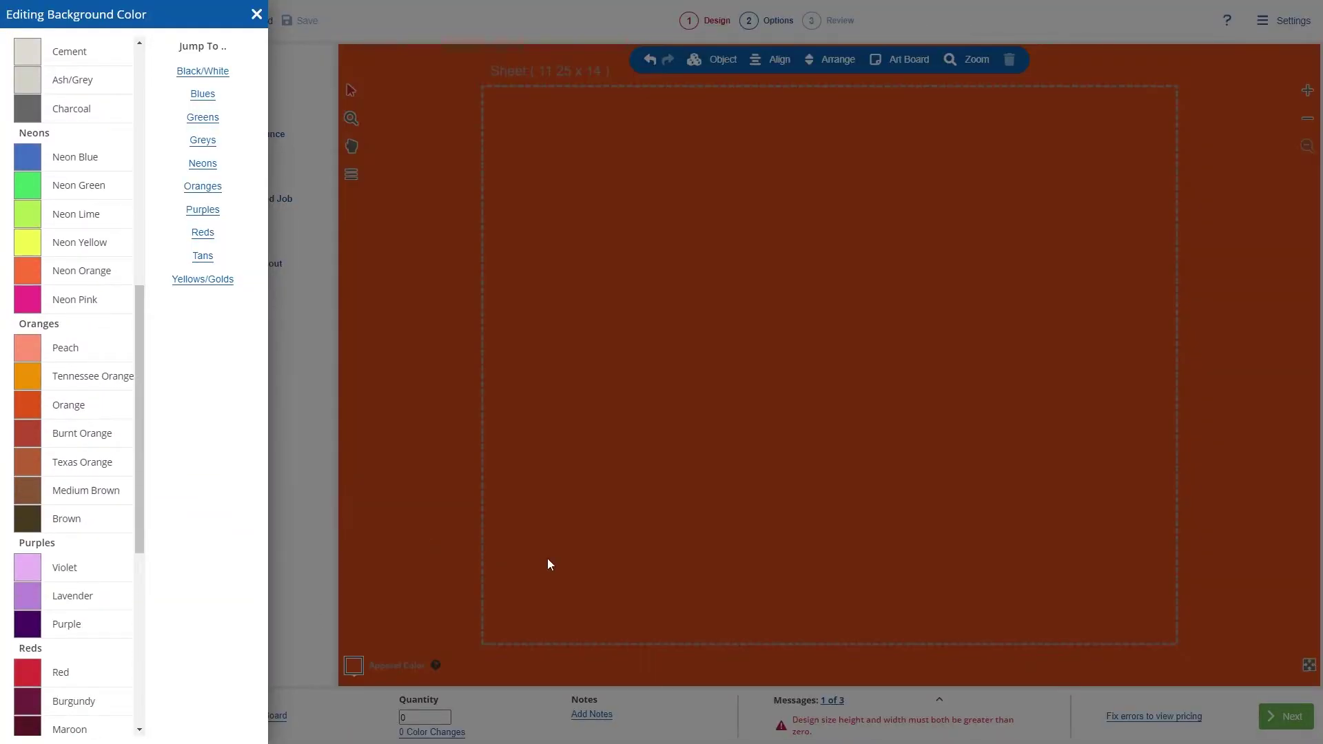
click(546, 560)
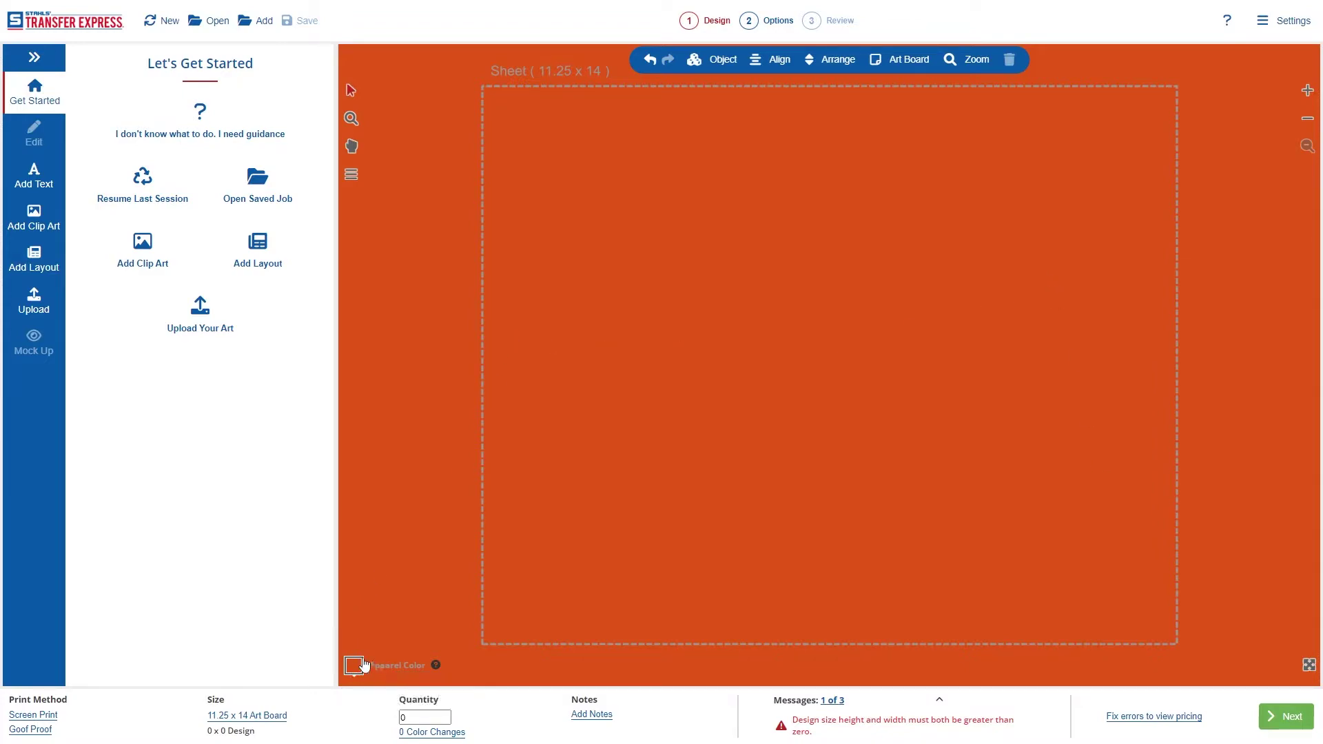
Step: Add a text object reading "Trick" and move it to the upper part of the sheet
click(39, 179)
double_click(663, 350)
double_click(633, 351)
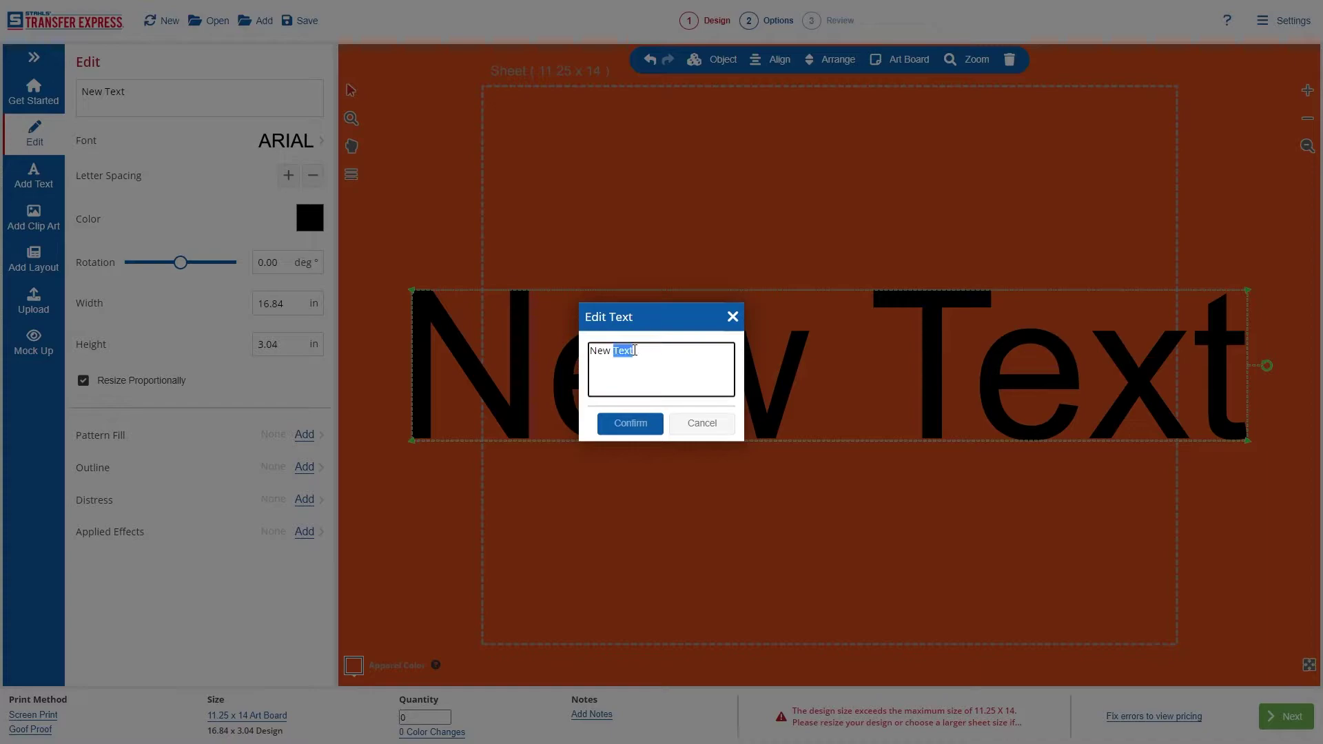
drag(650, 351, 584, 359)
text(Trick)
click(630, 423)
drag(750, 379, 704, 255)
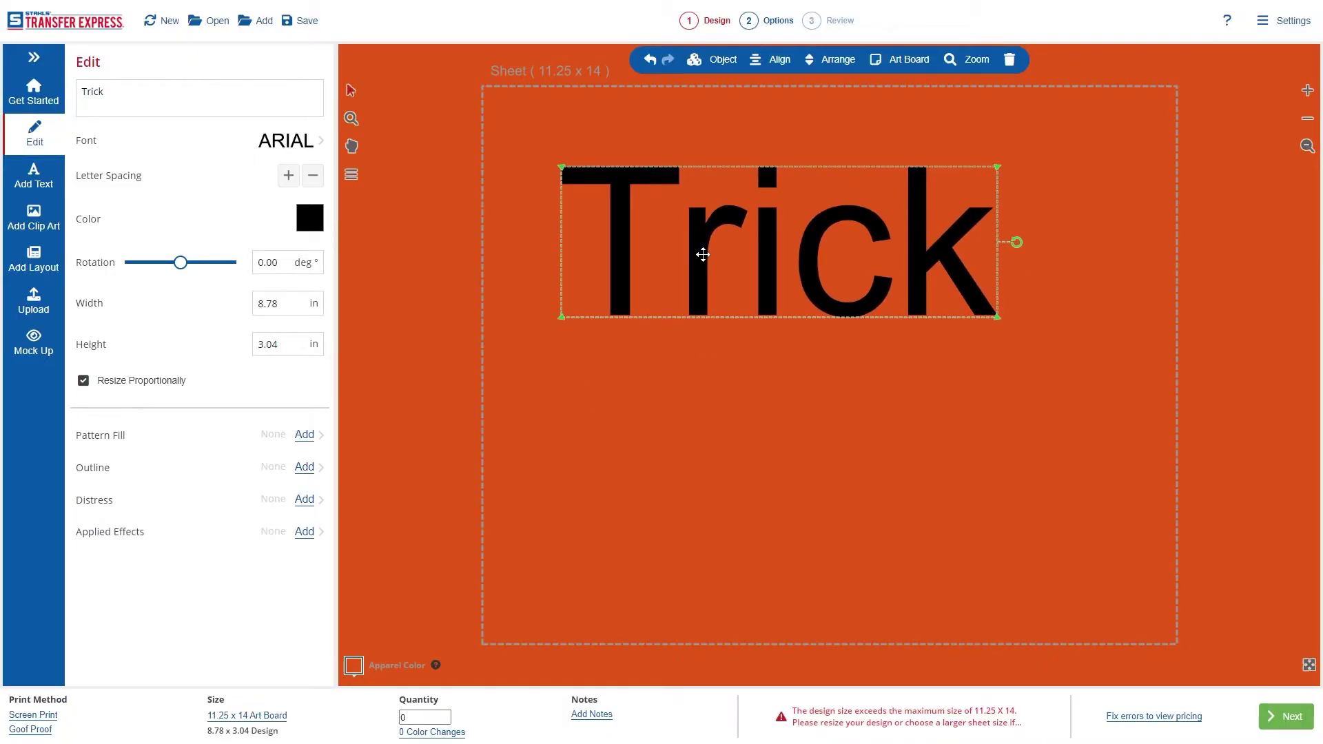
Step: Copy the "Trick" text, place the duplicate below the original and change its wording to "OR TREAT"
key(ctrl+c)
key(ctrl+v)
drag(712, 266, 812, 456)
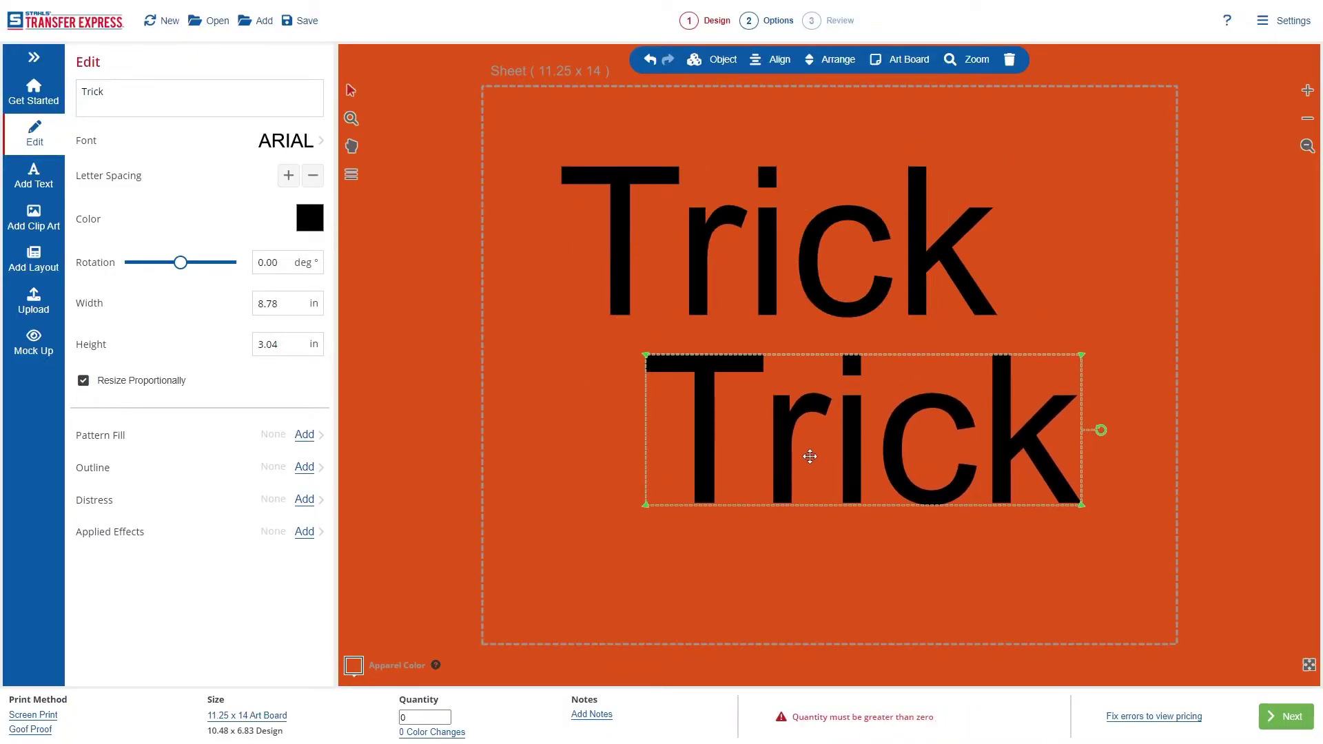
double_click(783, 433)
triple_click(654, 349)
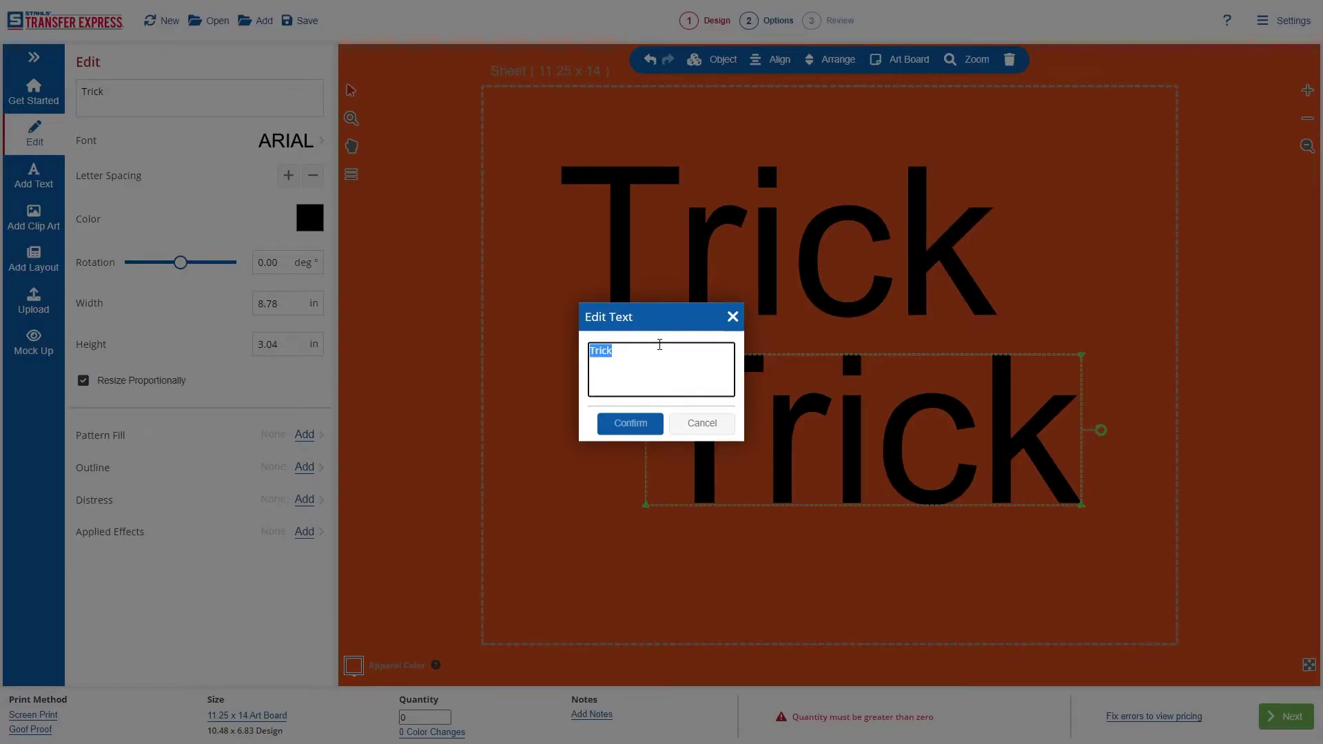
text(OR TREAT)
click(630, 423)
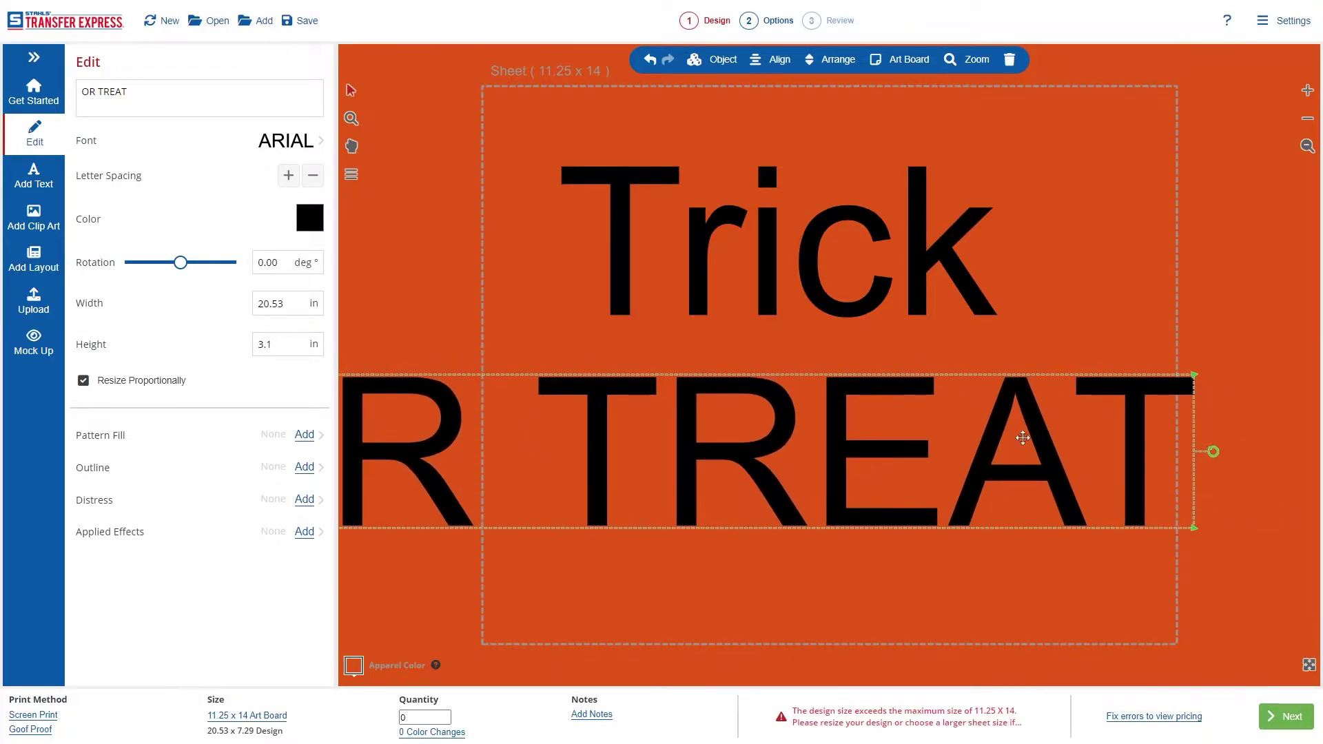
Step: Shrink the "OR TREAT" text to about 7.12 in wide and set the "Trick" text's font to Sharpeye
drag(1194, 378, 1051, 389)
click(871, 300)
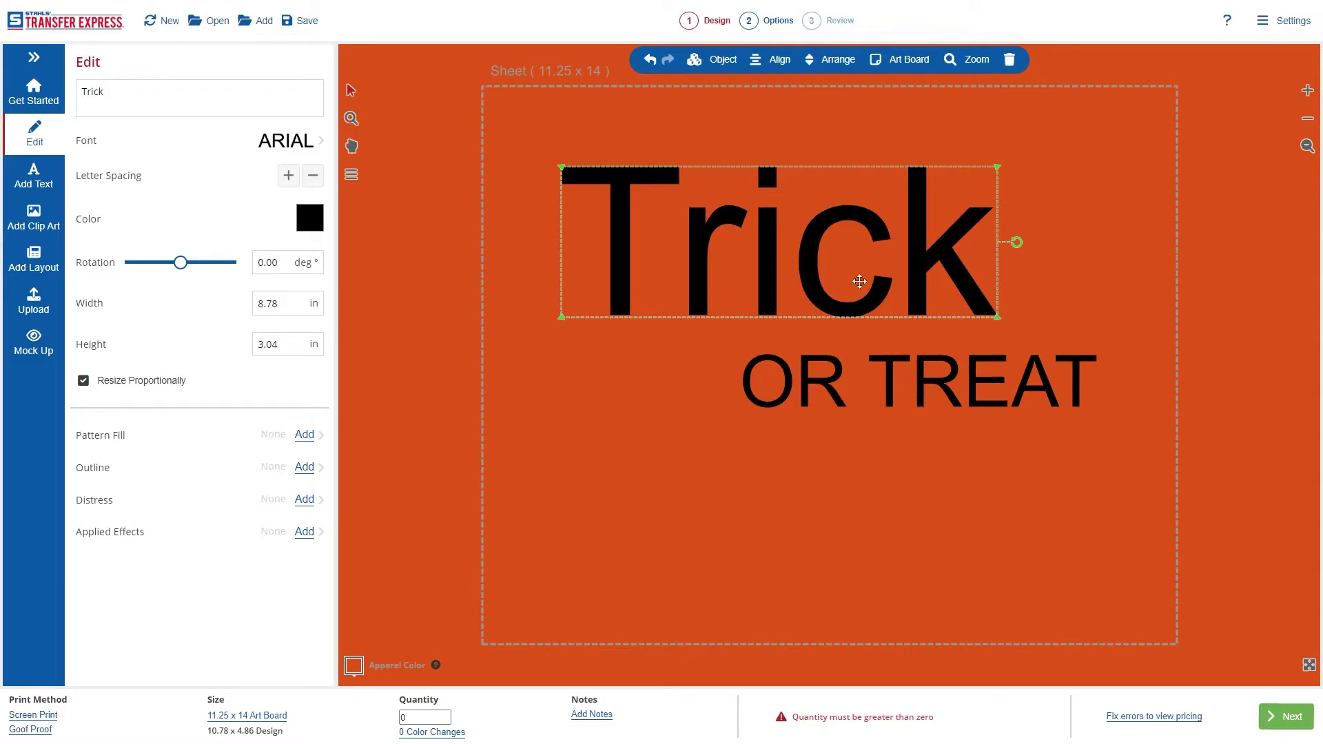
click(288, 145)
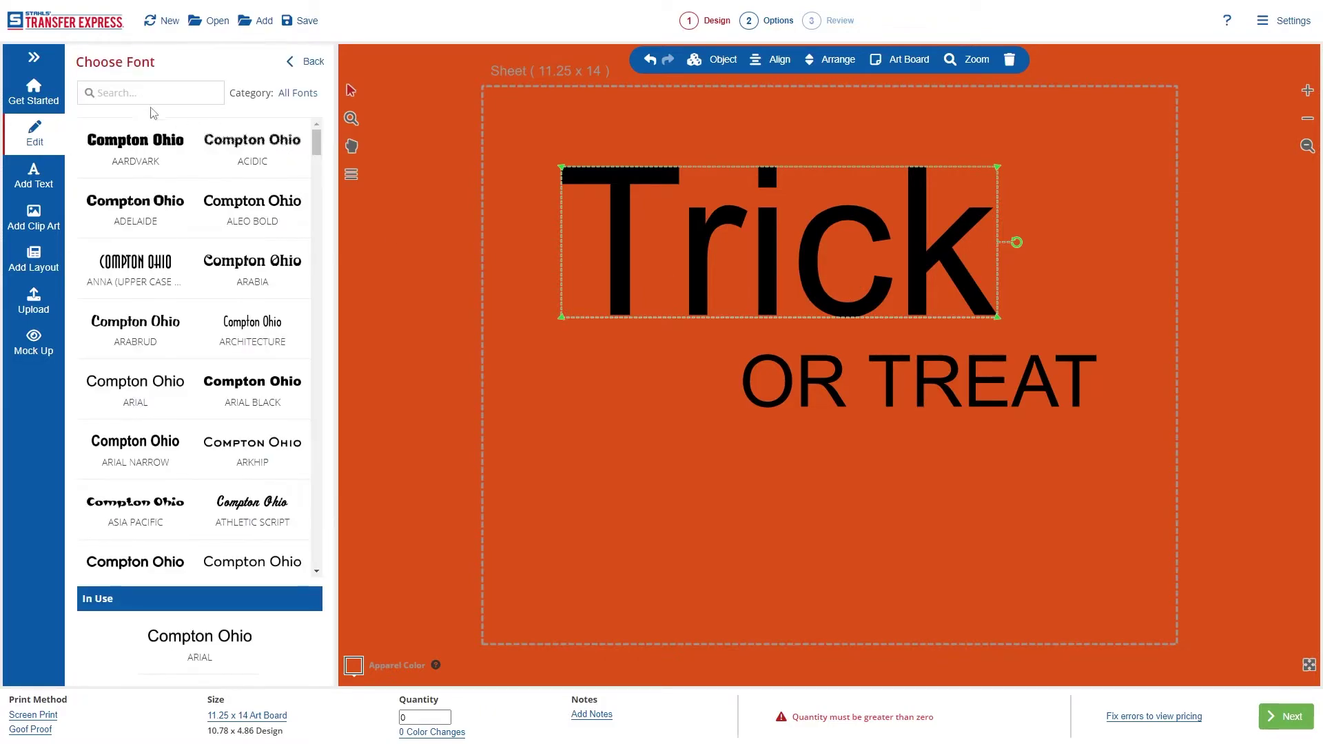
click(148, 95)
text(shar)
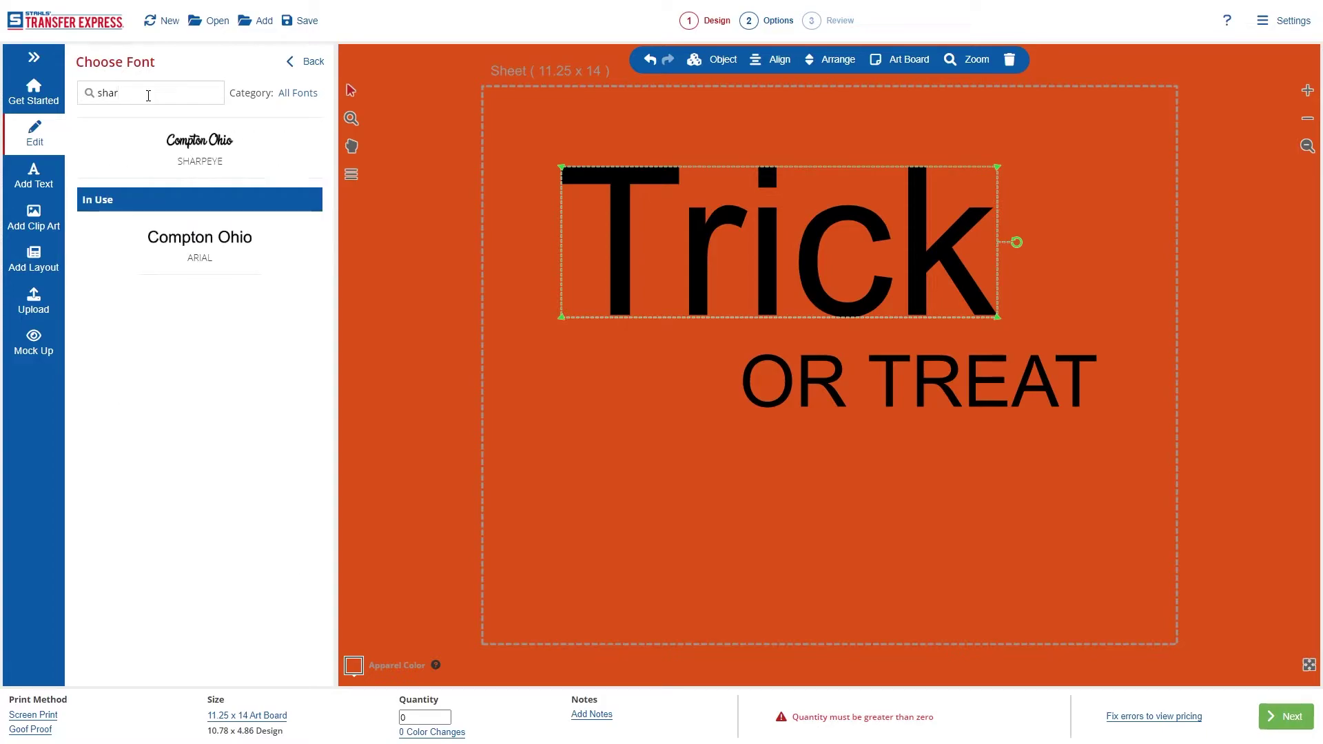
click(159, 138)
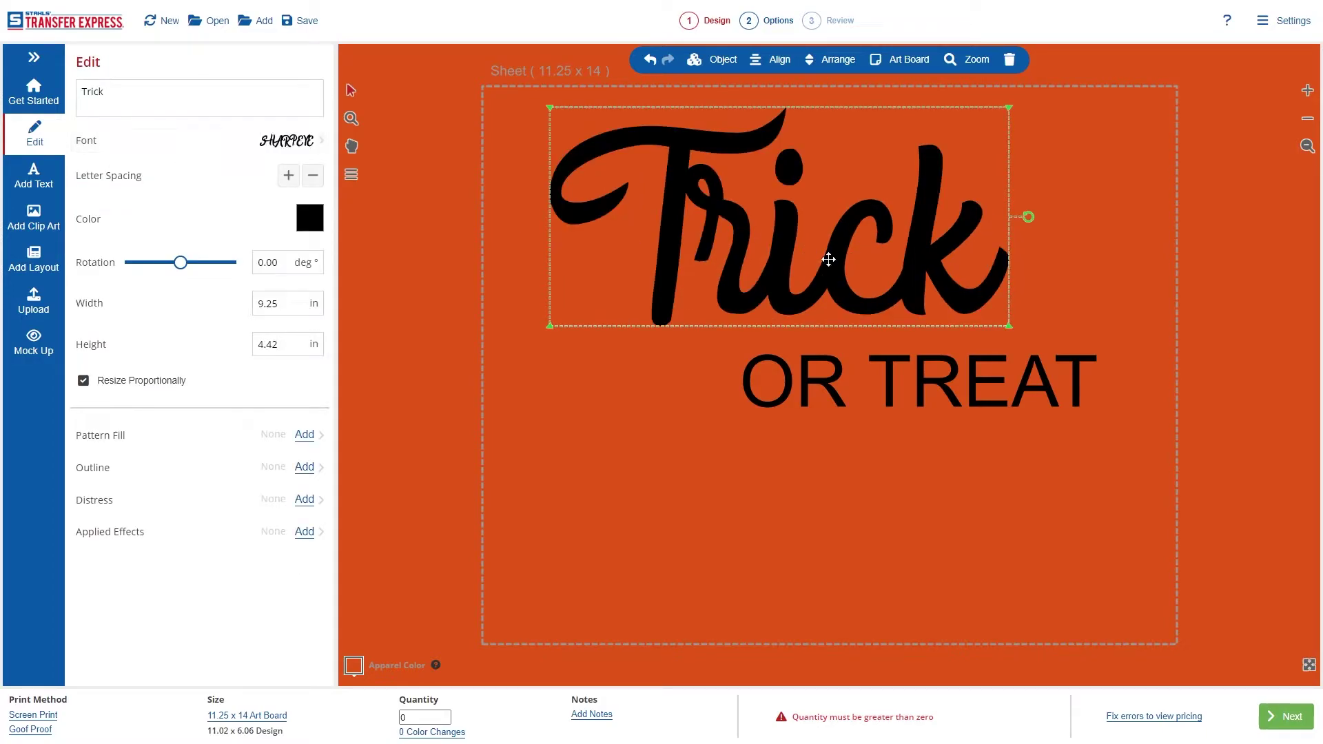
Step: Set the "OR TREAT" text's font to Jackham, shrink it to about 5.84 in wide and place it just under "Trick"
click(833, 372)
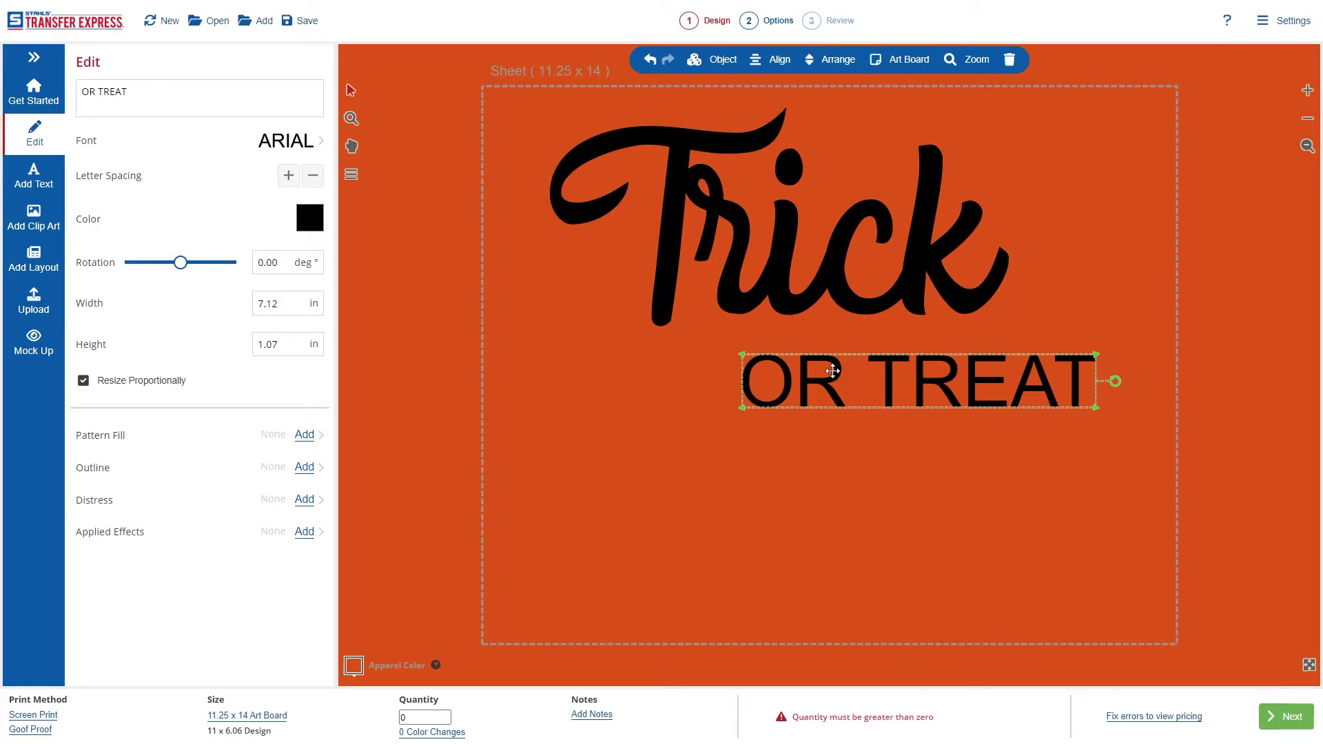
click(284, 141)
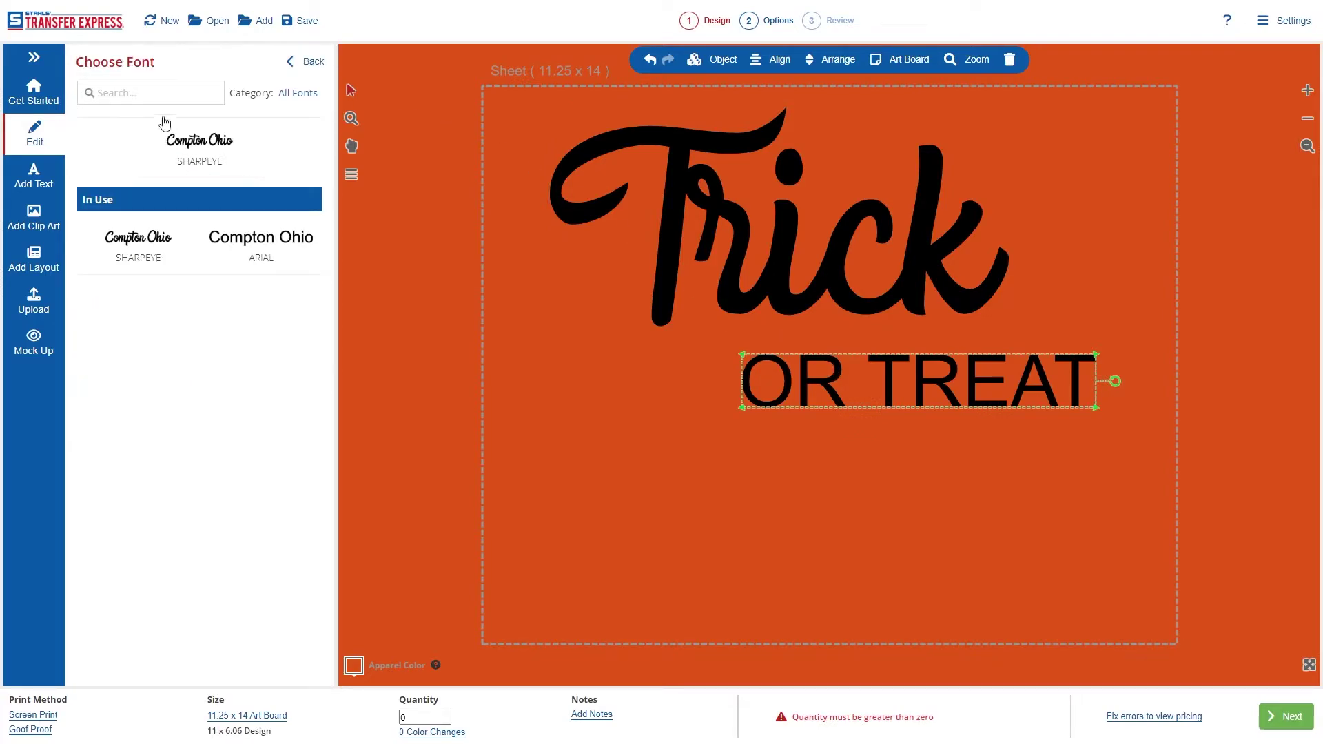
text(jack)
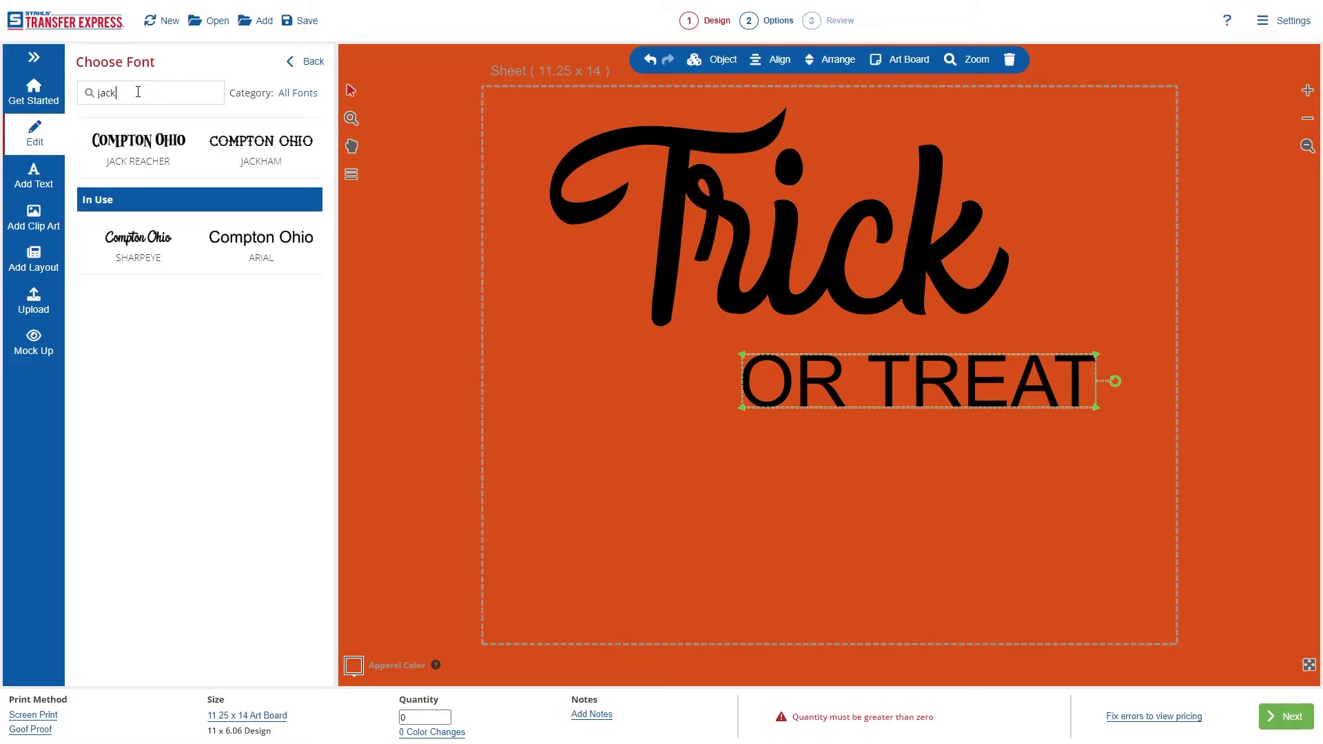
click(257, 151)
click(867, 422)
click(836, 355)
drag(731, 386, 792, 373)
click(841, 434)
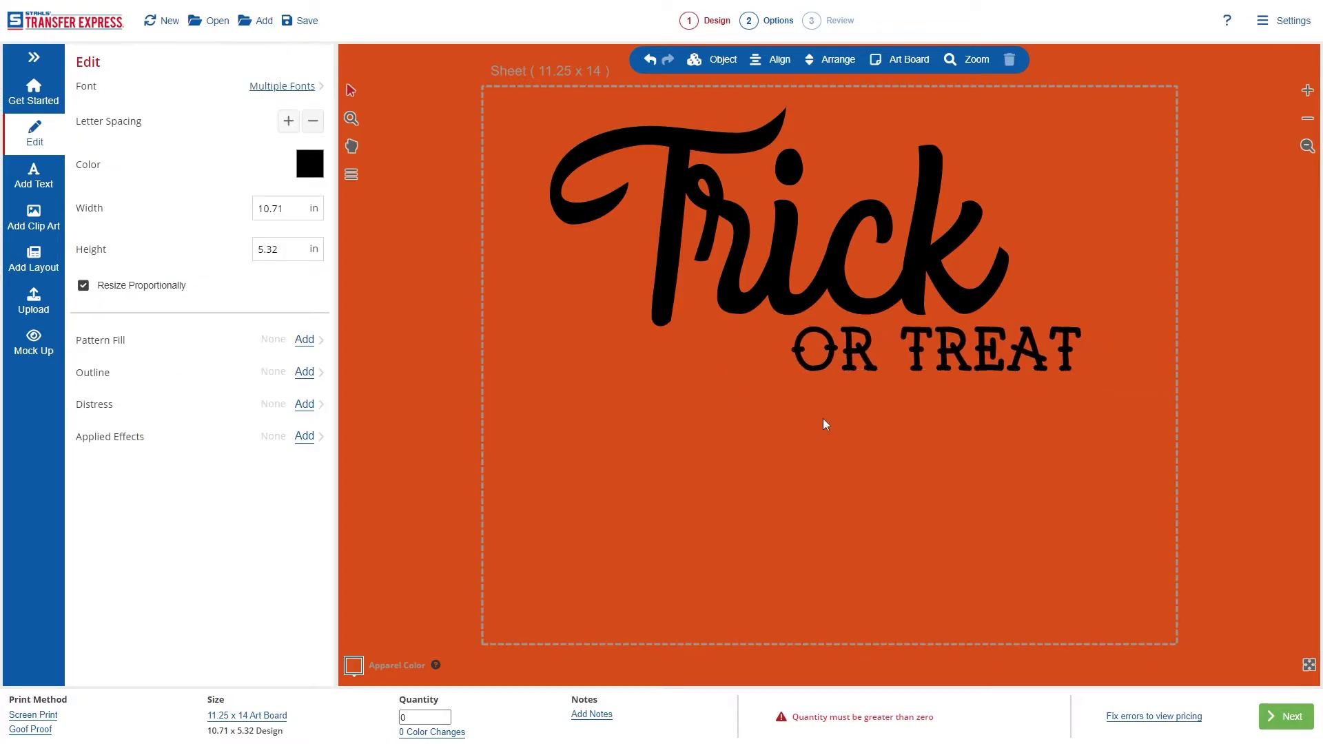
Step: Search the clip art library for "pumpkin" and insert the smiling jack-o'-lantern X5C-105
click(34, 221)
double_click(404, 45)
text(pumpkin)
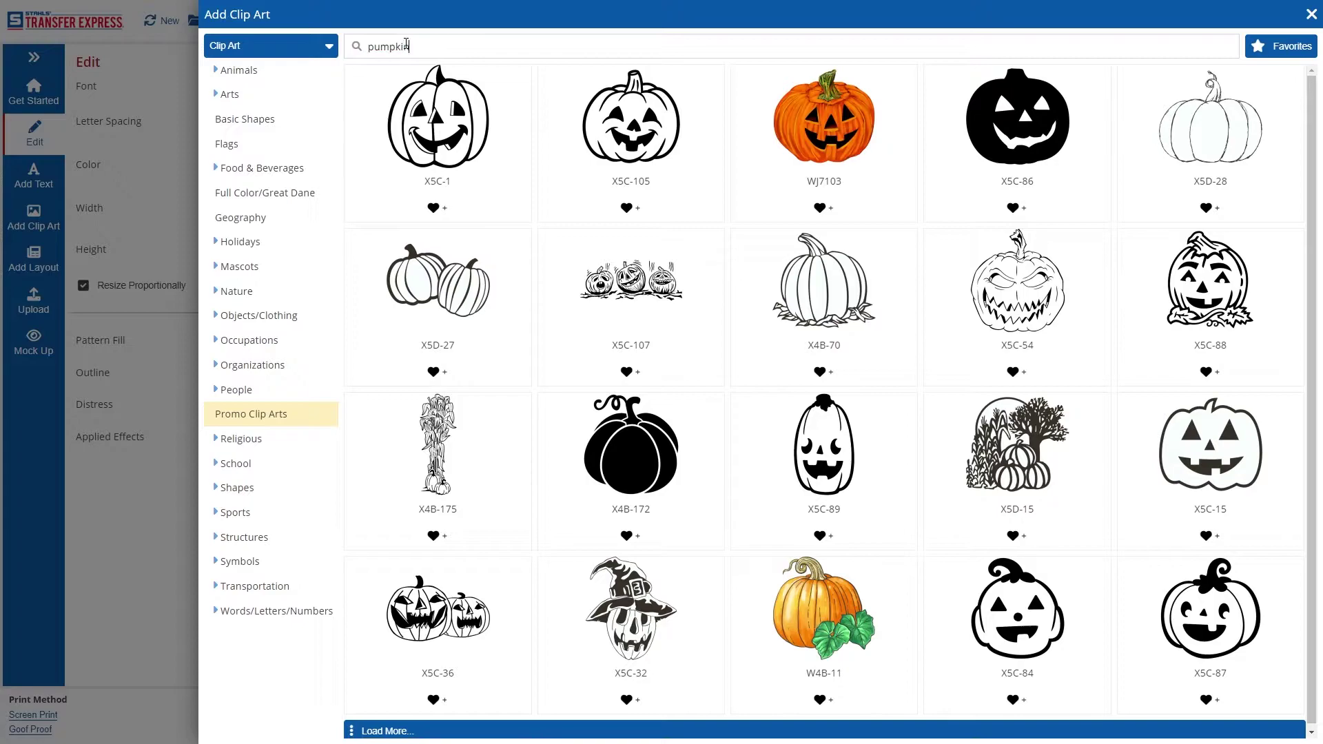
click(668, 133)
Step: Resize the smiling pumpkin to about 6.34 in wide and place it below "Trick", with its stem left of "OR TREAT"
drag(1114, 101, 838, 367)
drag(772, 503, 781, 453)
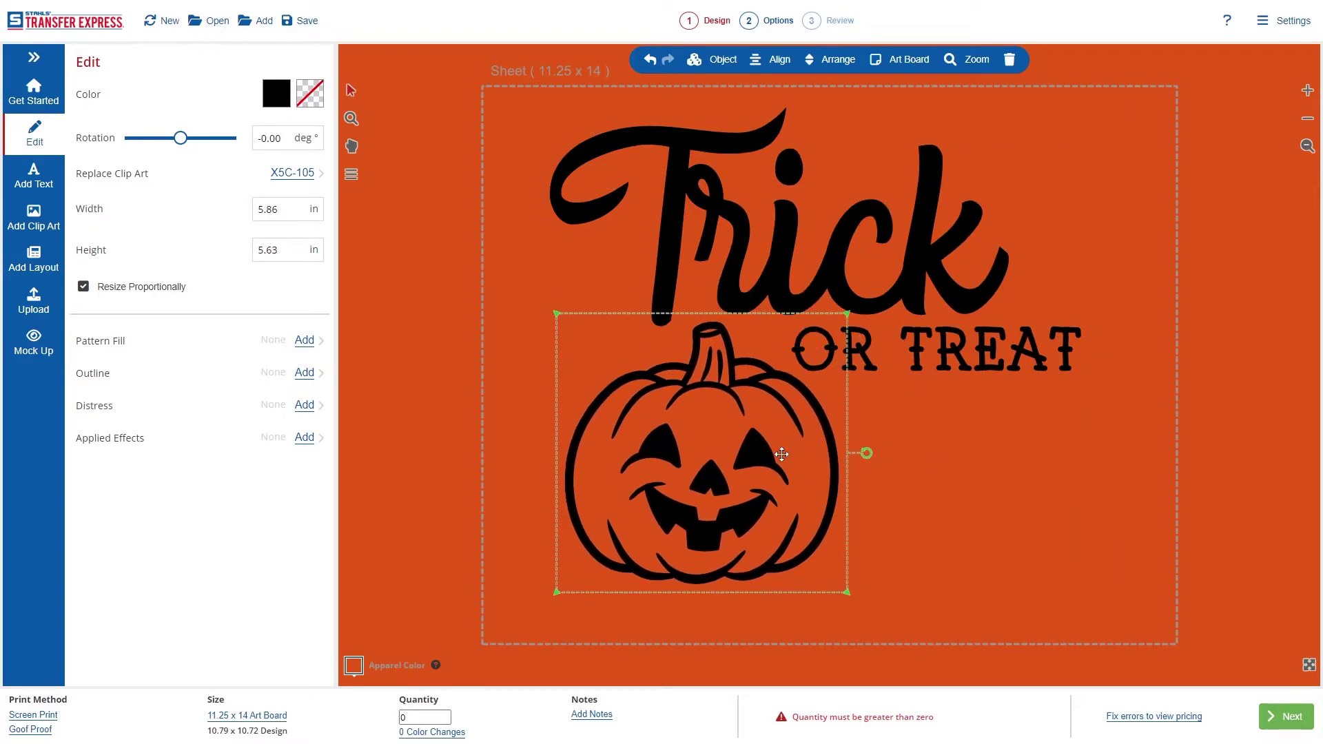
drag(847, 592, 871, 614)
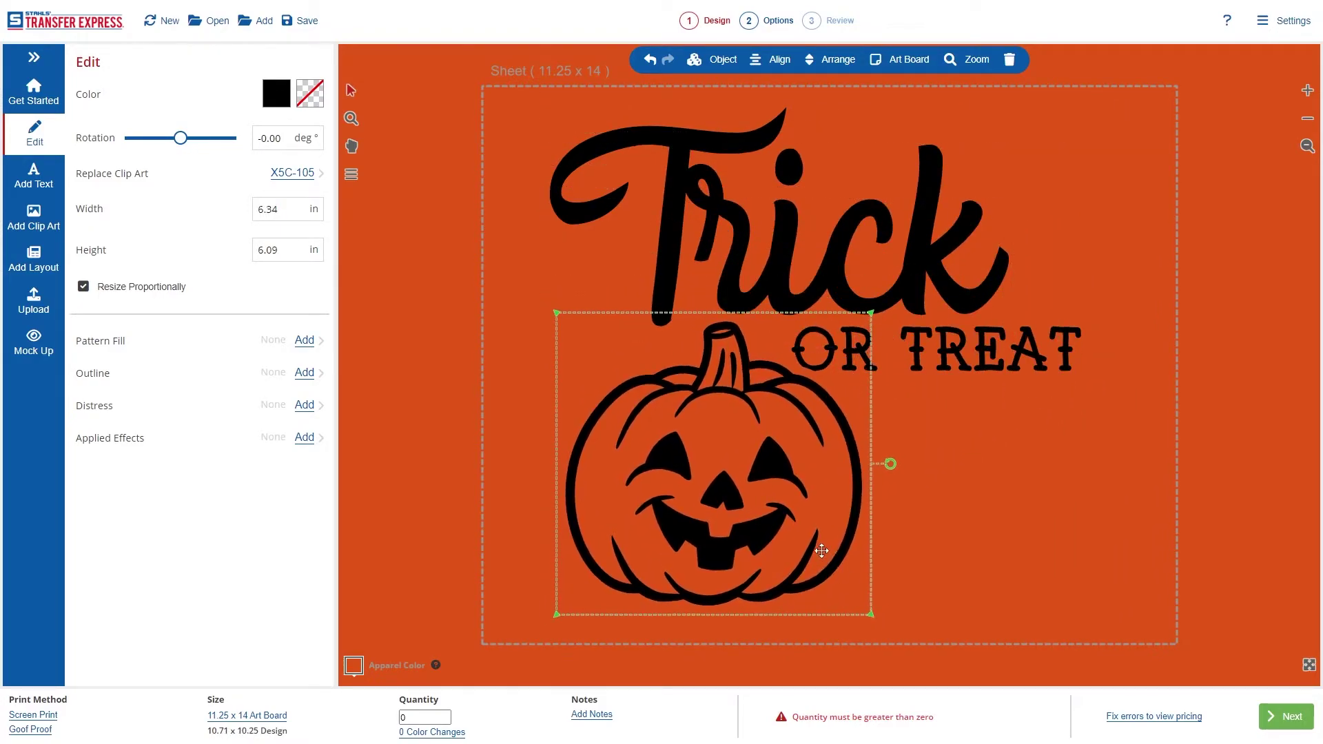
drag(823, 550, 817, 554)
click(977, 561)
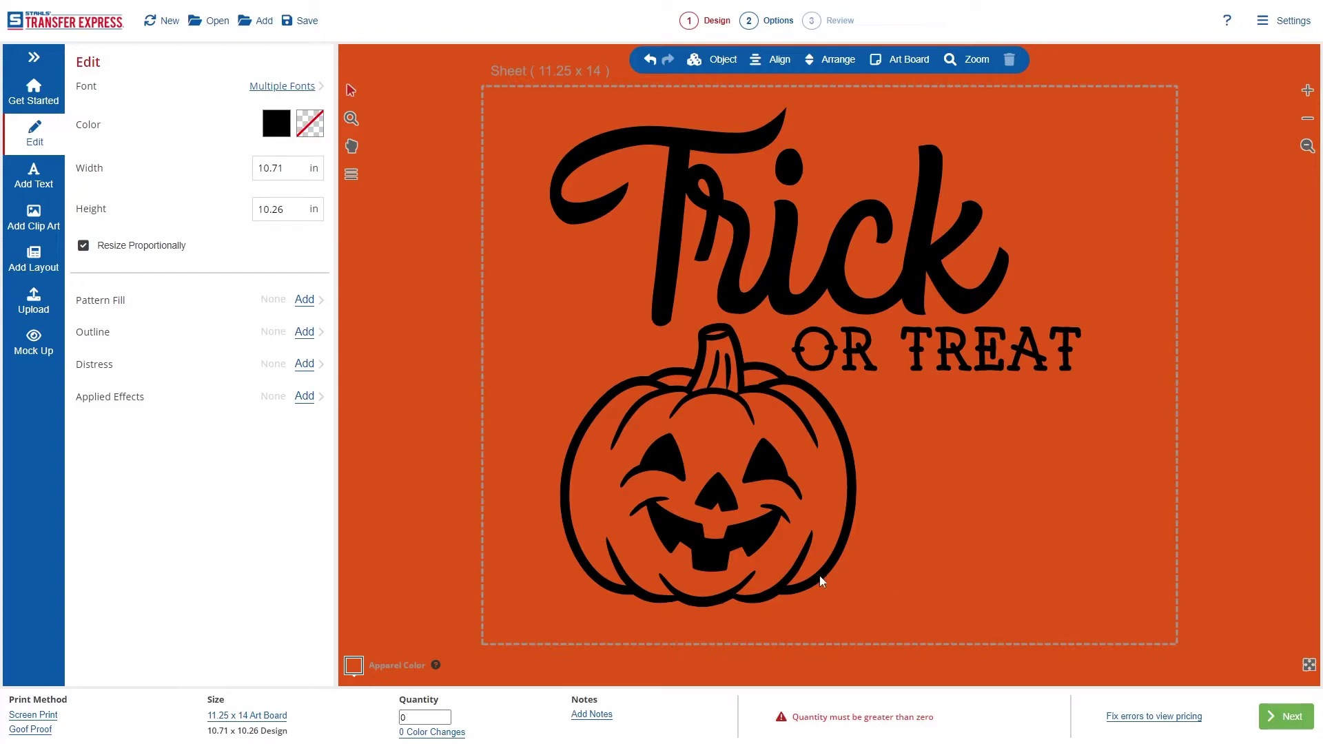
Step: Insert the tall pumpkin clip art X5C-89, shrink it to about 4.24 by 7.03 in and place it left of the first pumpkin
click(39, 220)
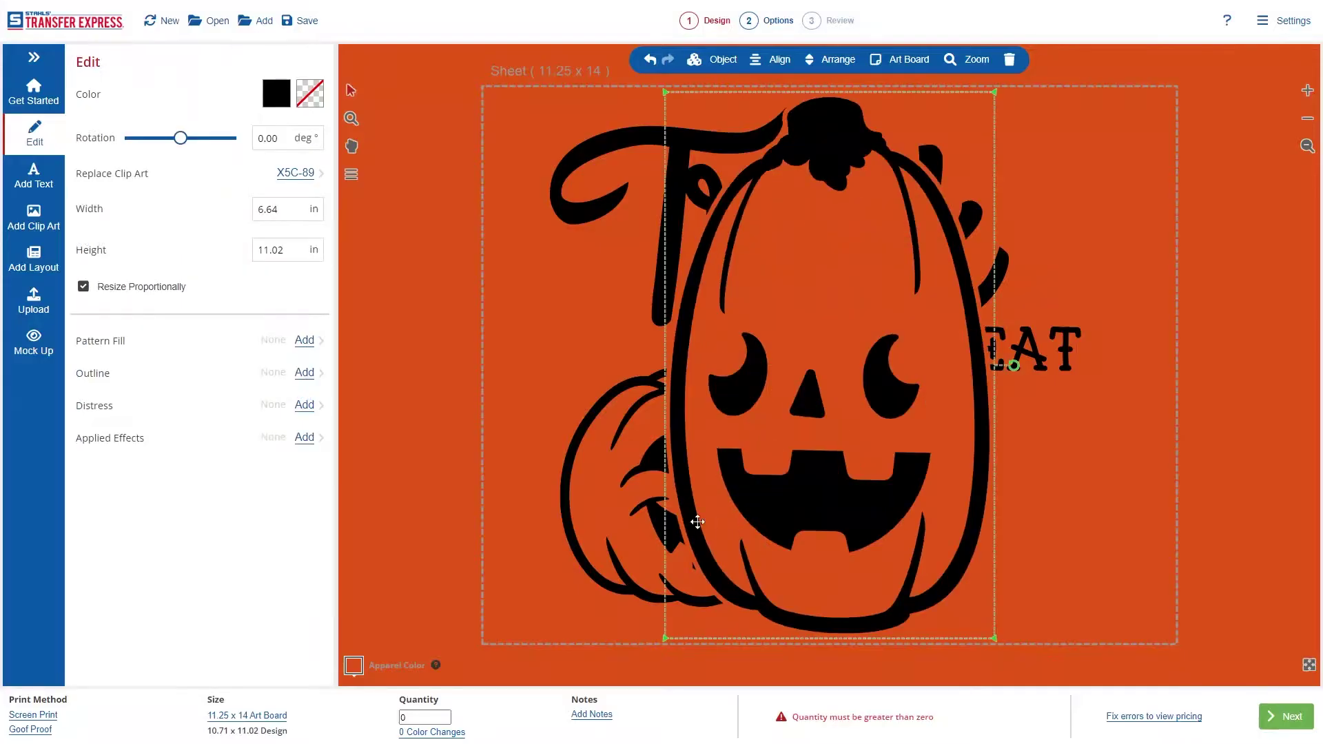
click(845, 472)
drag(780, 384, 505, 368)
drag(734, 102, 626, 272)
drag(540, 384, 553, 345)
drag(635, 232, 621, 255)
drag(582, 334, 583, 327)
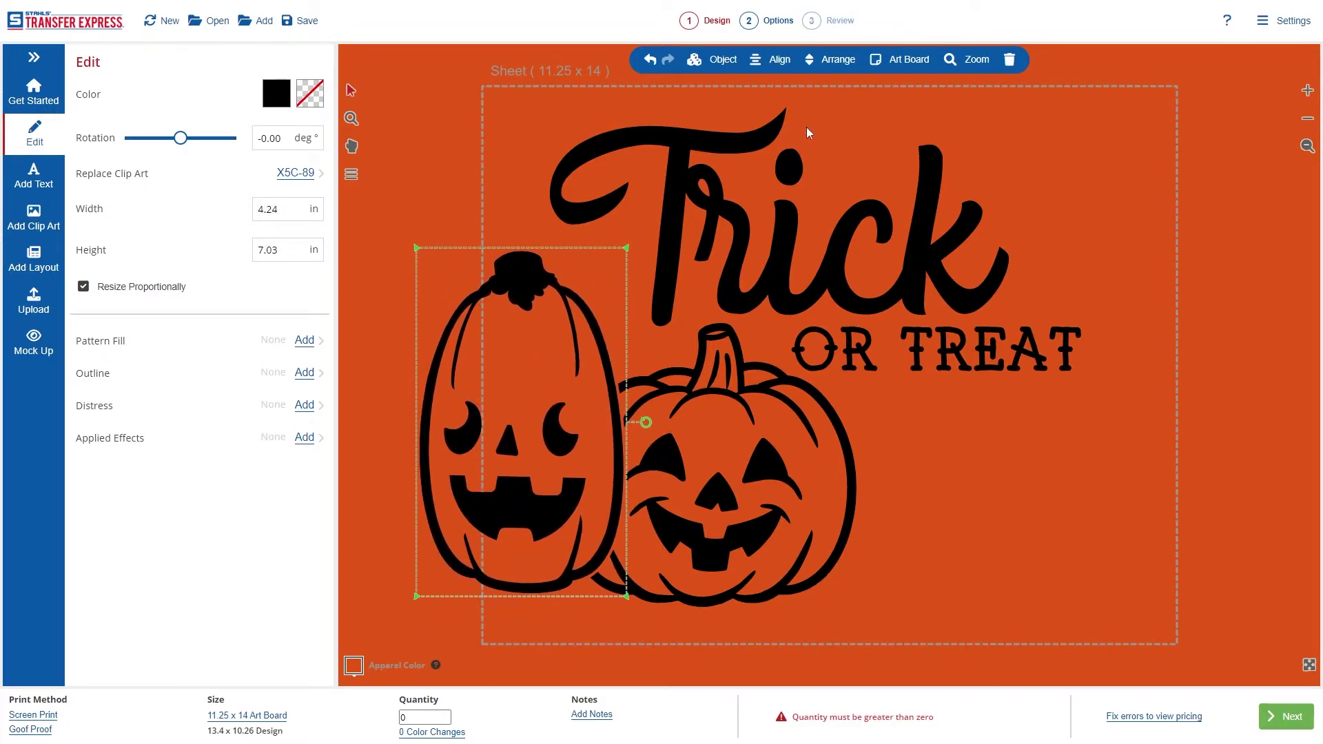
Step: Send the tall pumpkin to the back and move it slightly up behind the middle pumpkin
click(836, 59)
click(834, 109)
drag(586, 364, 590, 352)
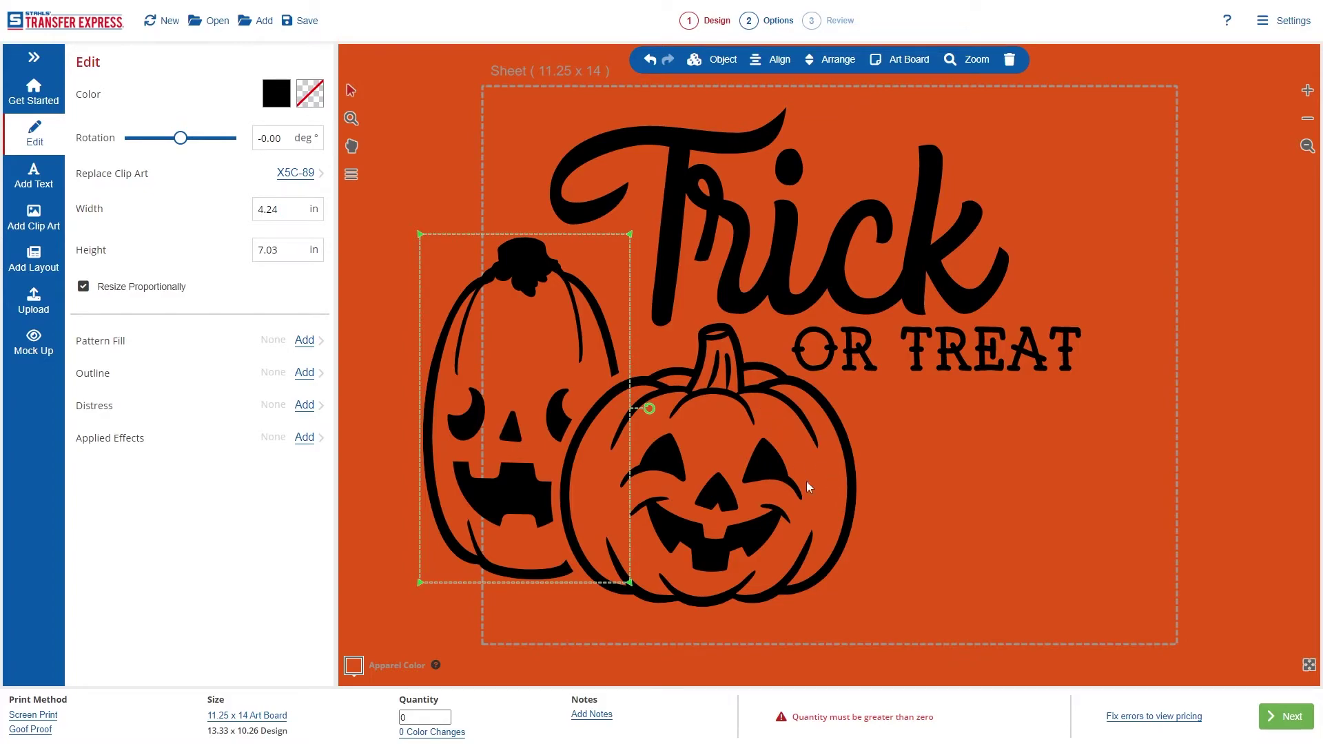
Step: Insert the curly-stem pumpkin clip art X5C-87, shrink it to about 5.52 in wide and place it right of the middle pumpkin
click(40, 220)
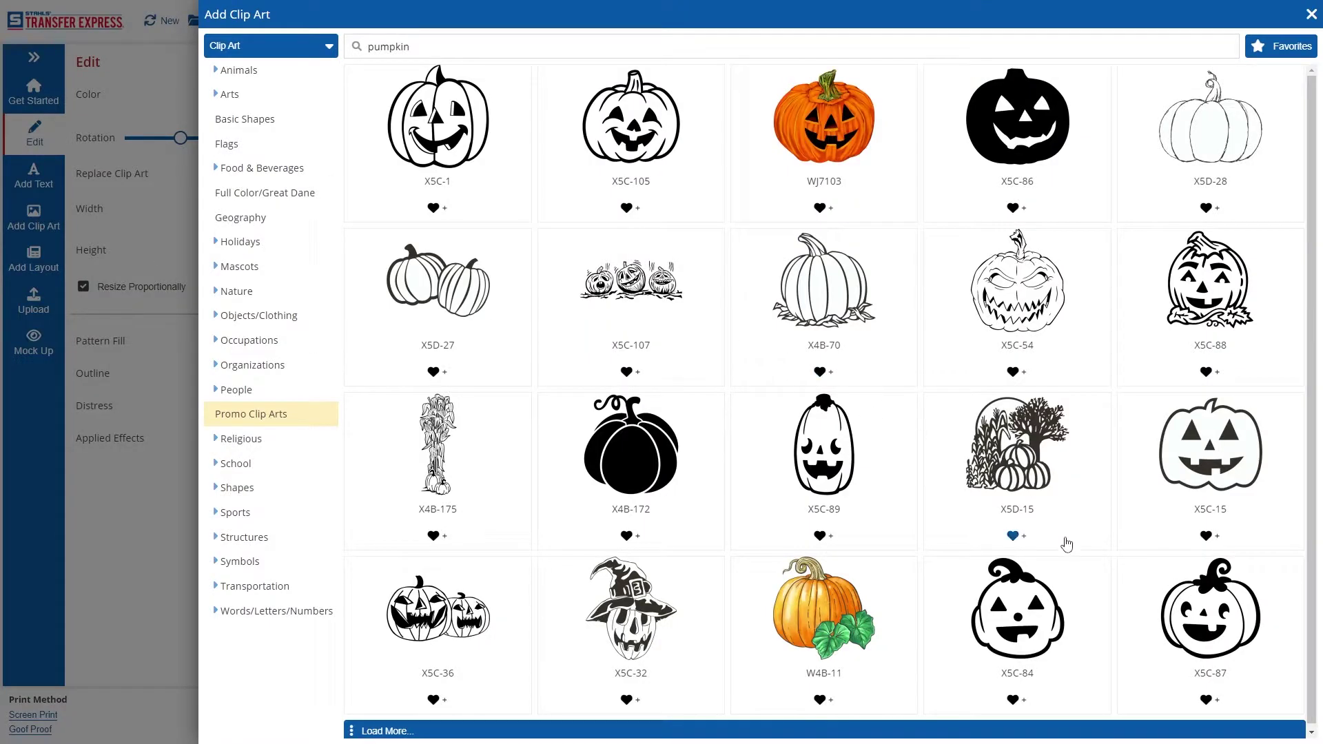
click(1217, 610)
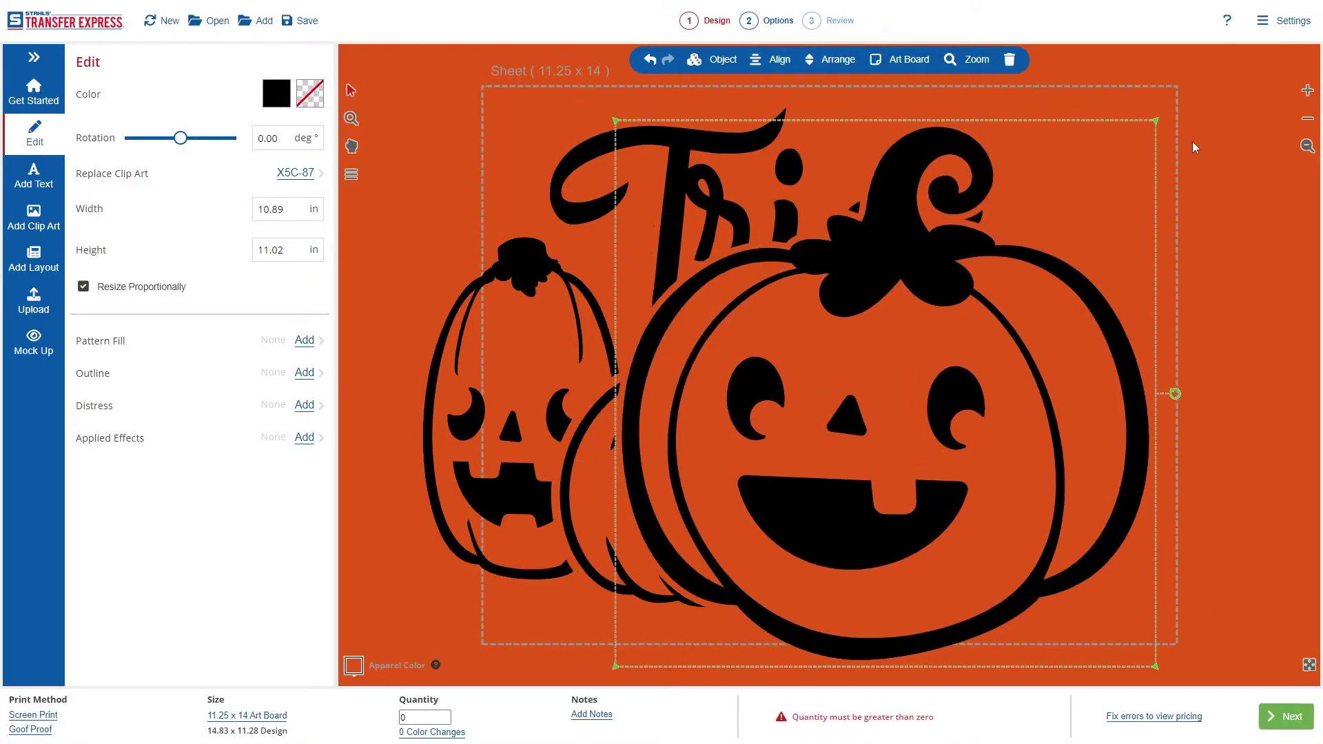
drag(1158, 125, 917, 363)
drag(861, 449, 1071, 411)
drag(1136, 323, 1103, 357)
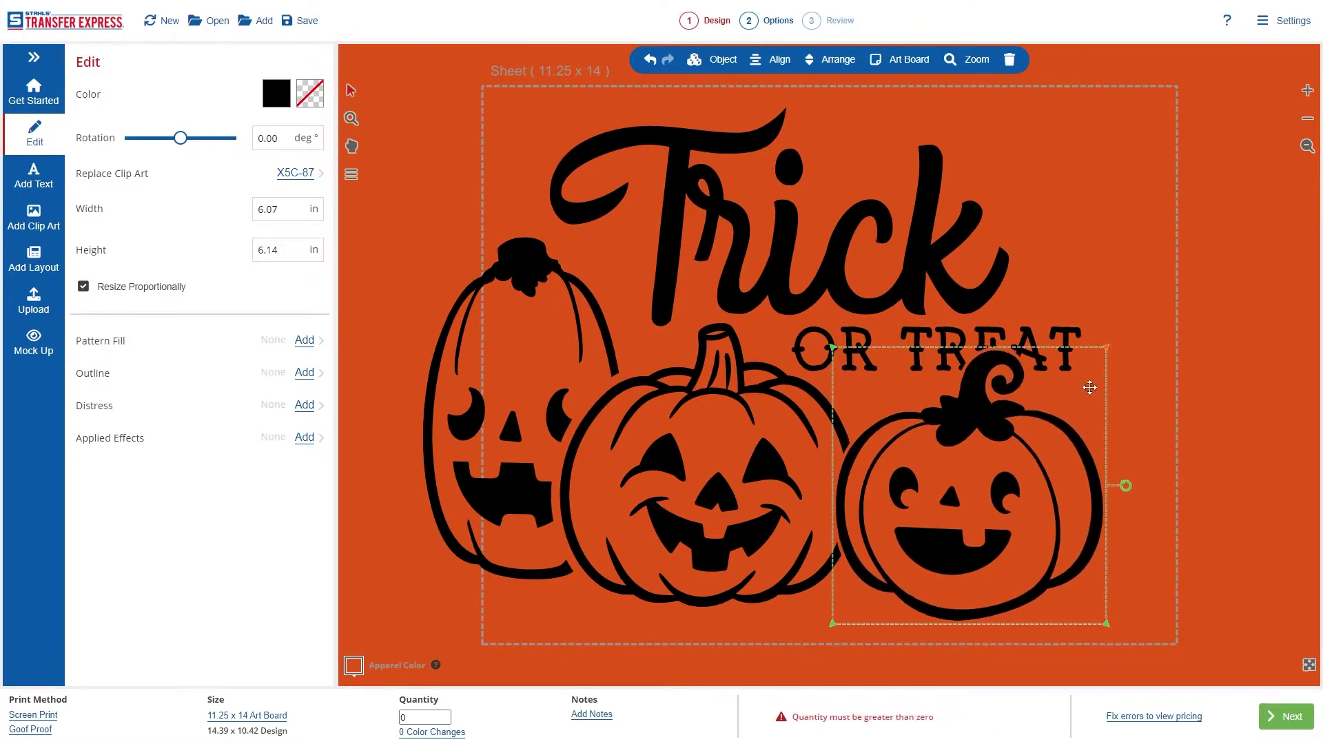
drag(1036, 481, 1019, 471)
Step: Send the curly-stem pumpkin to the back and move it slightly left so it tucks behind the middle pumpkin
click(838, 59)
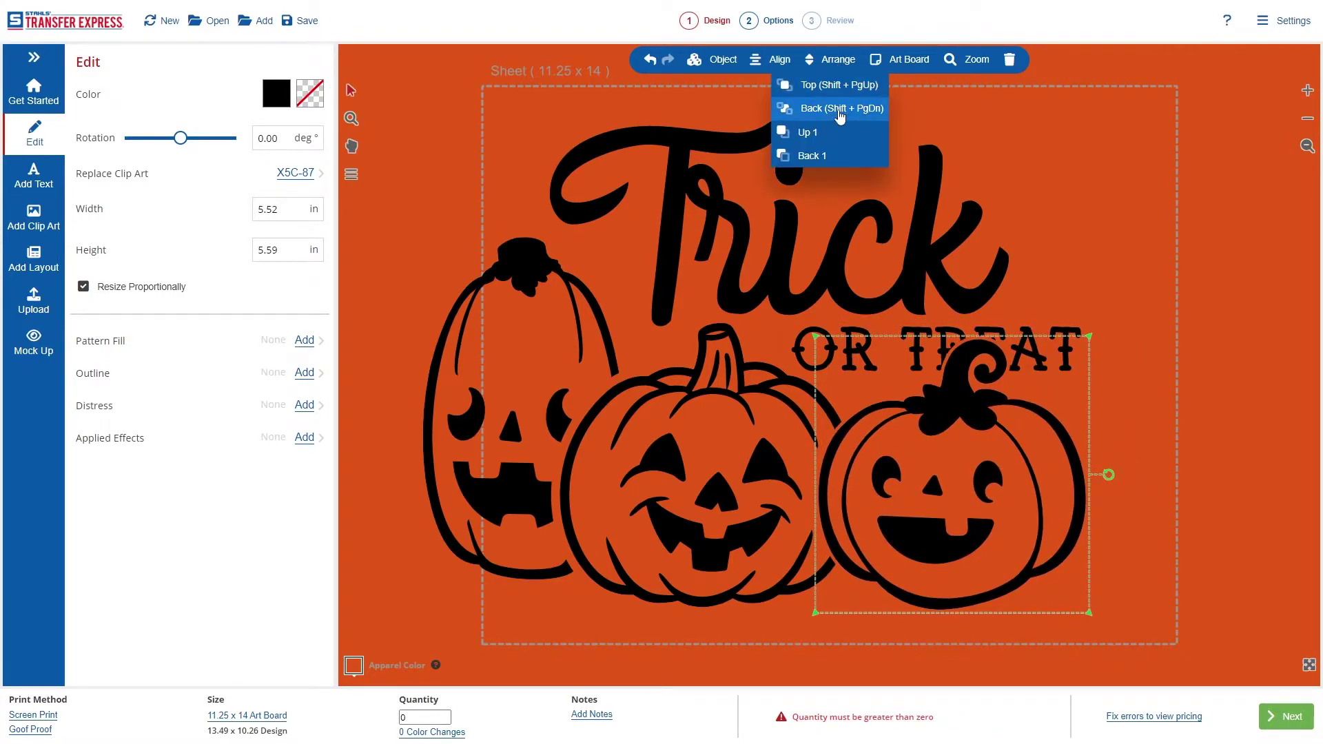
click(841, 114)
drag(941, 475, 934, 472)
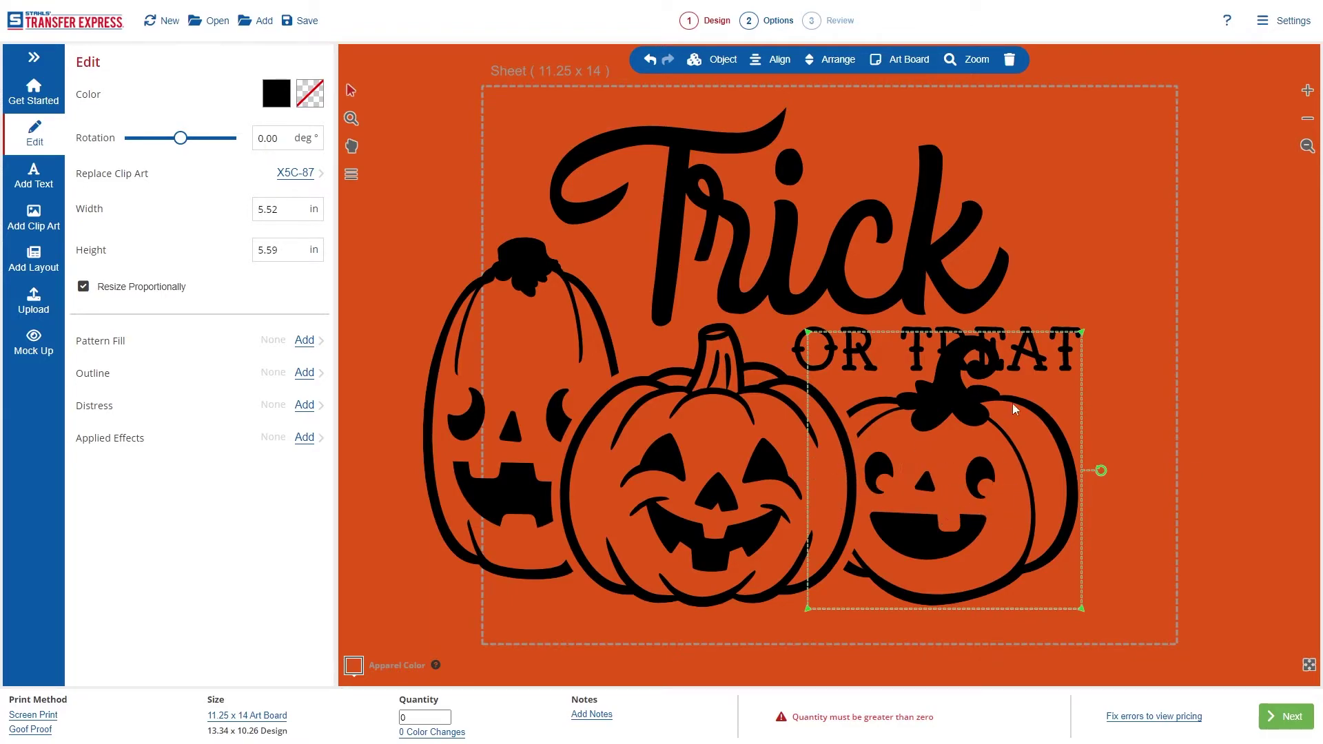
Step: Mirror the curly-stem pumpkin and shrink it so its stem fits below the "OR TREAT" text
click(717, 60)
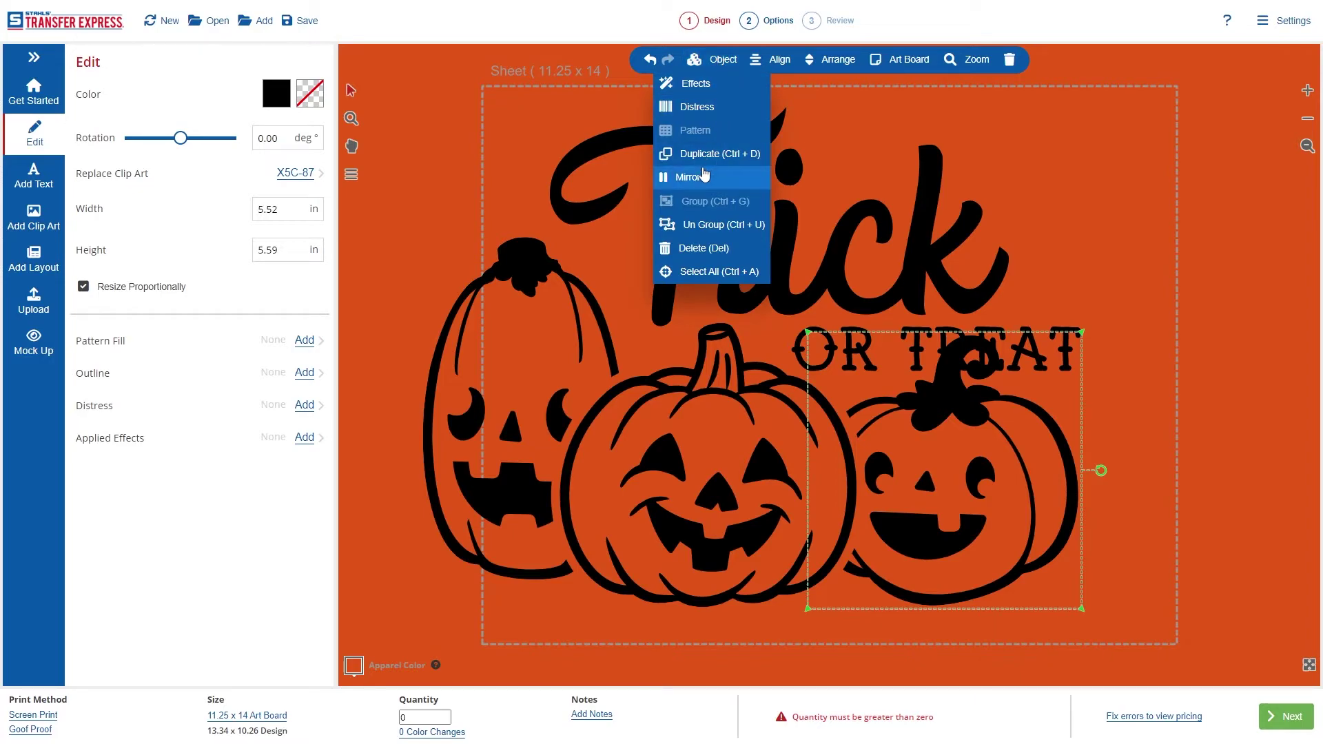
click(700, 177)
drag(1081, 338, 1043, 376)
Step: Group the lettering and the three pumpkins and resize the whole design to 10.5 in wide
click(1007, 342)
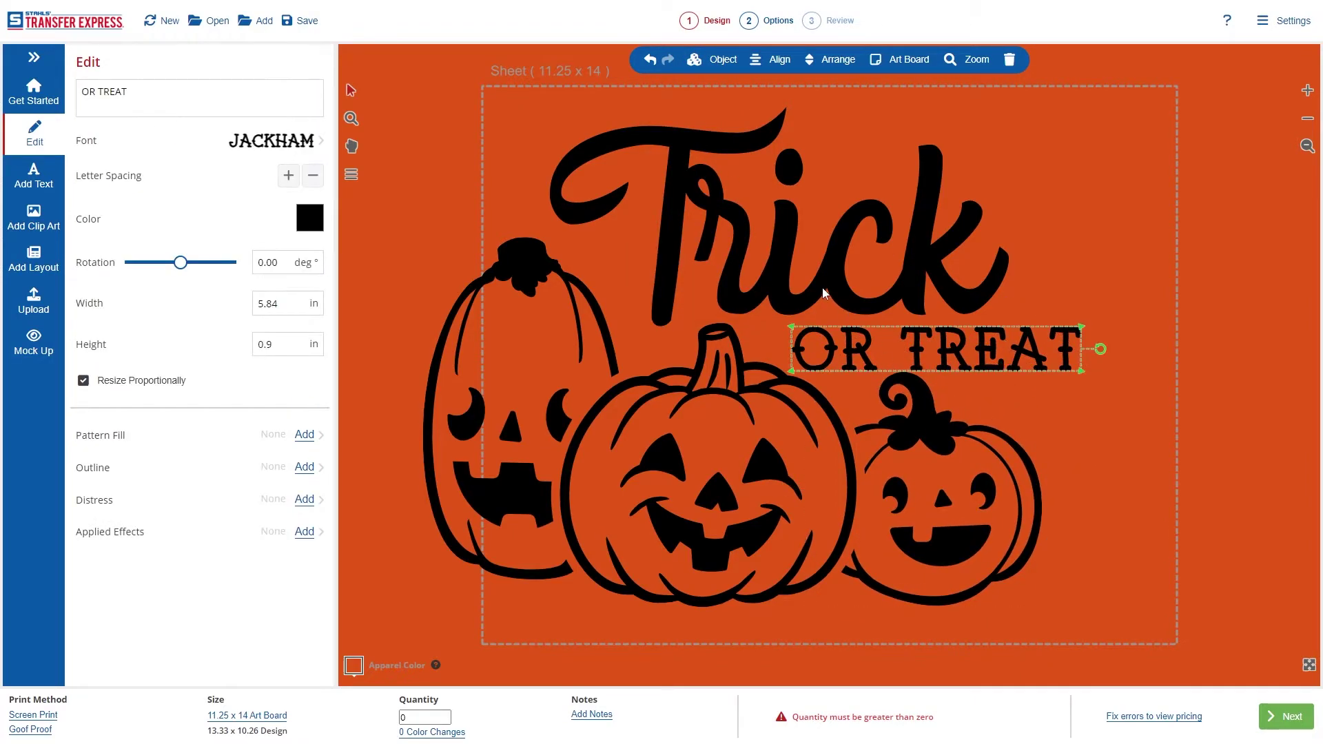
click(690, 267)
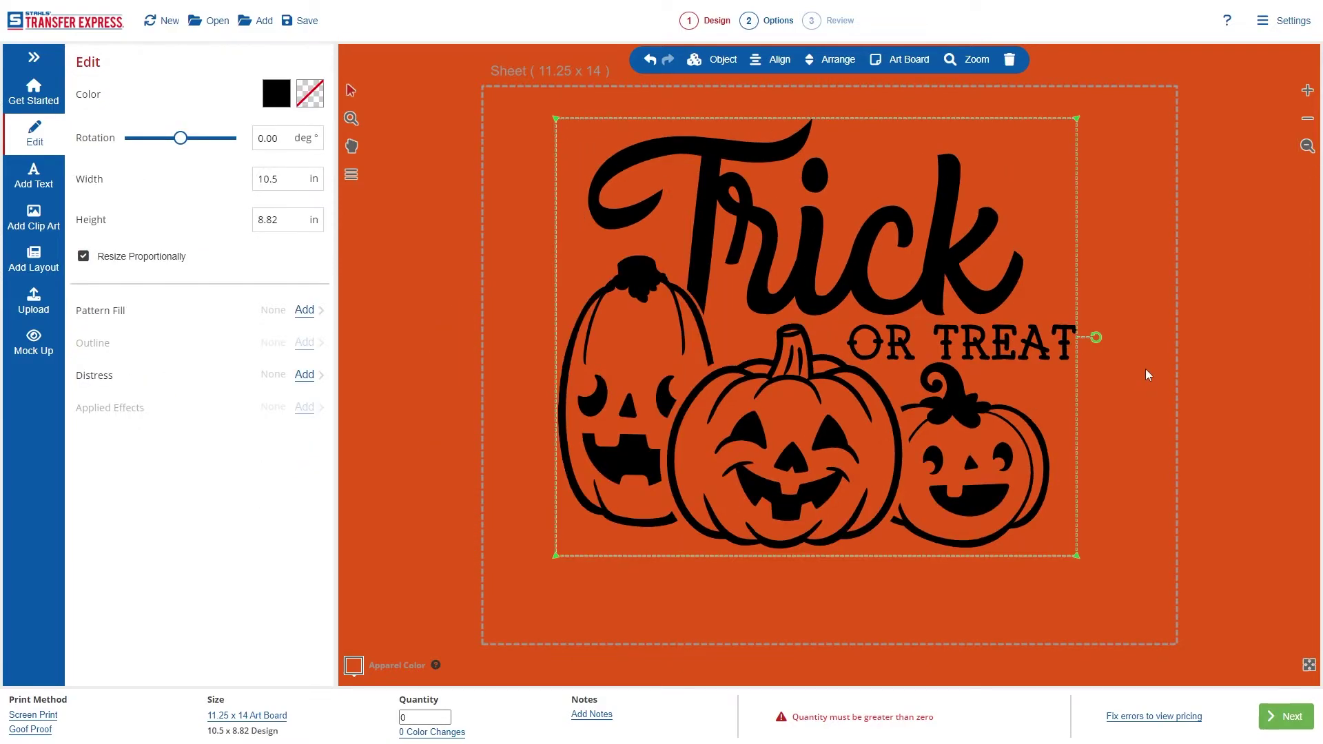
click(1146, 369)
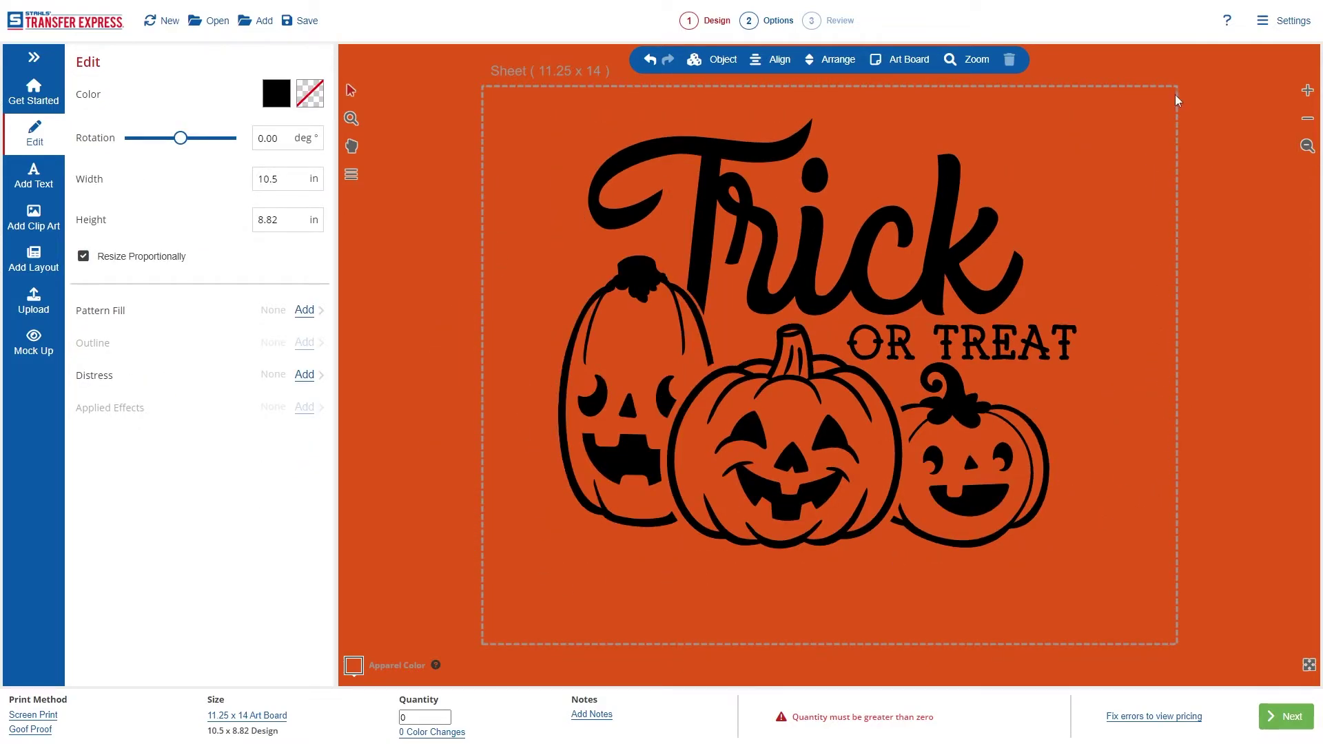
Step: Switch the art board orientation to Portrait and move the grouped design up on the sheet
click(906, 59)
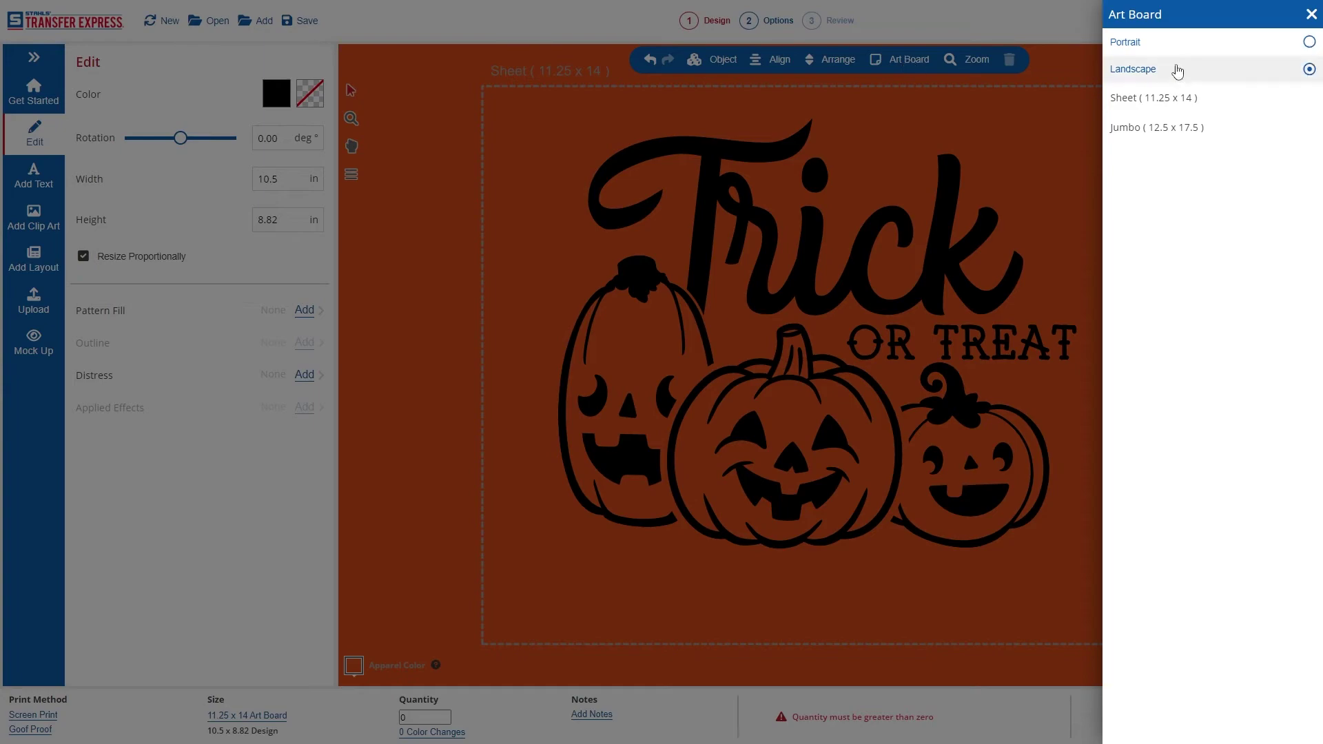
click(1029, 103)
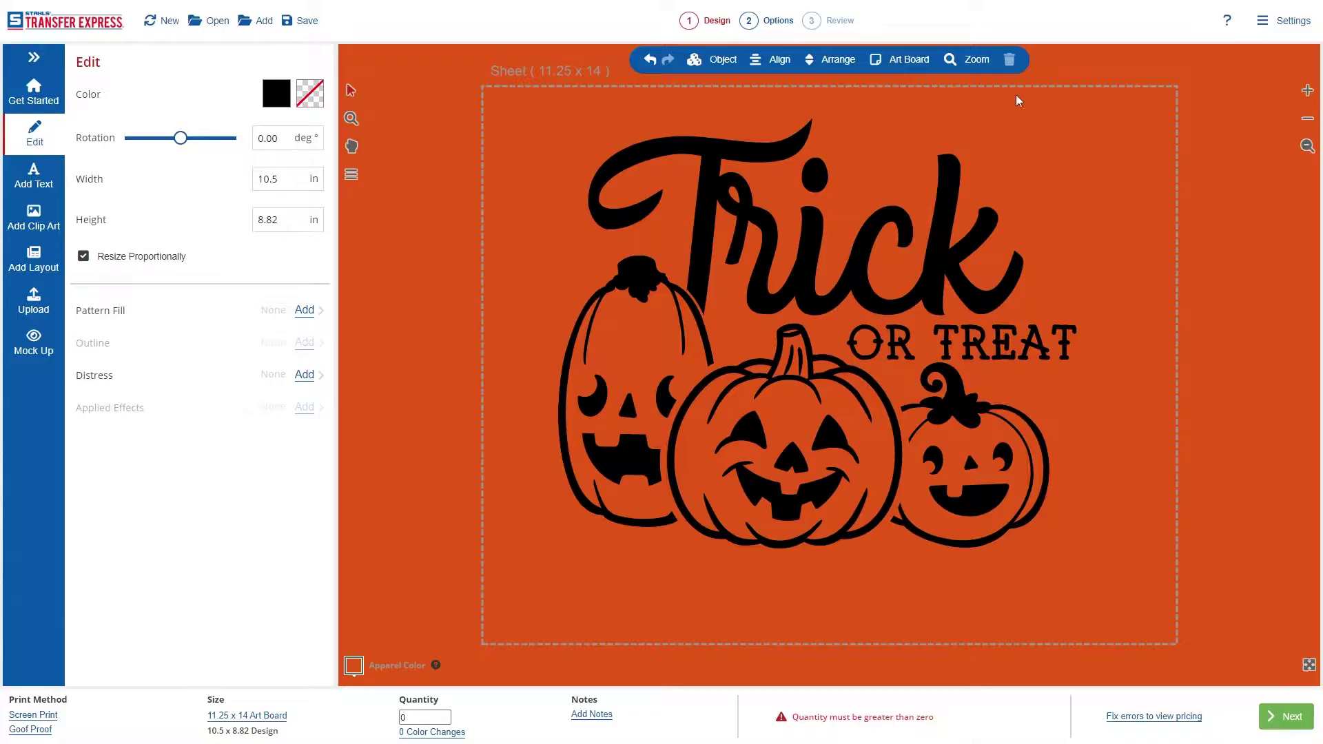
click(903, 60)
click(1308, 42)
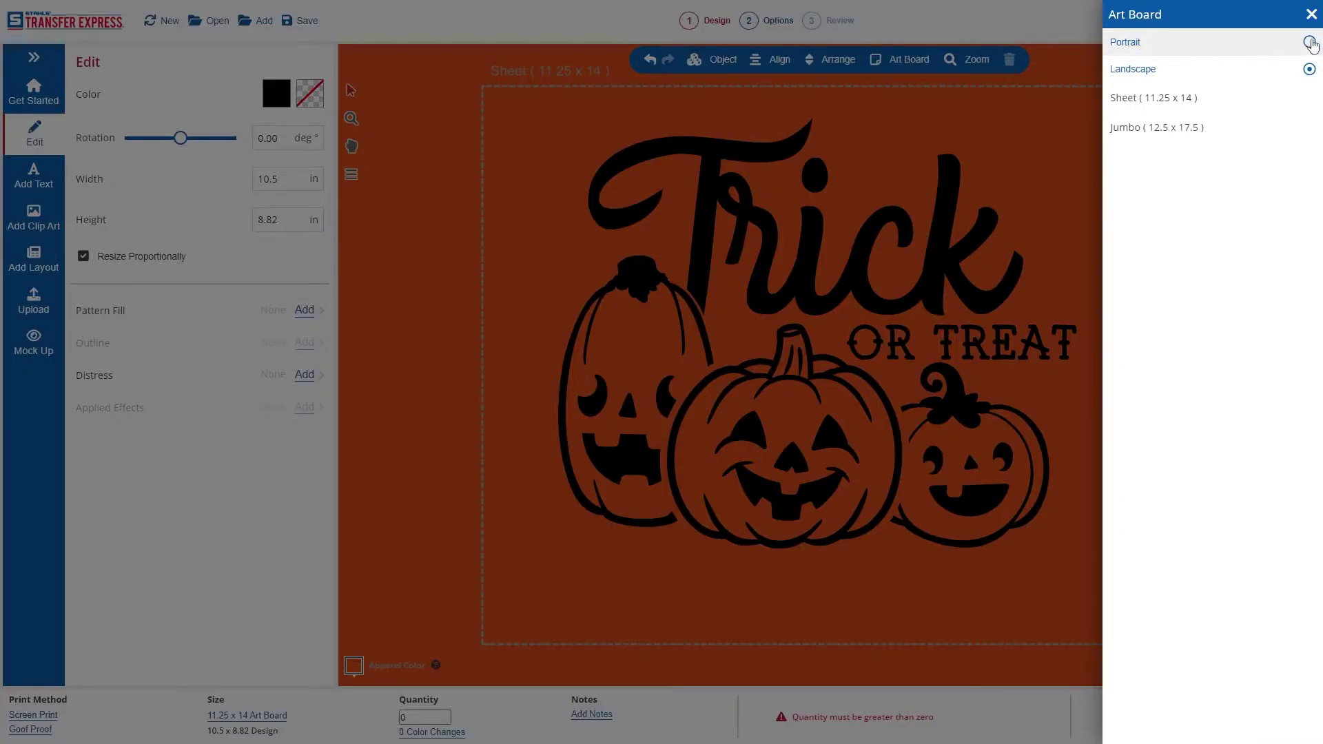
click(1069, 182)
drag(842, 504, 854, 398)
click(1176, 451)
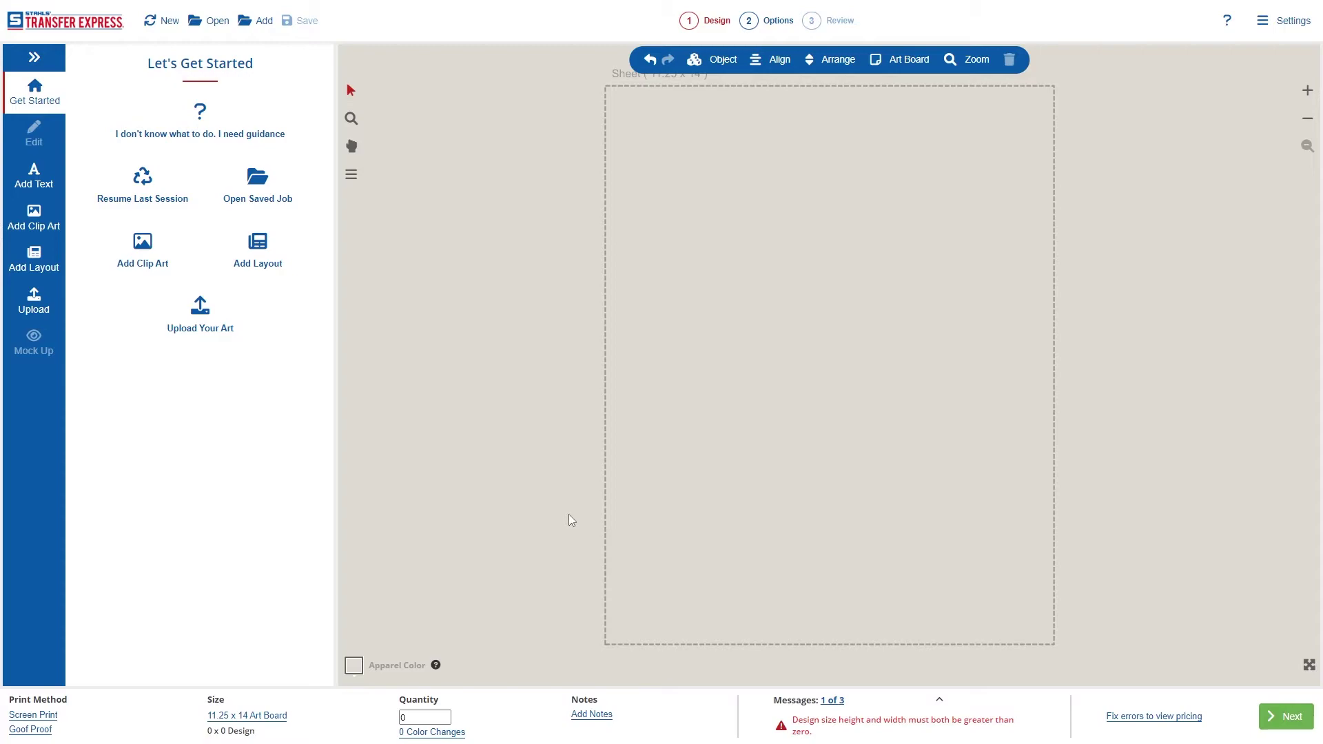
Step: Set the blank design's print method to Full Color with the UltraColor Pro product type
click(46, 717)
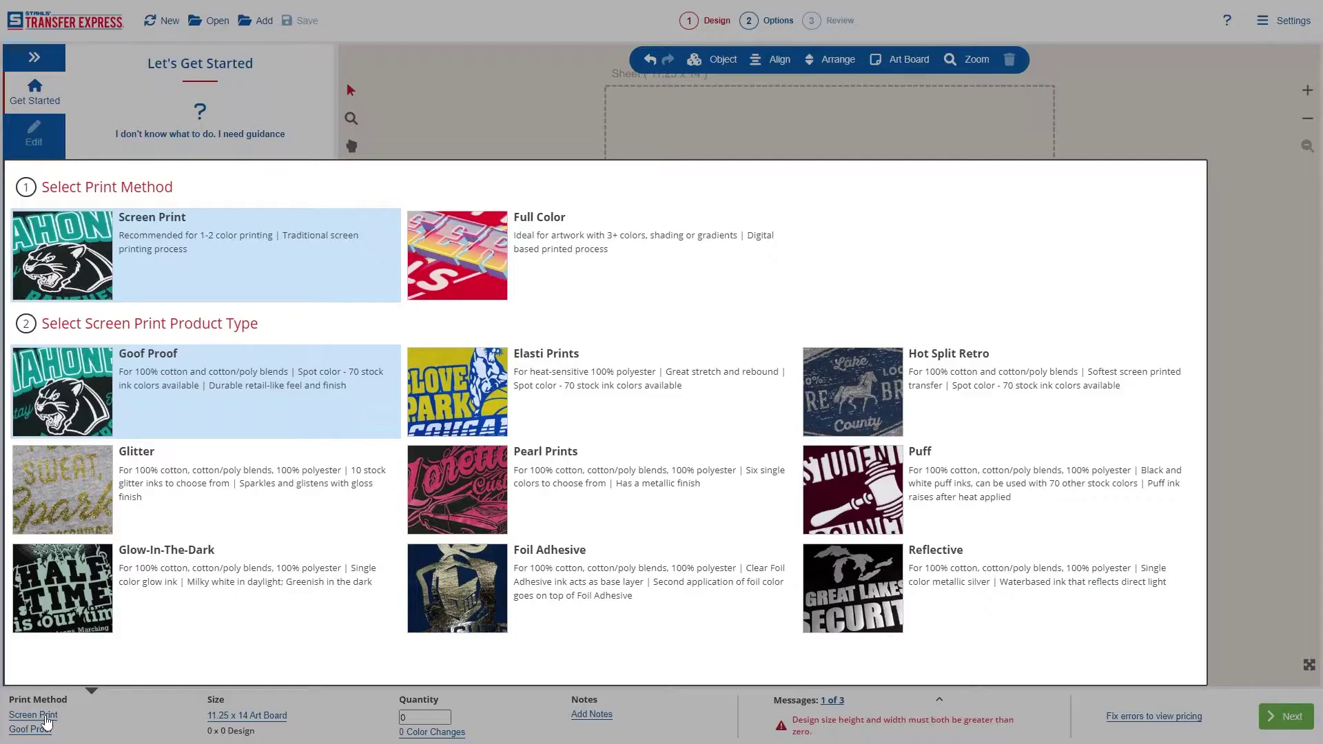
click(579, 245)
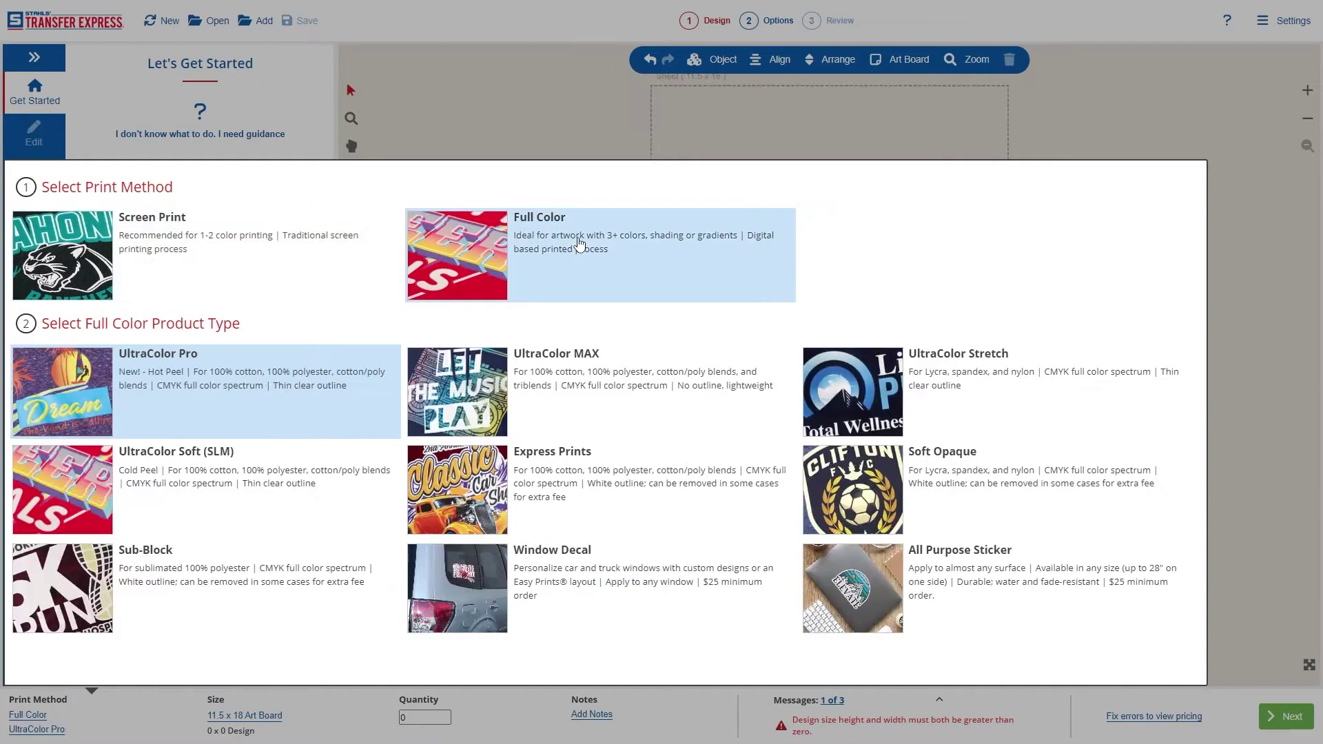
click(250, 389)
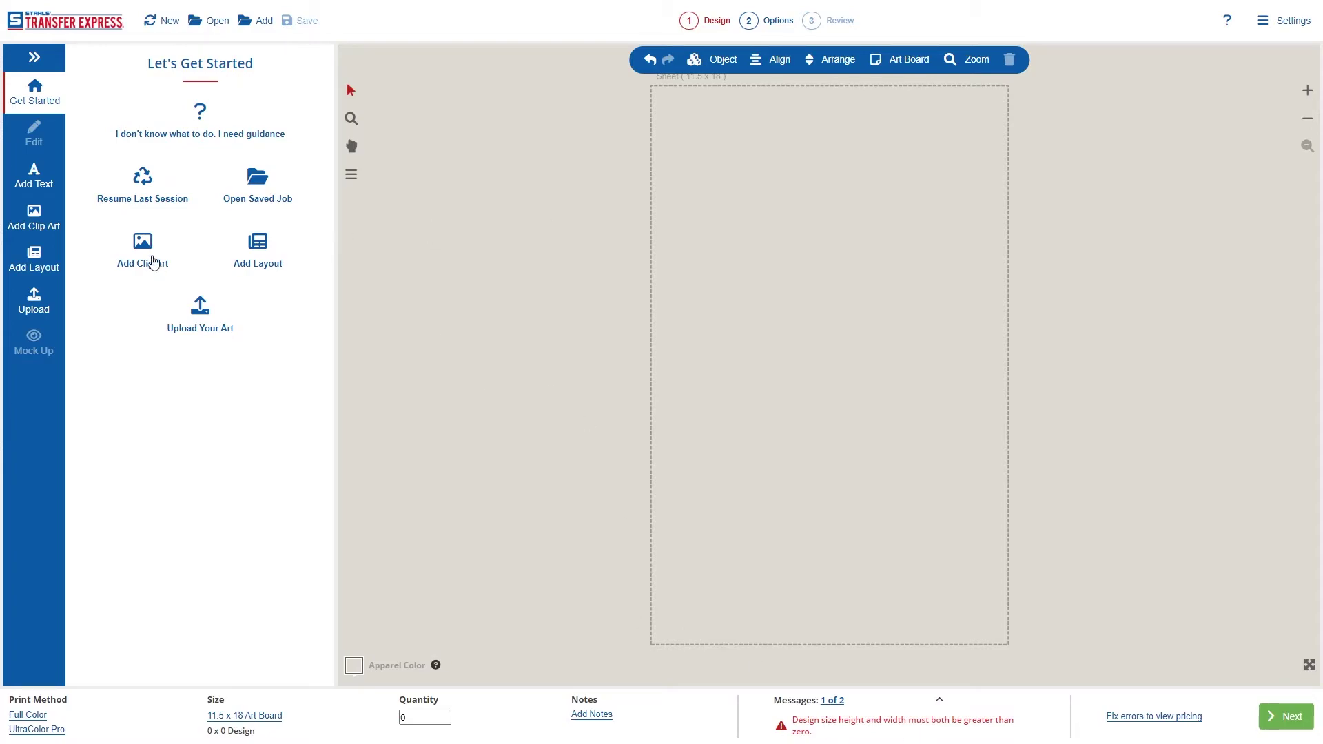
Step: Insert the wavy four-line "COMPTON" layout QAL-647 from the Basic Multi-Use layouts
click(38, 261)
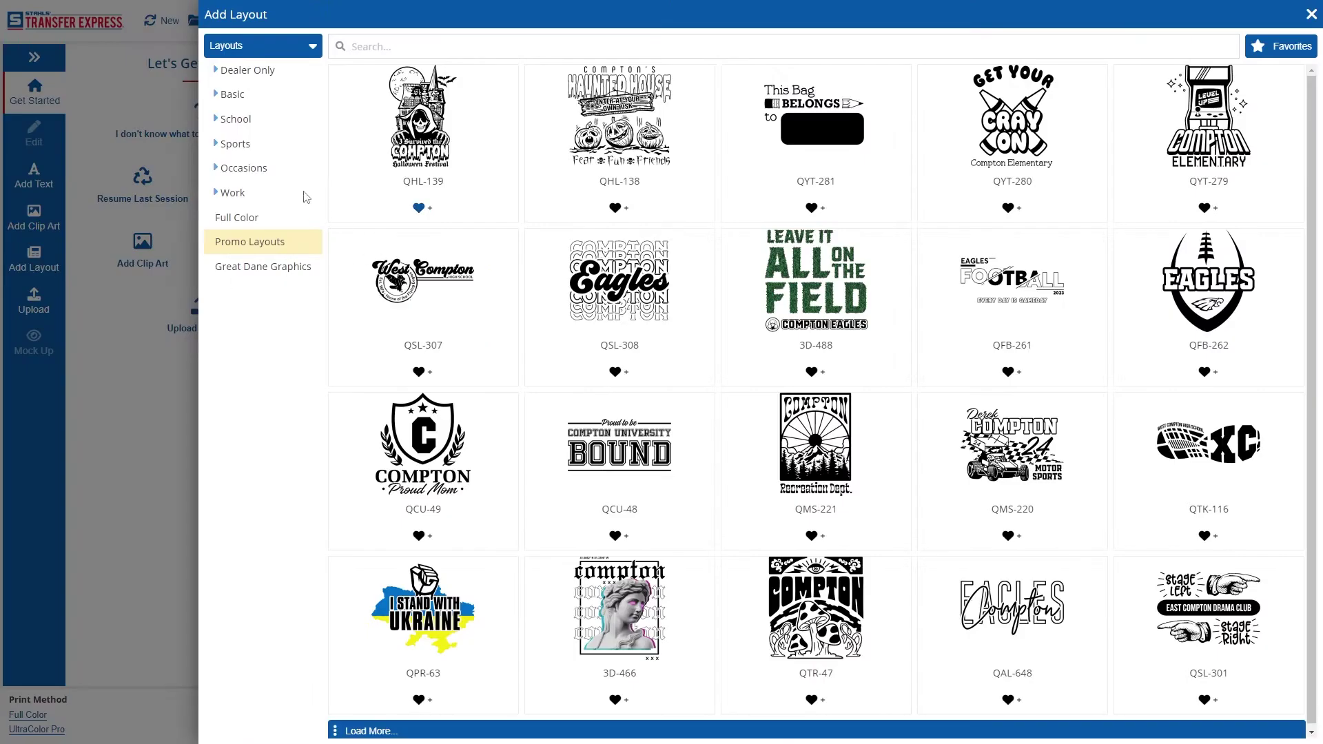
click(232, 94)
click(259, 267)
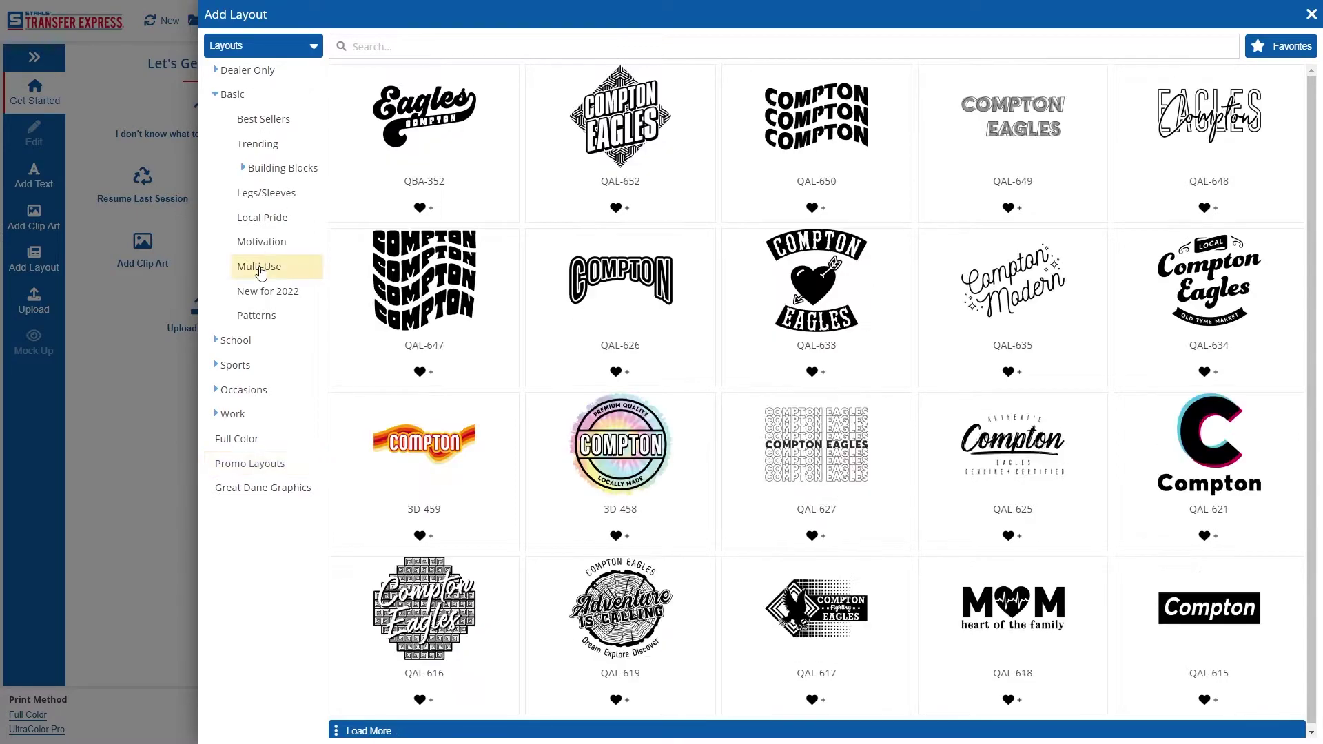
click(425, 270)
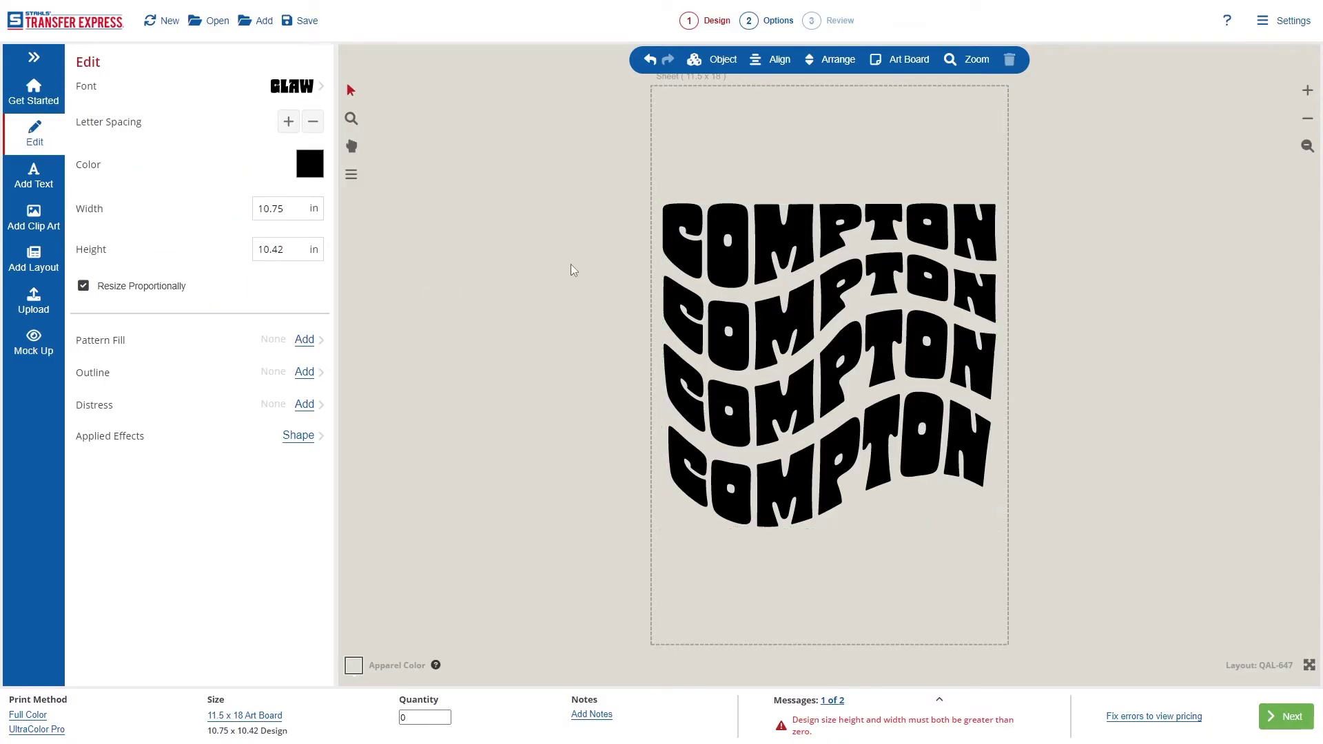
Step: Replace the text of the first and second "COMPTON" lines with "AUTUMN"
double_click(762, 237)
text(AUTUMN)
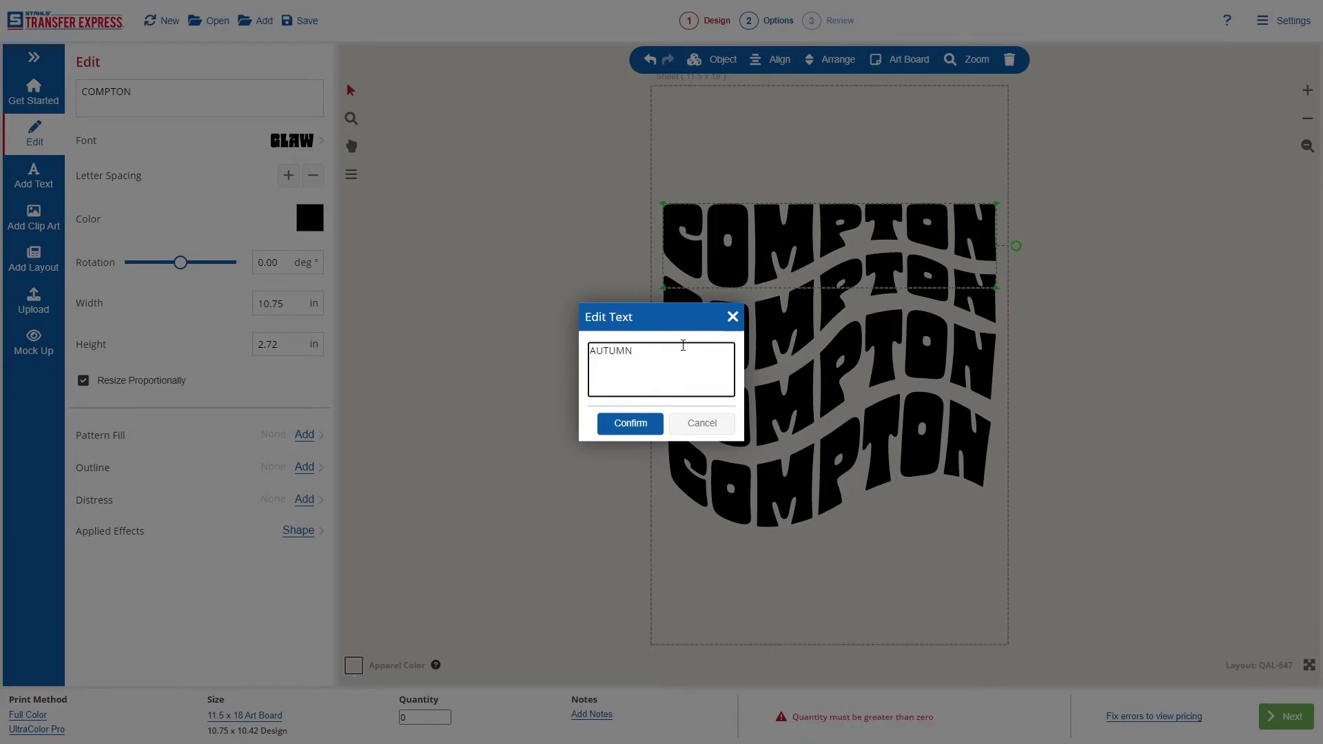
drag(641, 353, 581, 359)
key(ctrl+c)
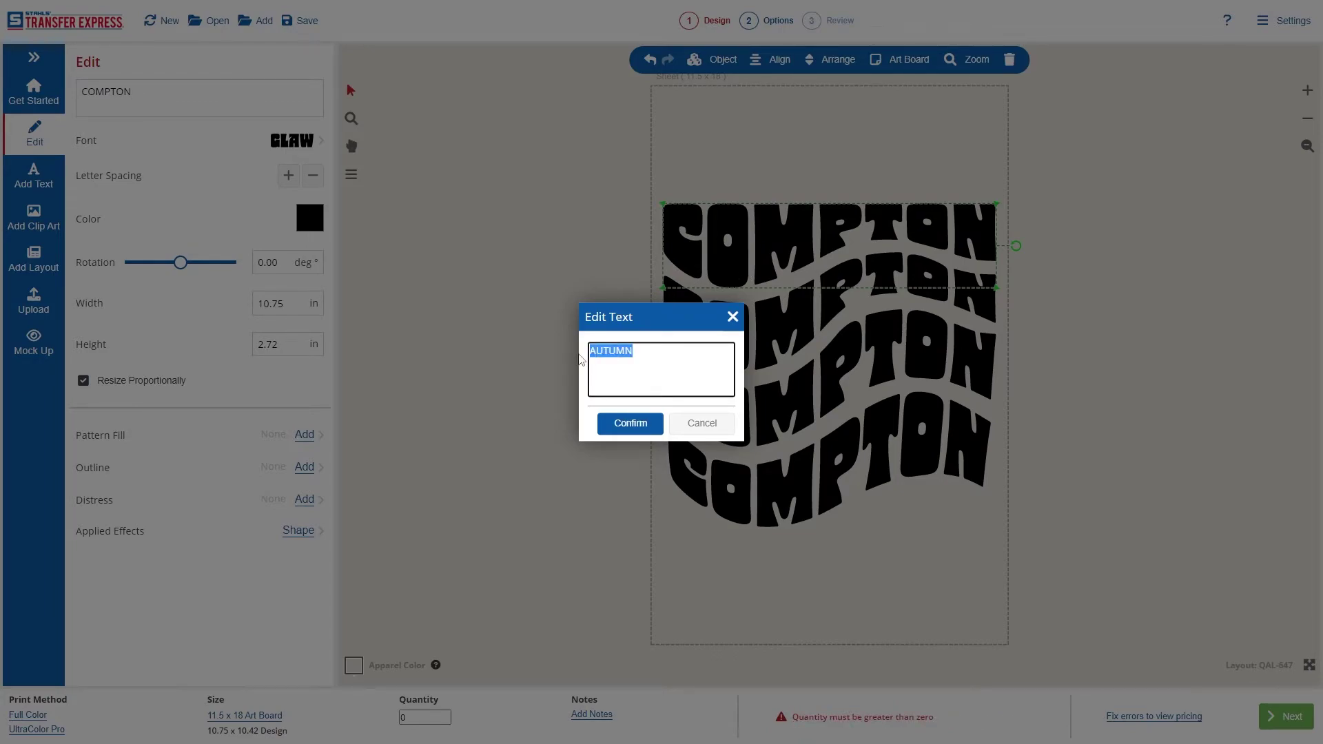
click(630, 423)
double_click(758, 324)
key(ctrl+v)
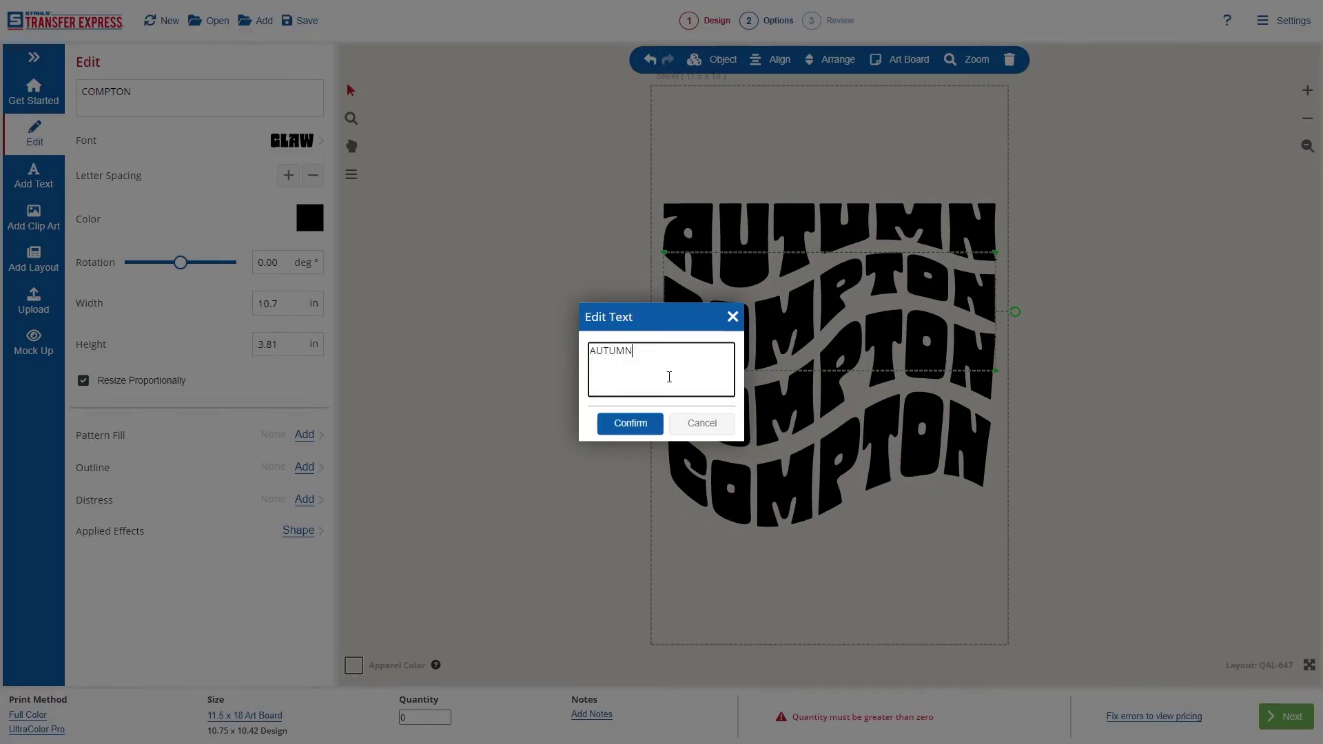
click(631, 423)
Step: Replace the third and fourth "COMPTON" lines with the copied word "AUTUMN"
double_click(690, 379)
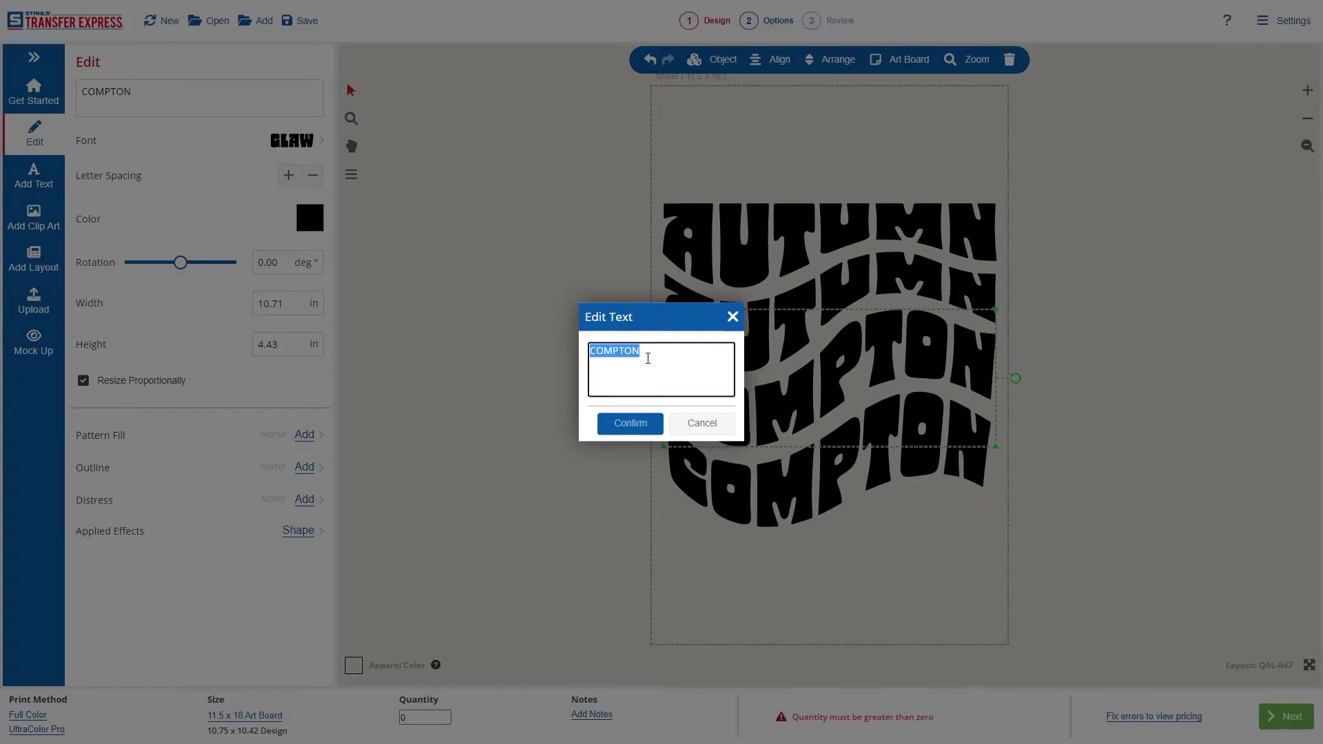
key(ctrl+v)
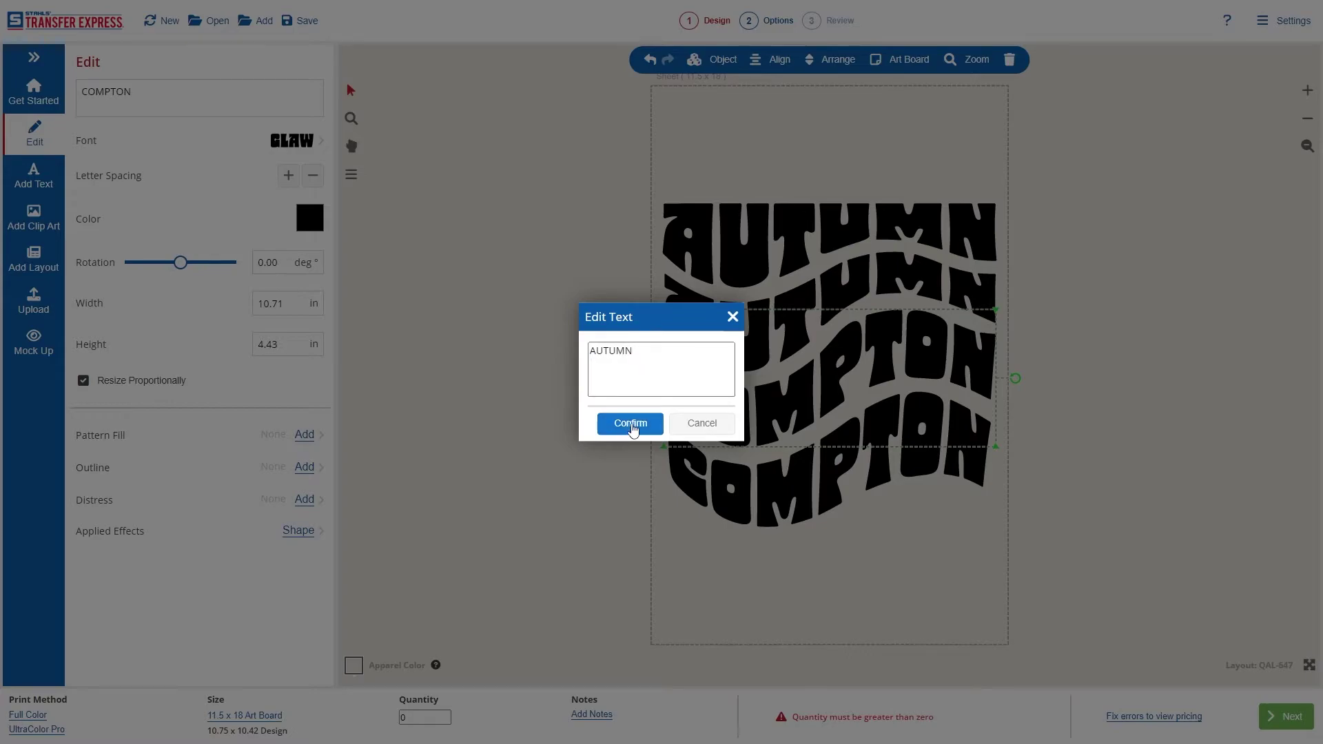
click(631, 423)
double_click(731, 480)
key(ctrl+v)
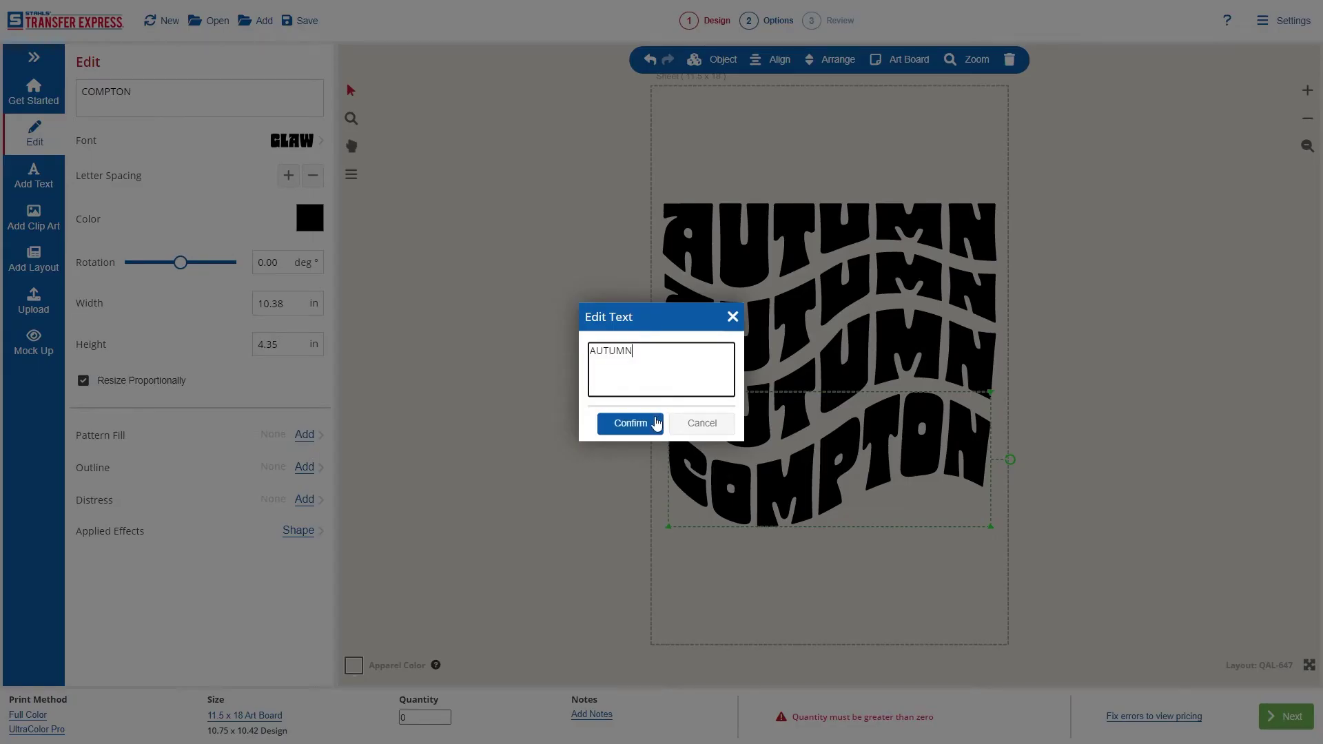
click(638, 423)
click(591, 453)
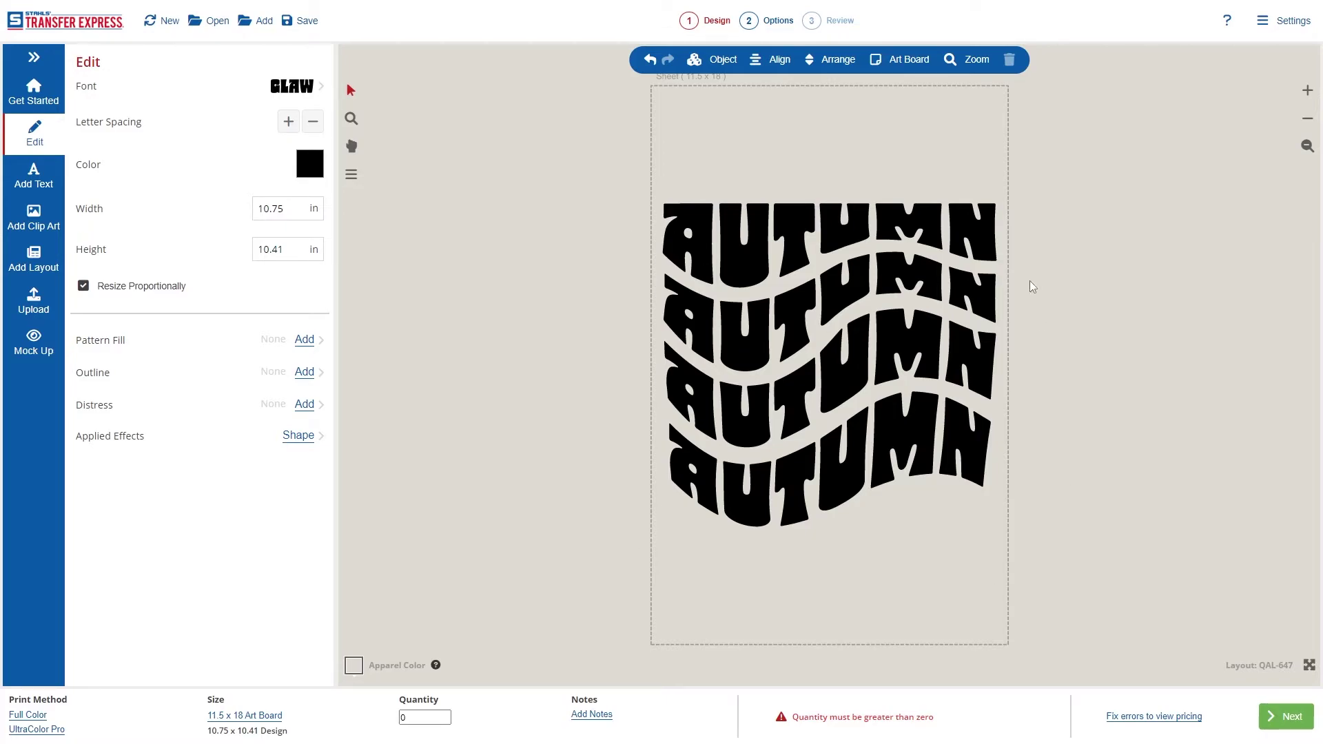
Step: Try Black as the apparel color behind the lettering, and set it back to Cement
click(354, 666)
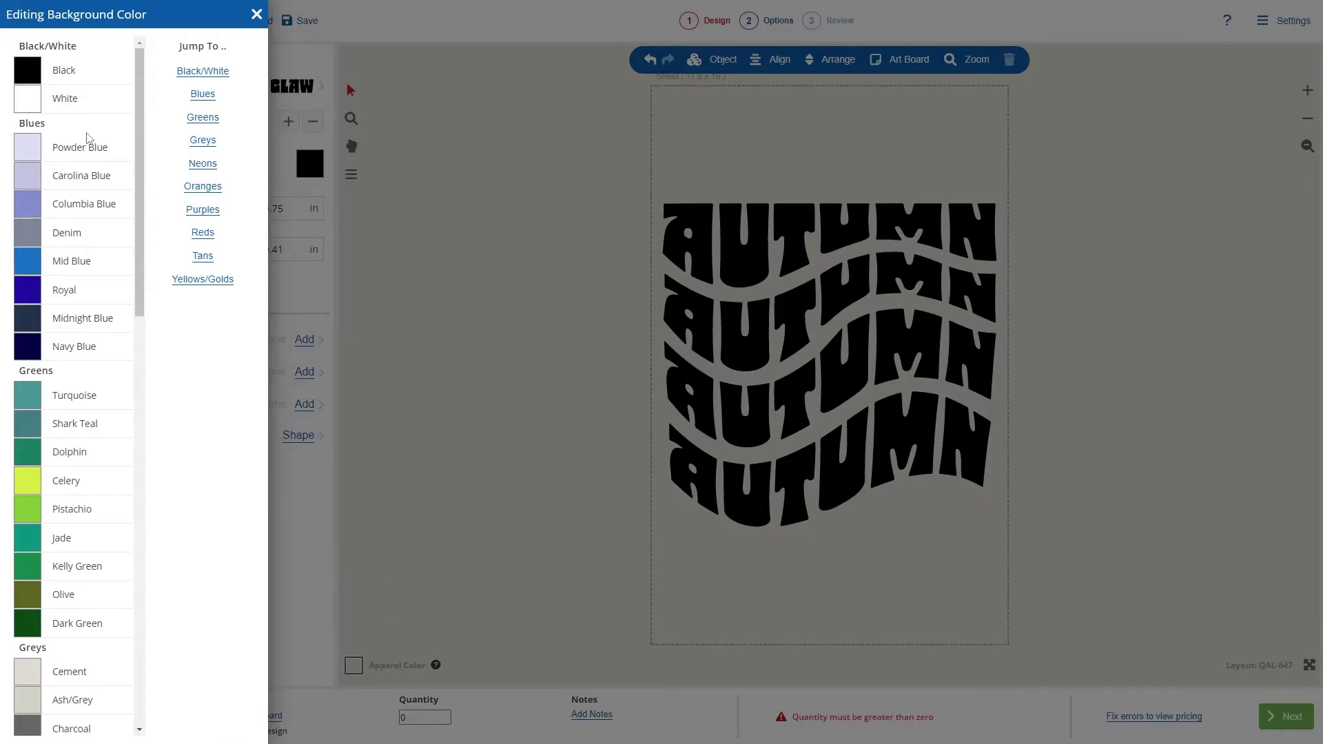
click(75, 81)
click(545, 248)
click(857, 227)
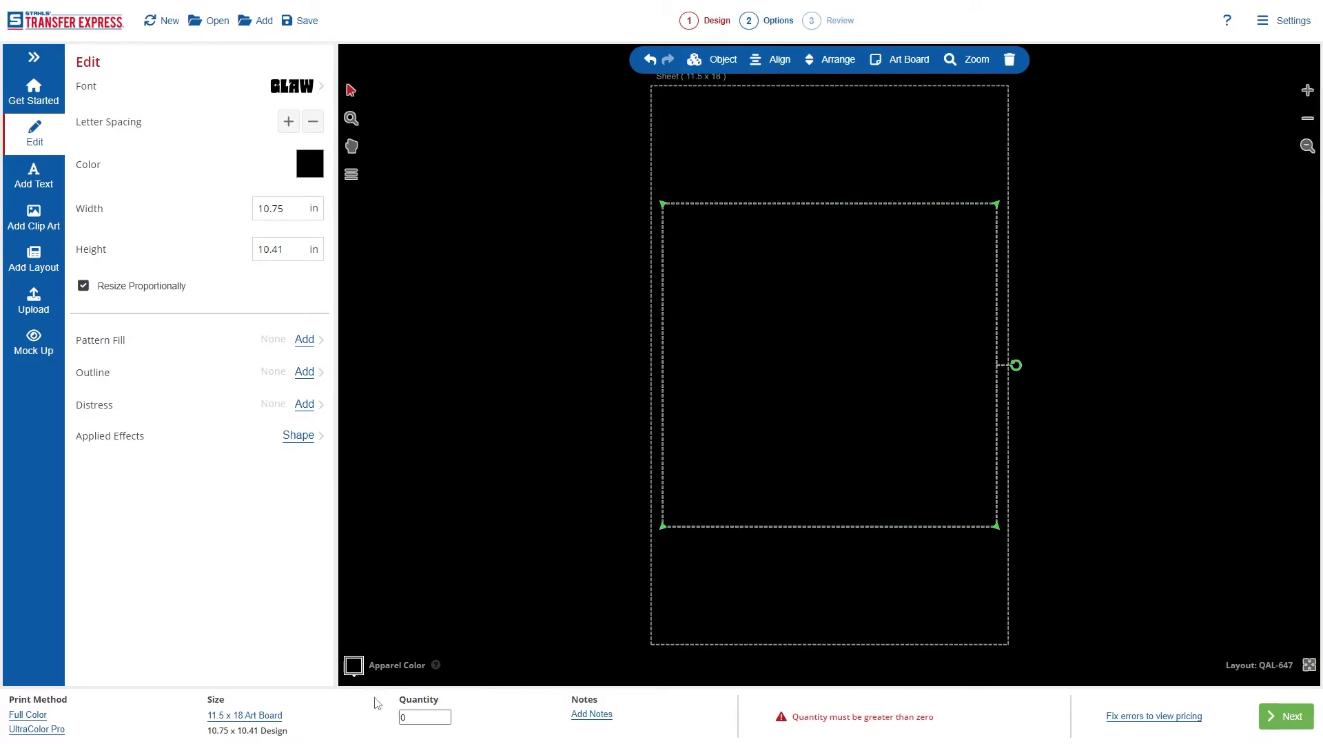
click(354, 666)
click(84, 673)
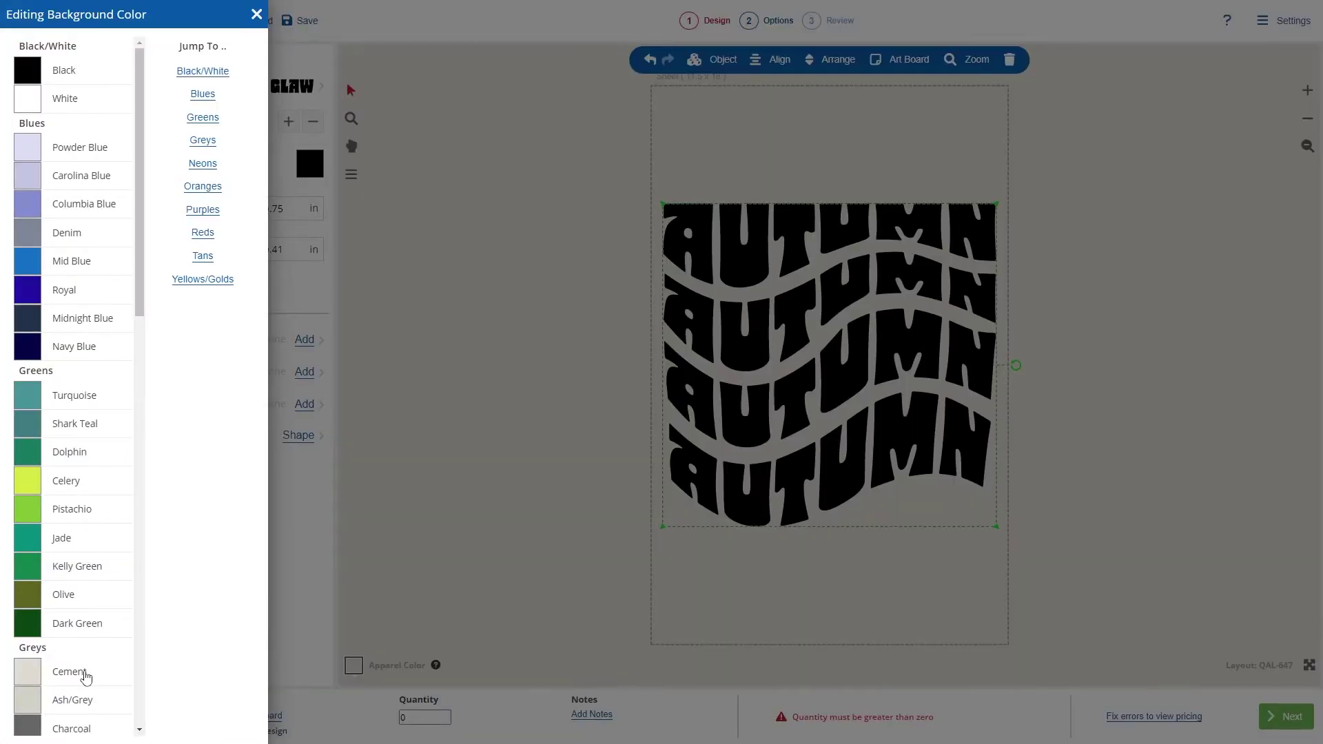
click(546, 376)
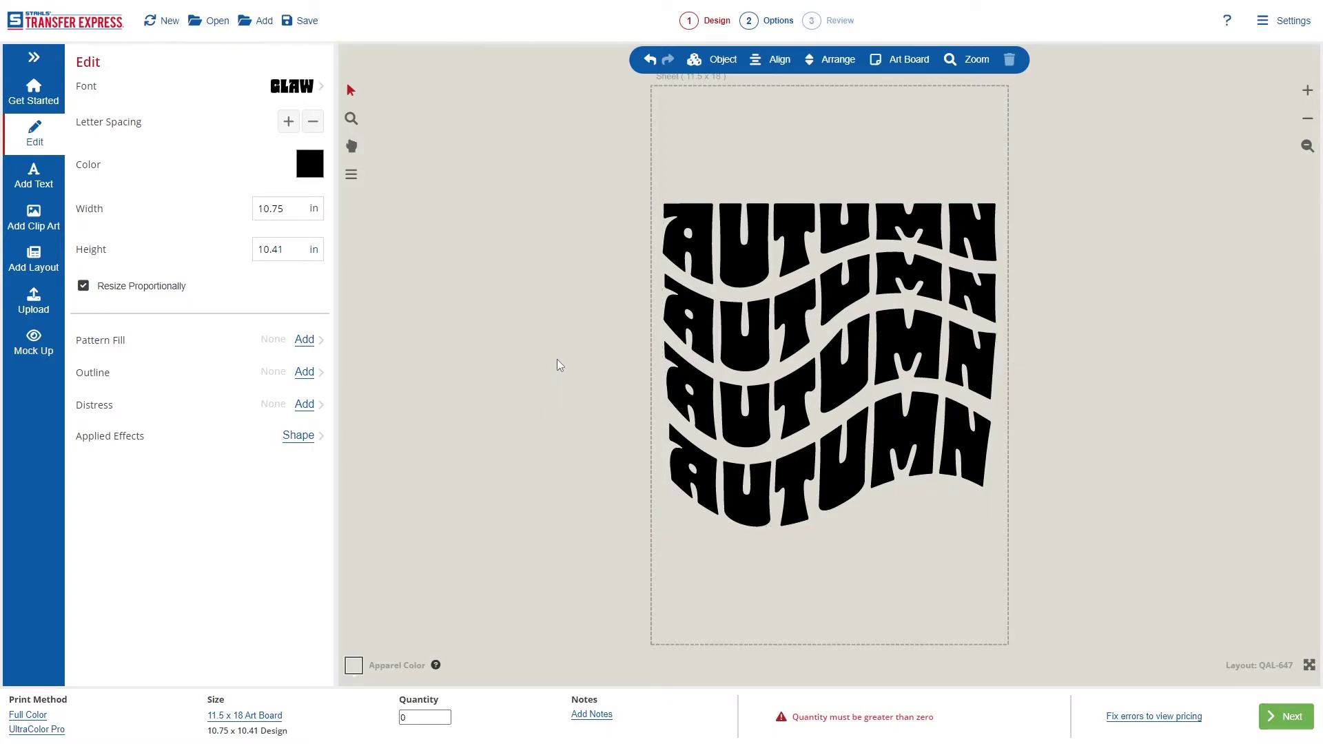
Step: Recolor the first and fourth "AUTUMN" lines together to Orange
click(706, 241)
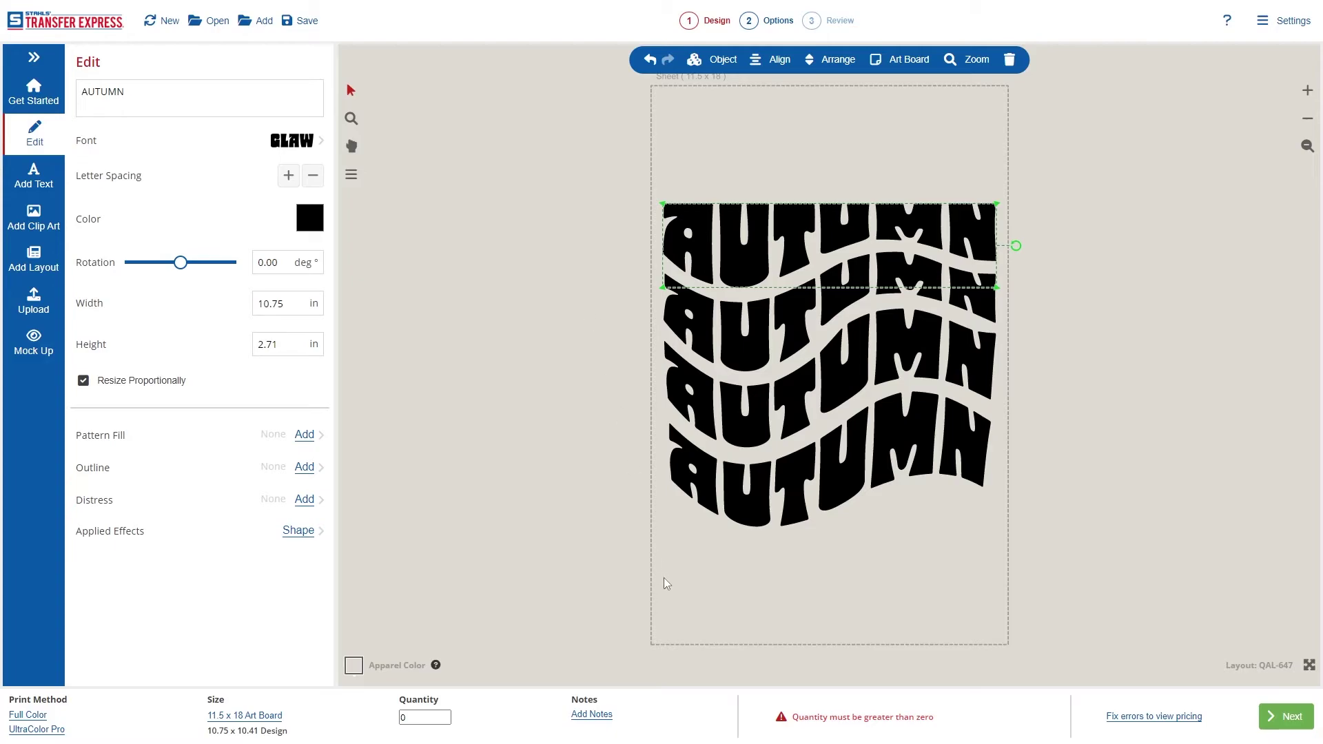
click(796, 490)
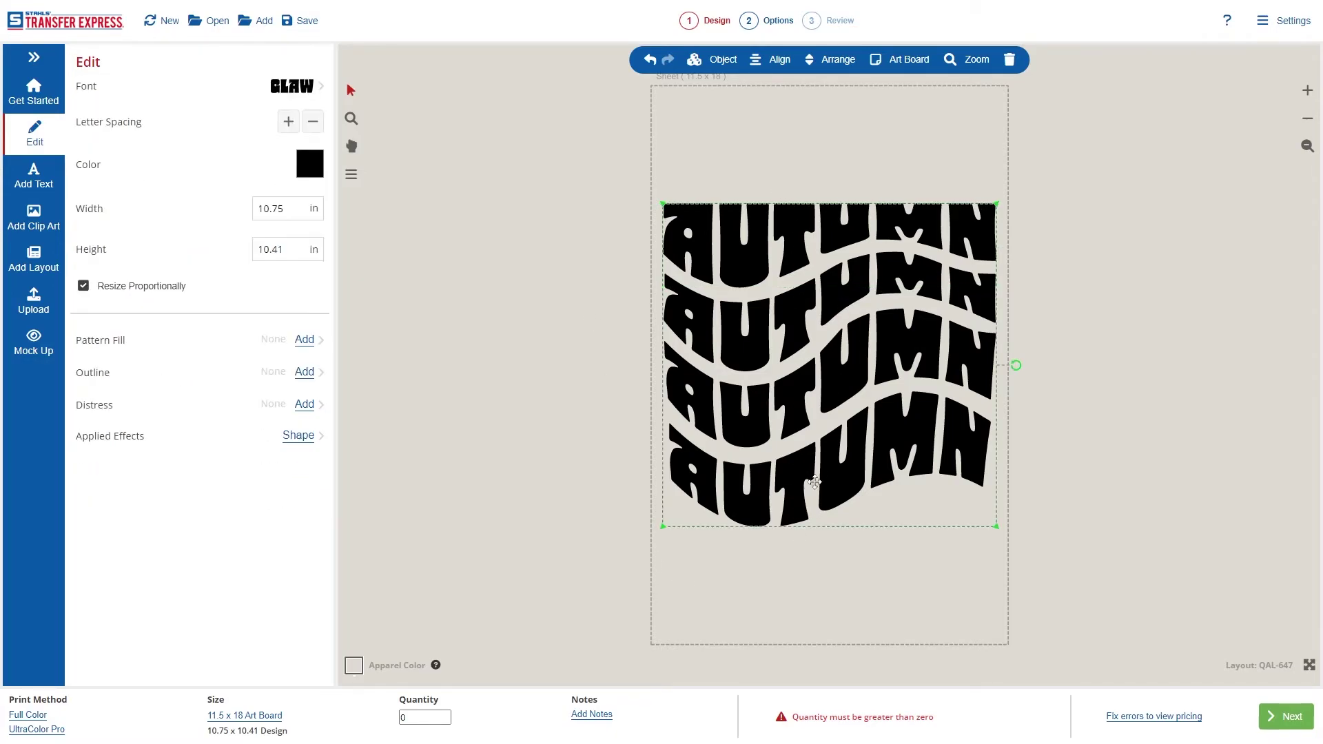
click(311, 166)
scroll(147, 449, down, 14)
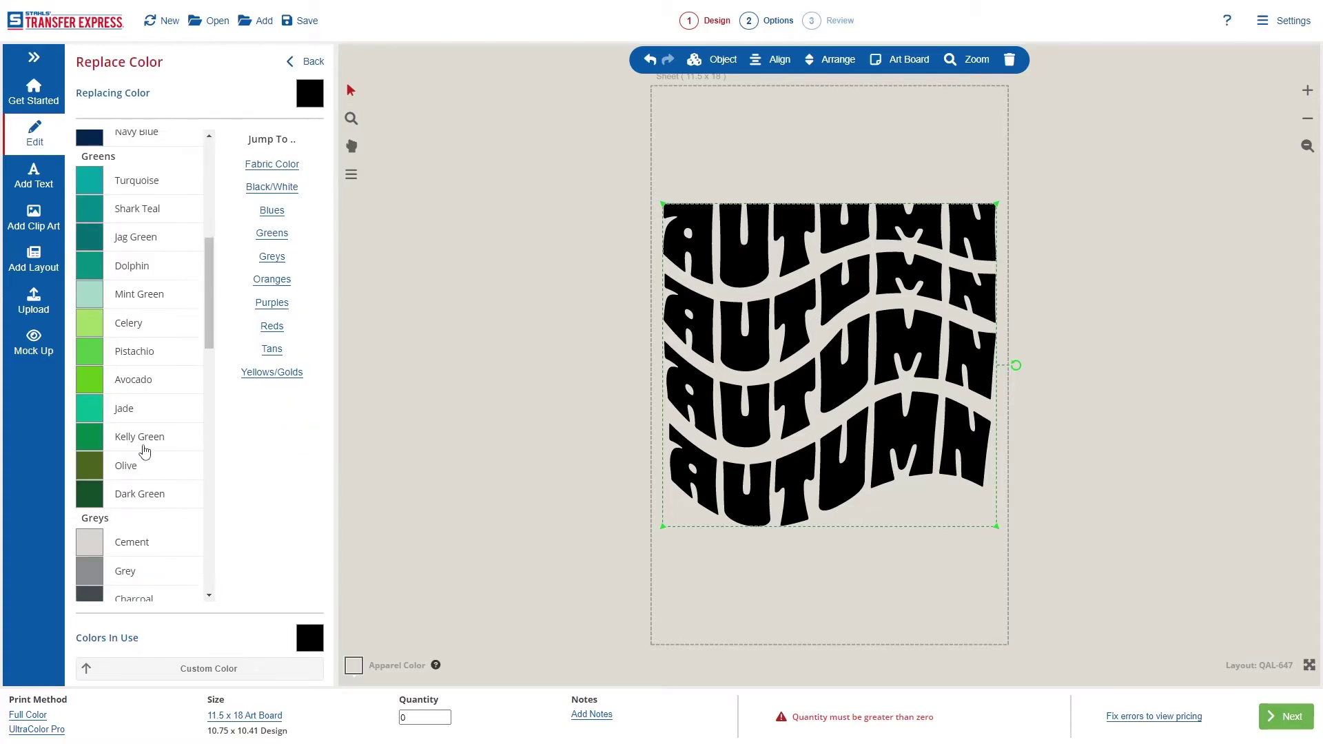
scroll(144, 452, up, 4)
scroll(144, 451, up, 2)
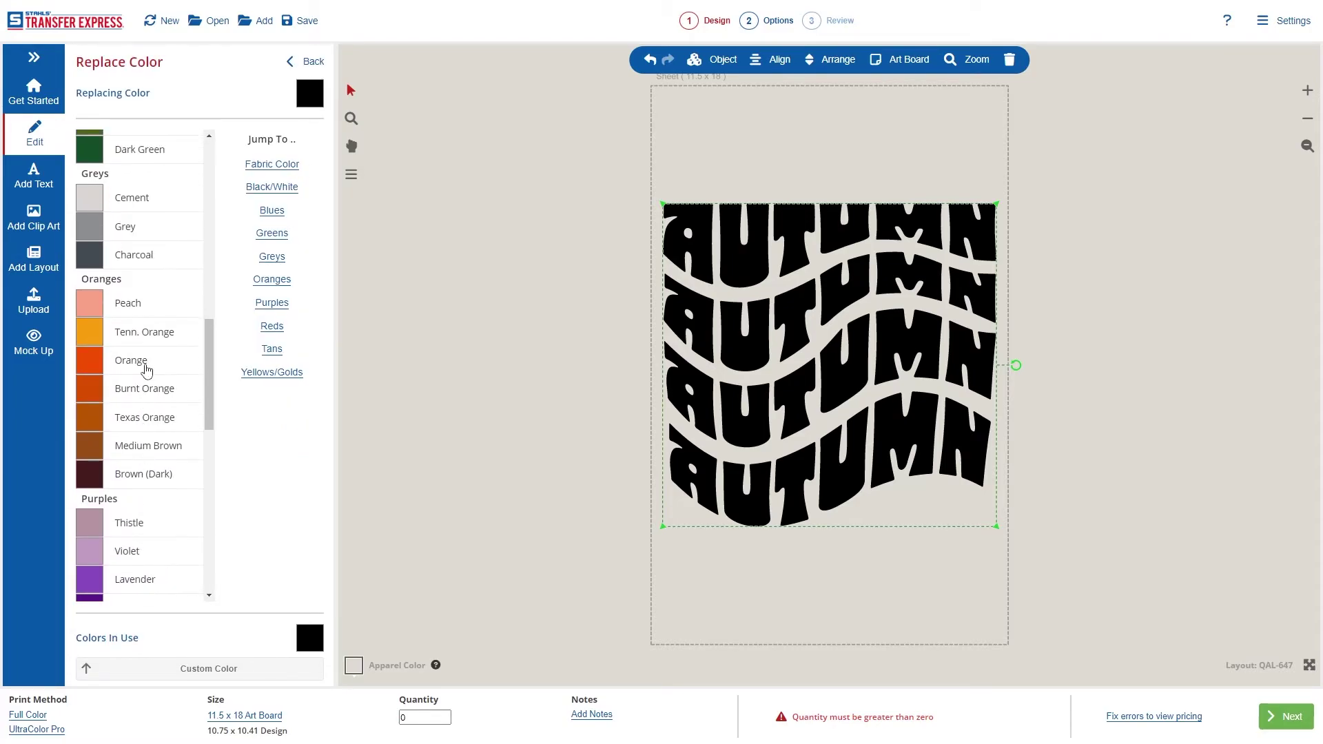
click(138, 364)
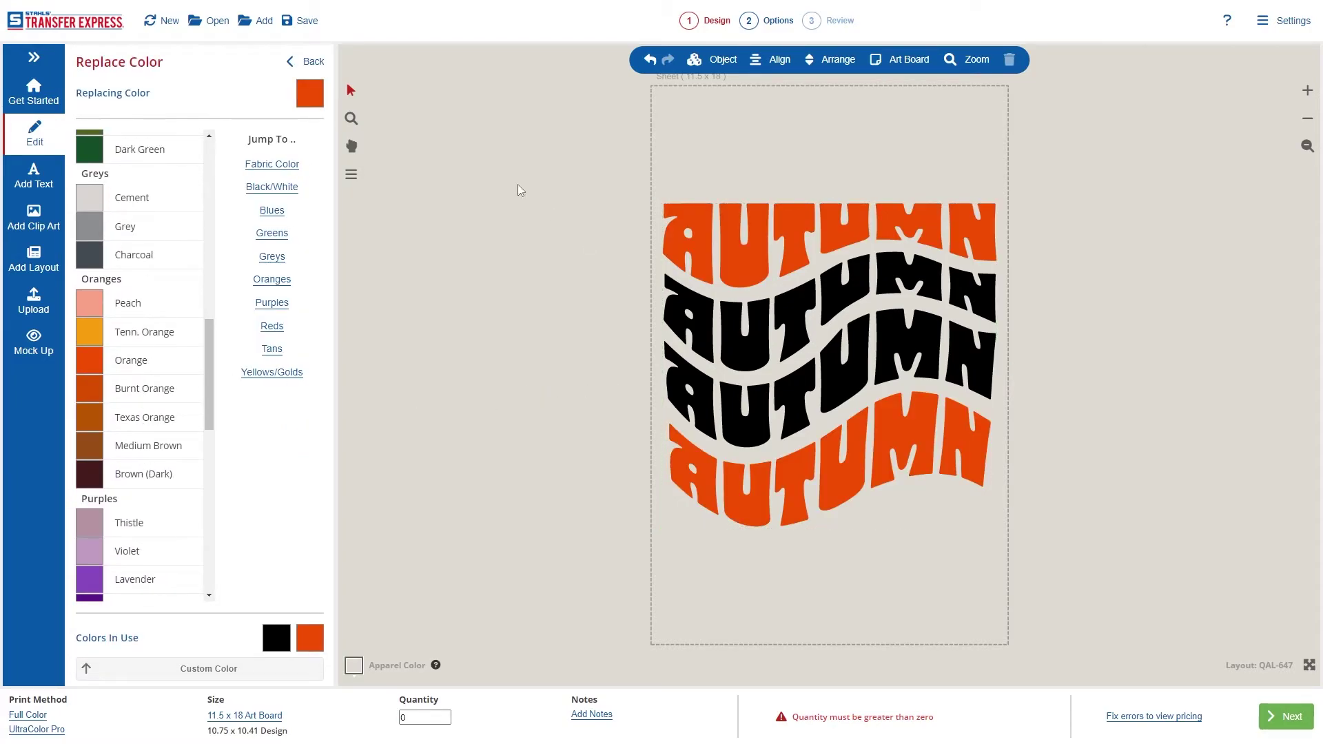
click(303, 61)
Step: Recolor the second "AUTUMN" line to Maize
click(725, 337)
click(310, 221)
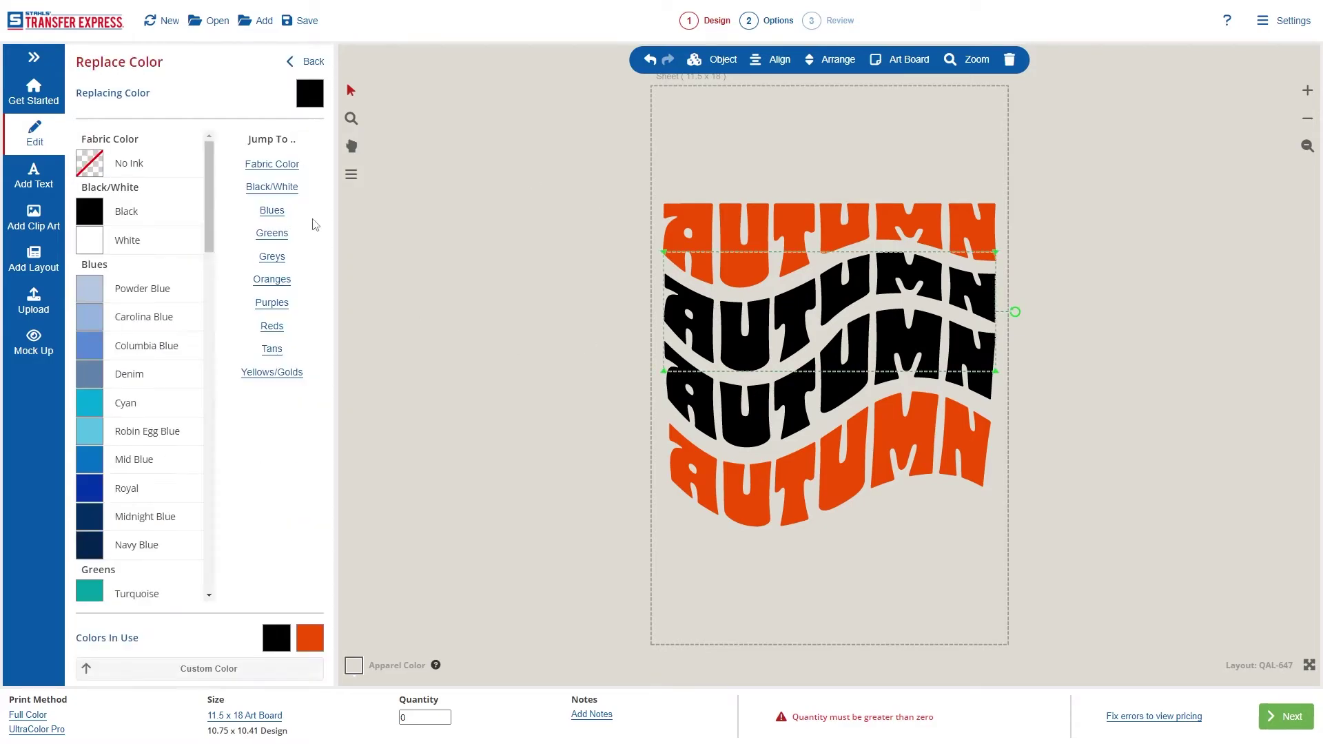
scroll(169, 350, down, 10)
scroll(167, 356, down, 5)
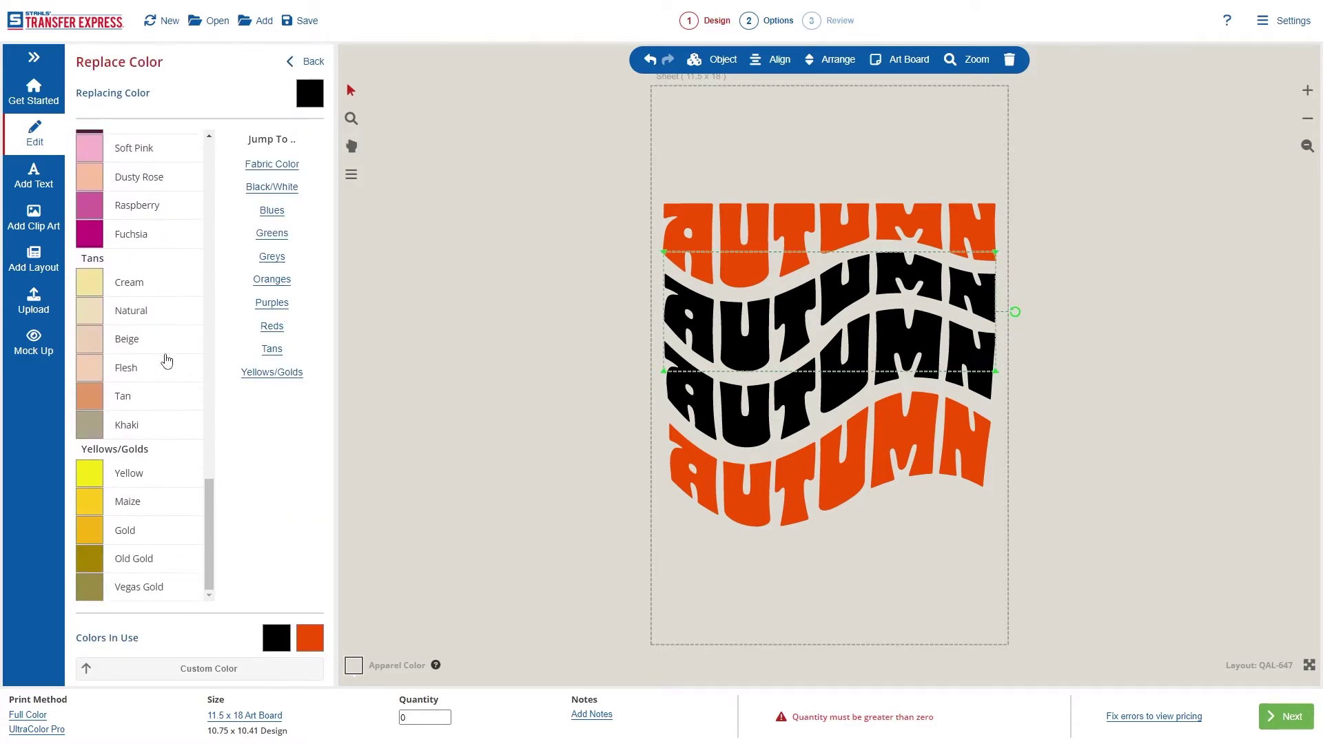
click(144, 510)
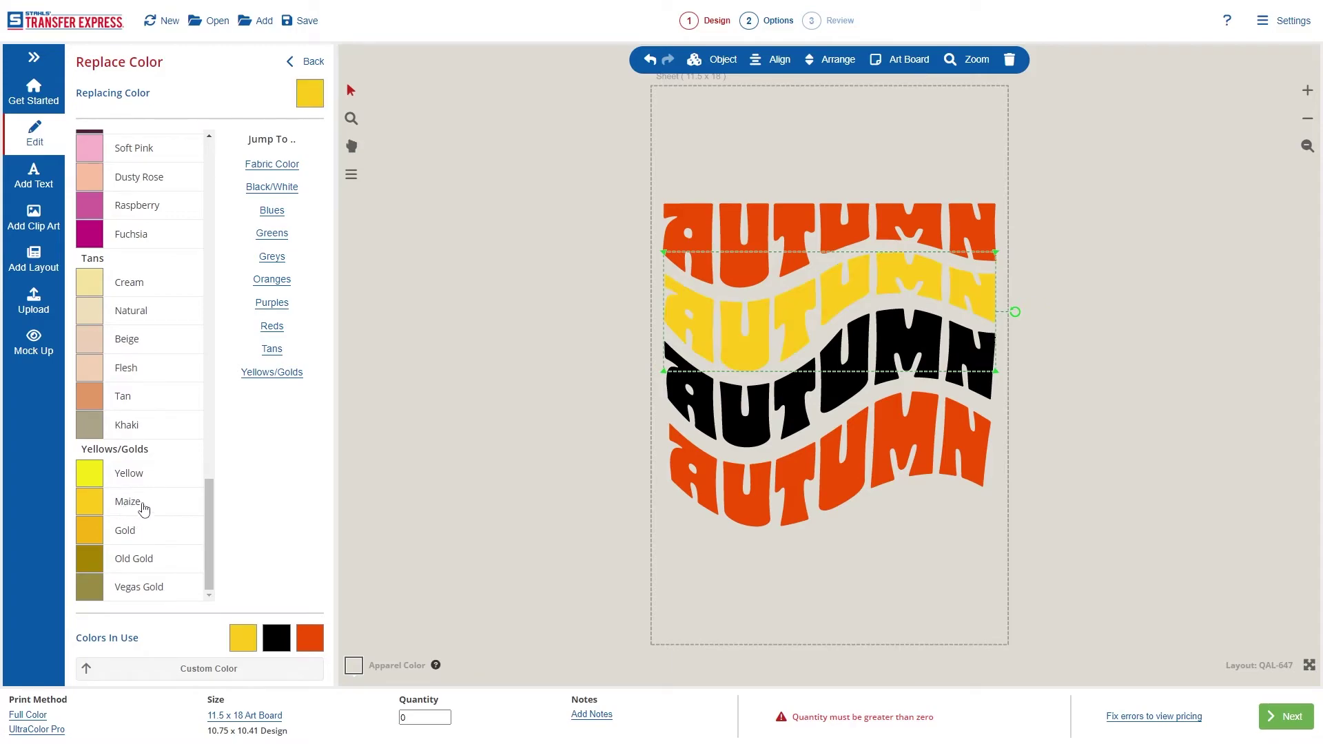
click(580, 453)
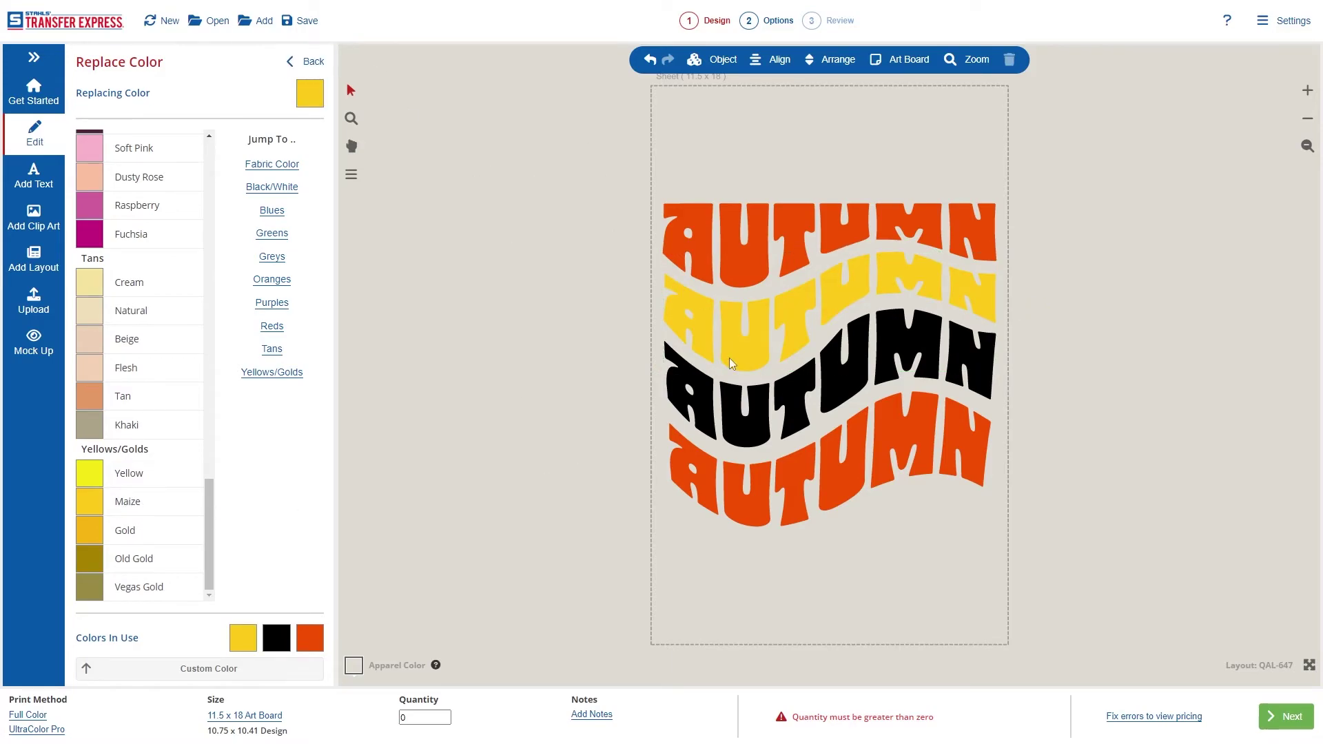
click(303, 60)
Step: Recolor the third "AUTUMN" line to Shark Teal and select the whole lettering design
click(738, 399)
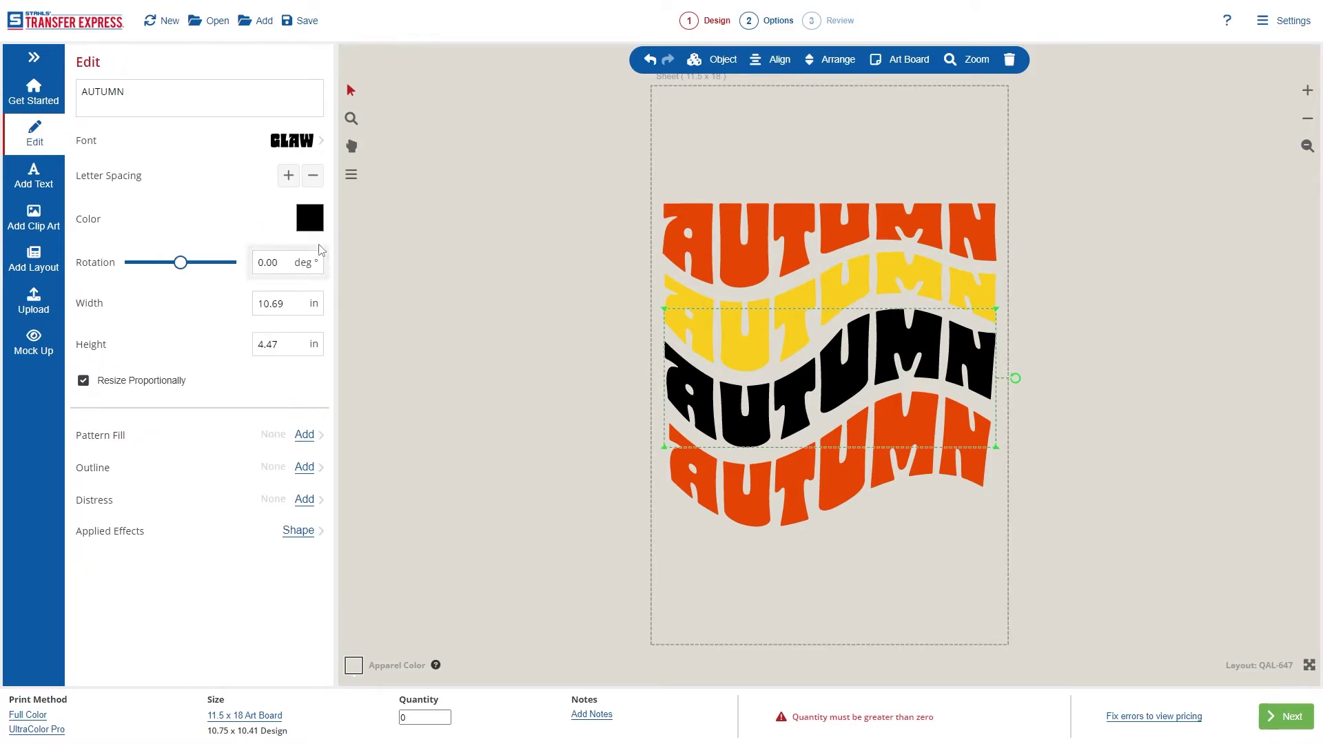
click(308, 222)
scroll(165, 384, down, 4)
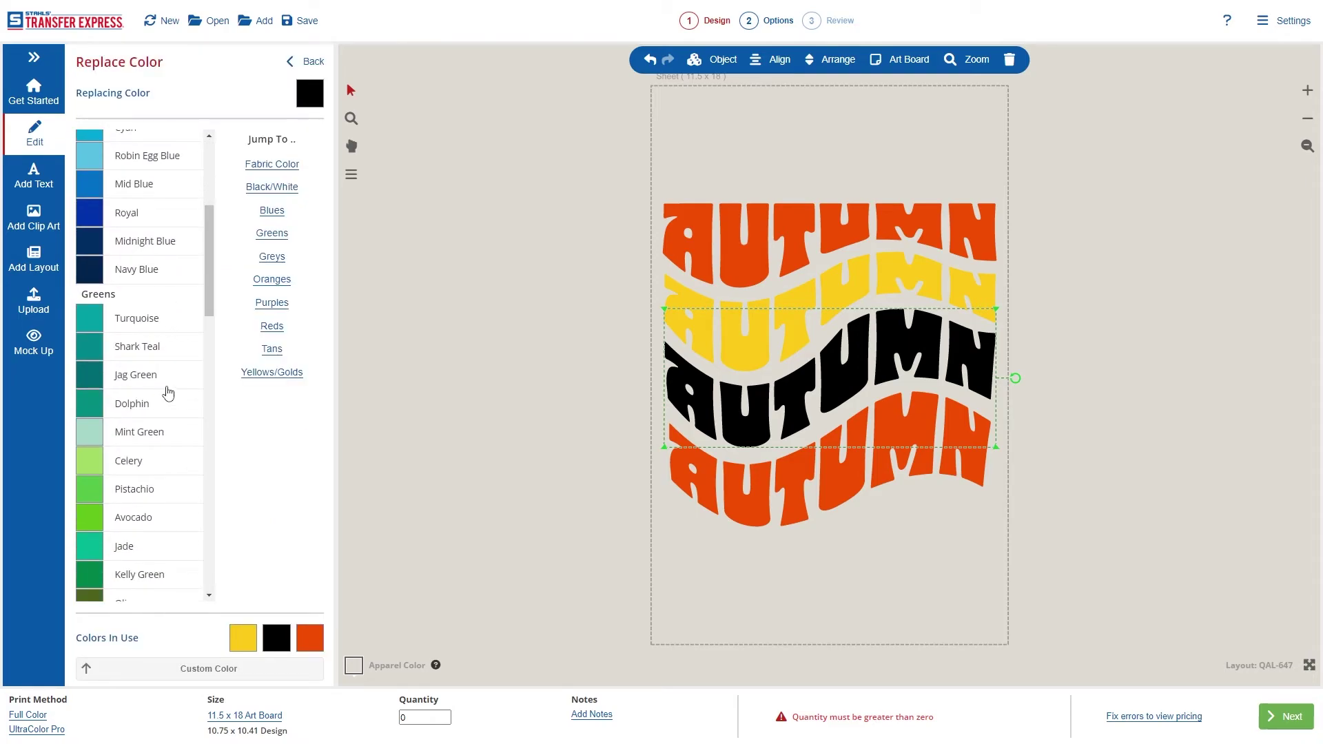
click(141, 347)
click(312, 62)
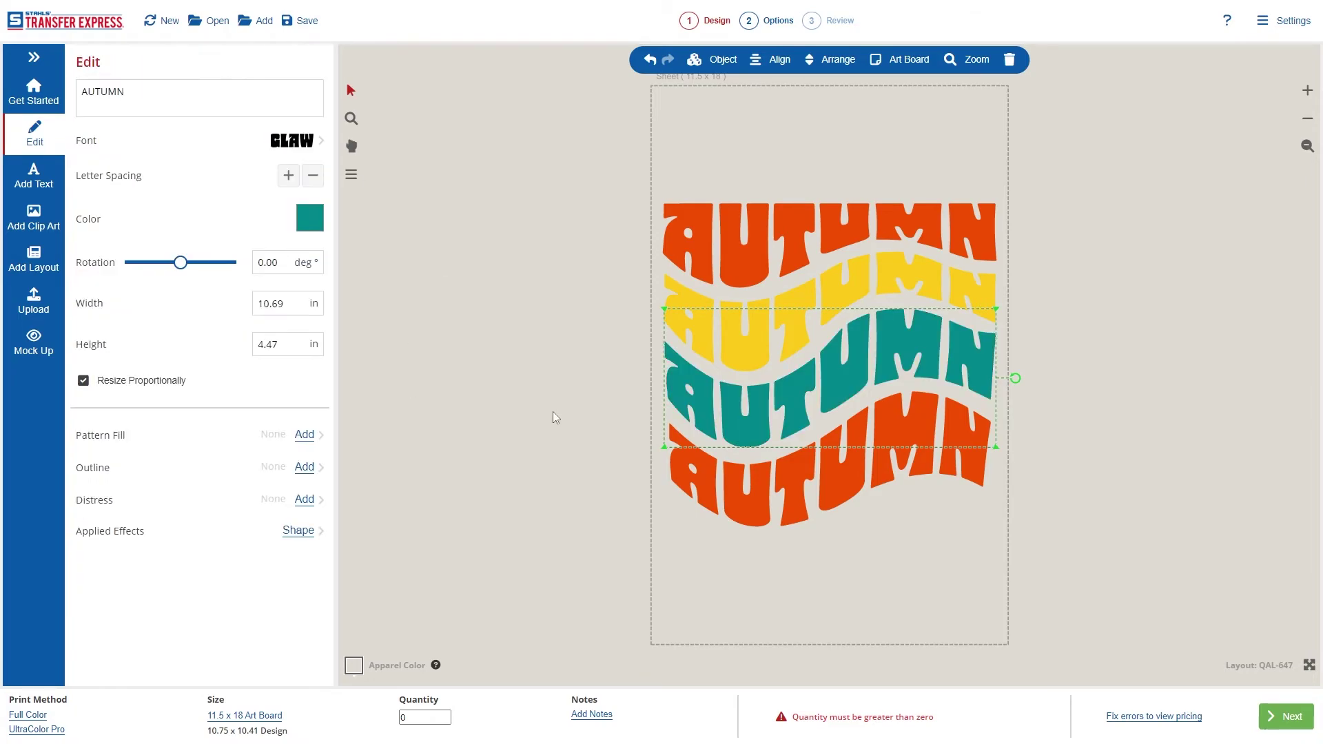
click(571, 412)
drag(1082, 578, 1098, 584)
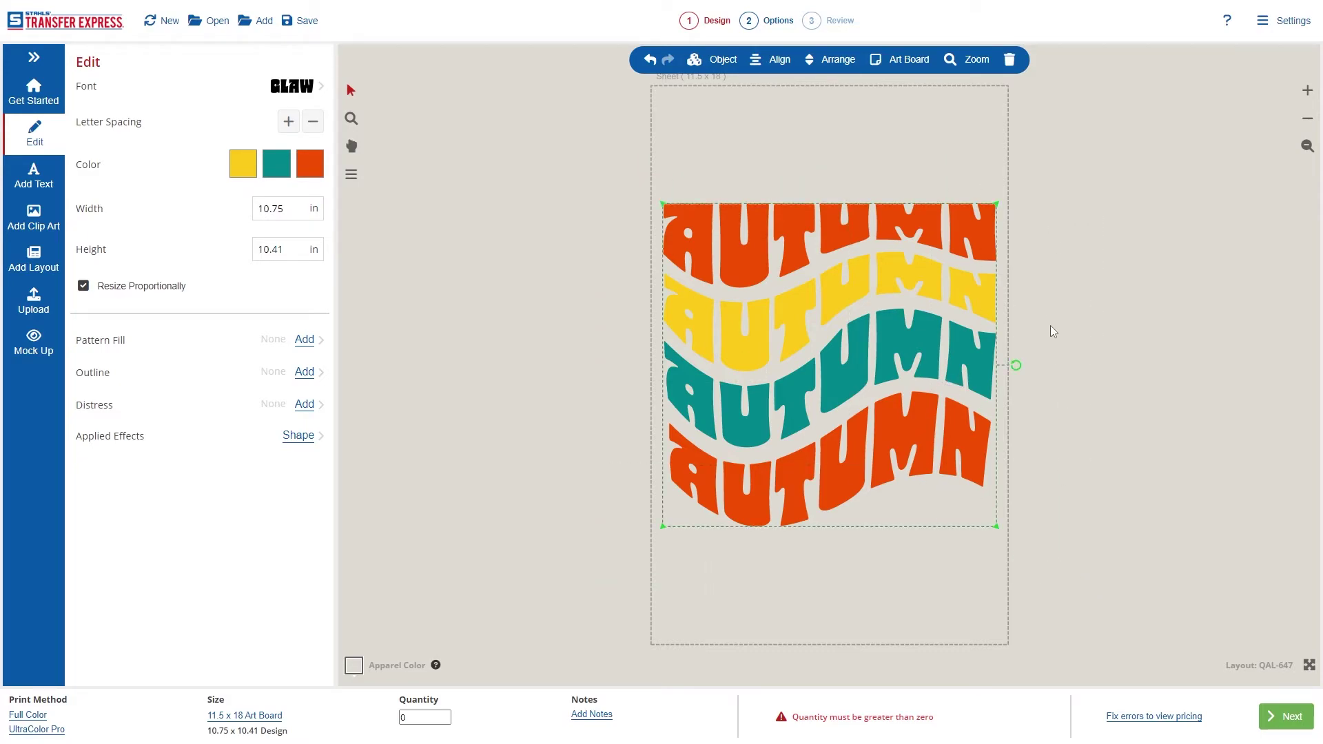
Step: Search the clip art for "leaves" and insert the scattered maple leaves design X12B-10
click(42, 215)
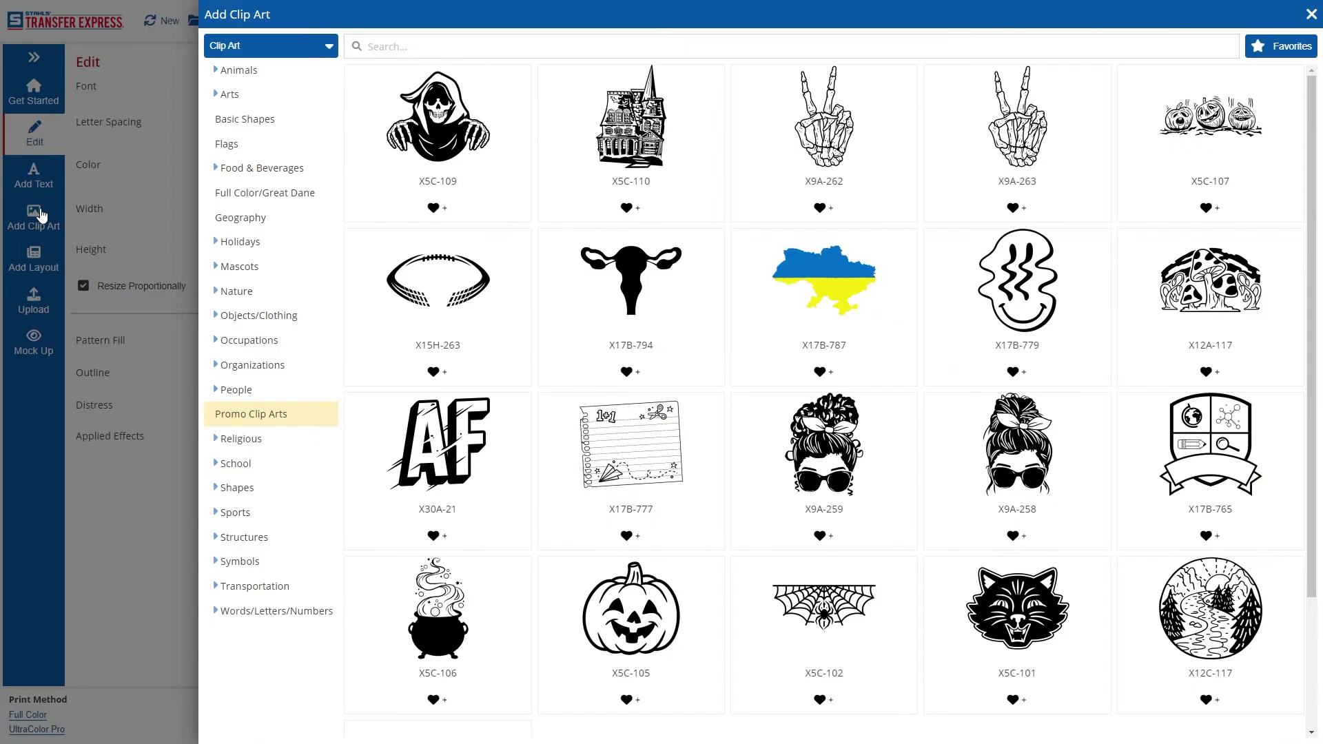
click(404, 45)
key(Return)
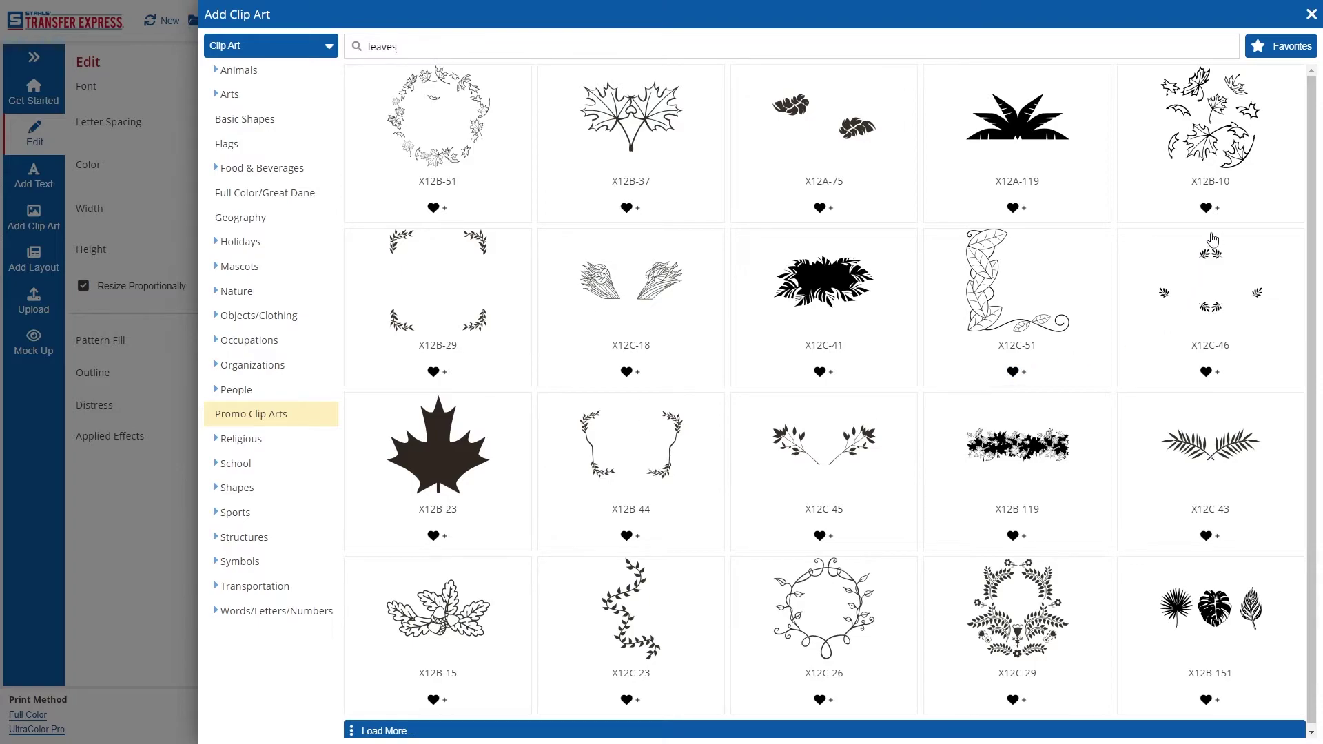
click(1219, 146)
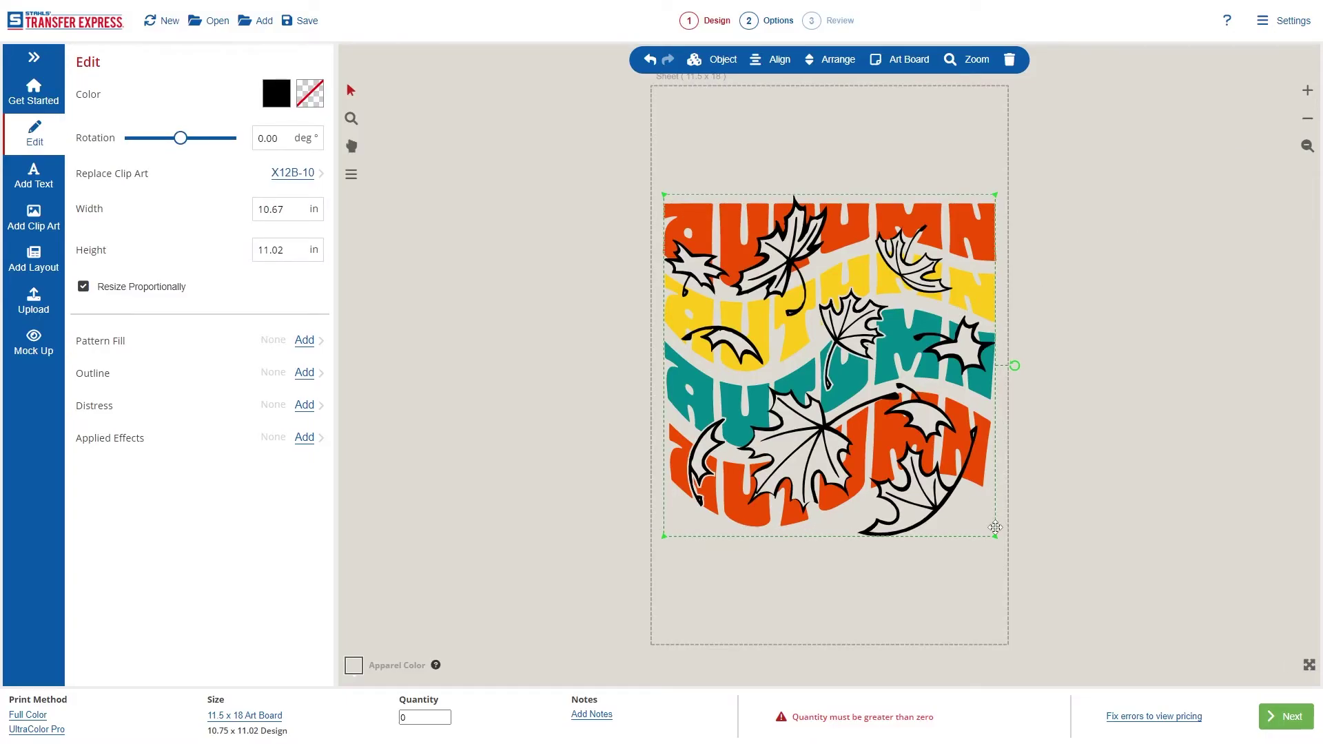
Step: Shrink the leaves clip art to about 8.97 × 9.26 in and position it over the lettering
drag(997, 543, 924, 463)
drag(878, 417, 907, 430)
drag(951, 481, 975, 499)
click(888, 424)
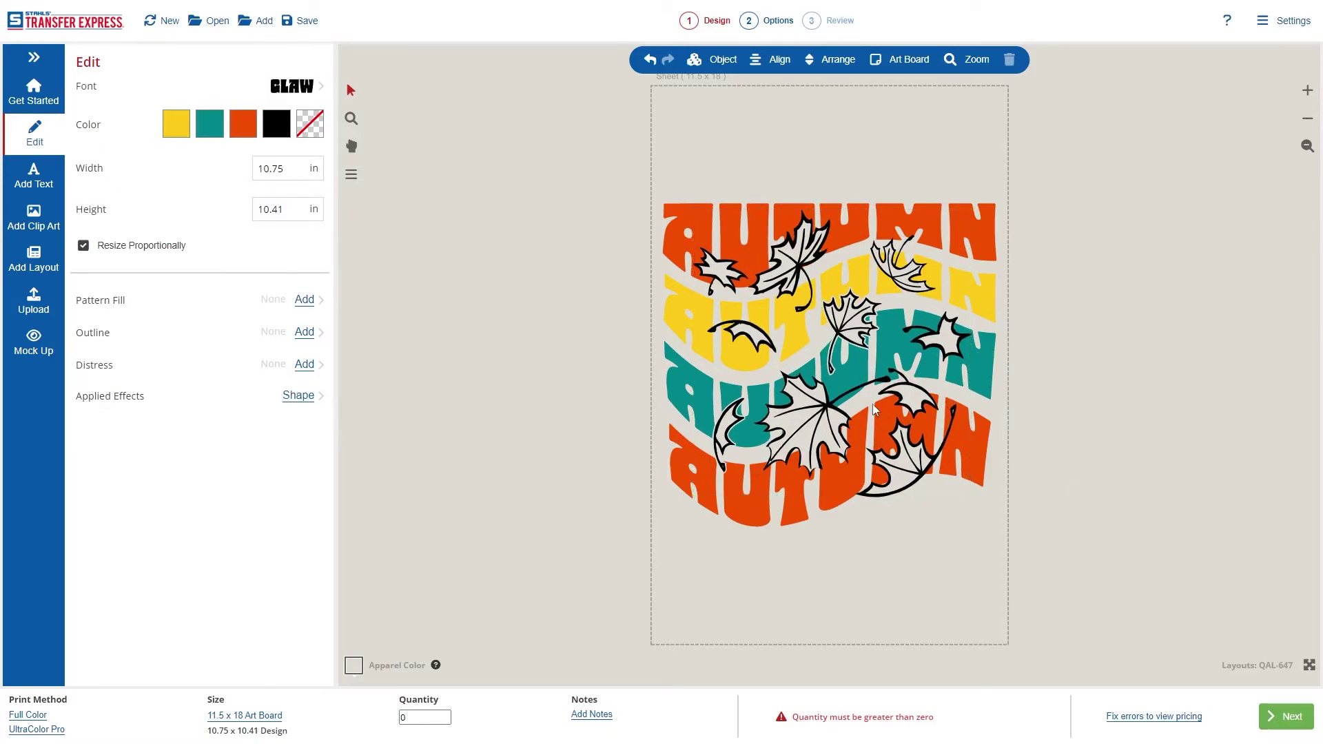
Step: Try filling the no-ink areas of the leaves with the orange already in use, and undo the fill
click(814, 412)
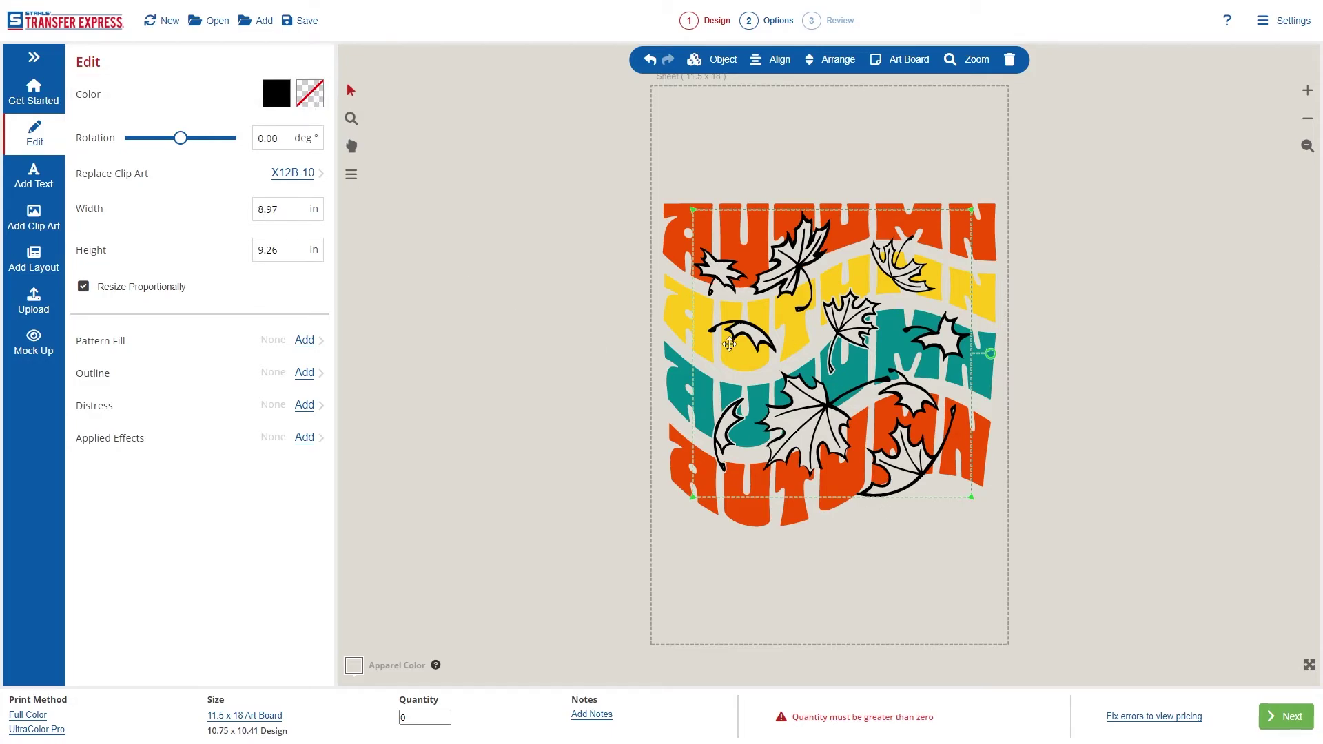
click(309, 96)
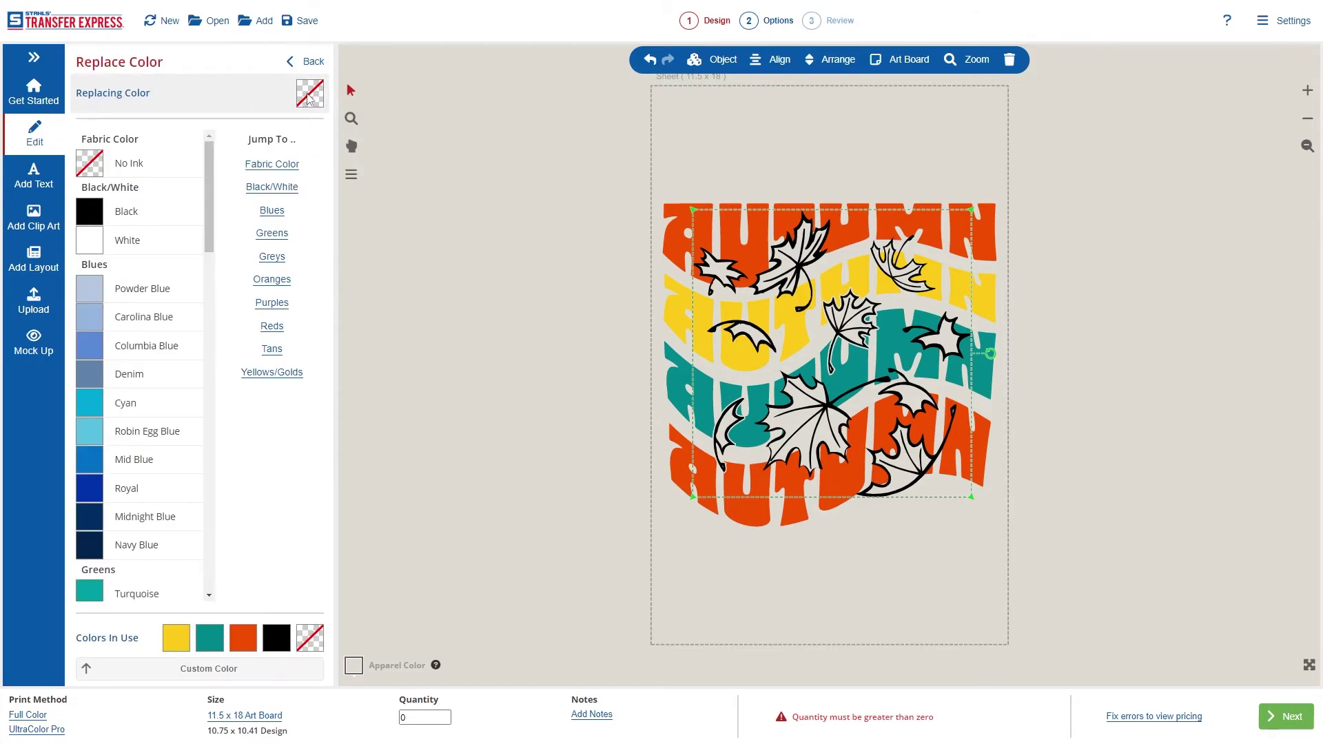
click(247, 639)
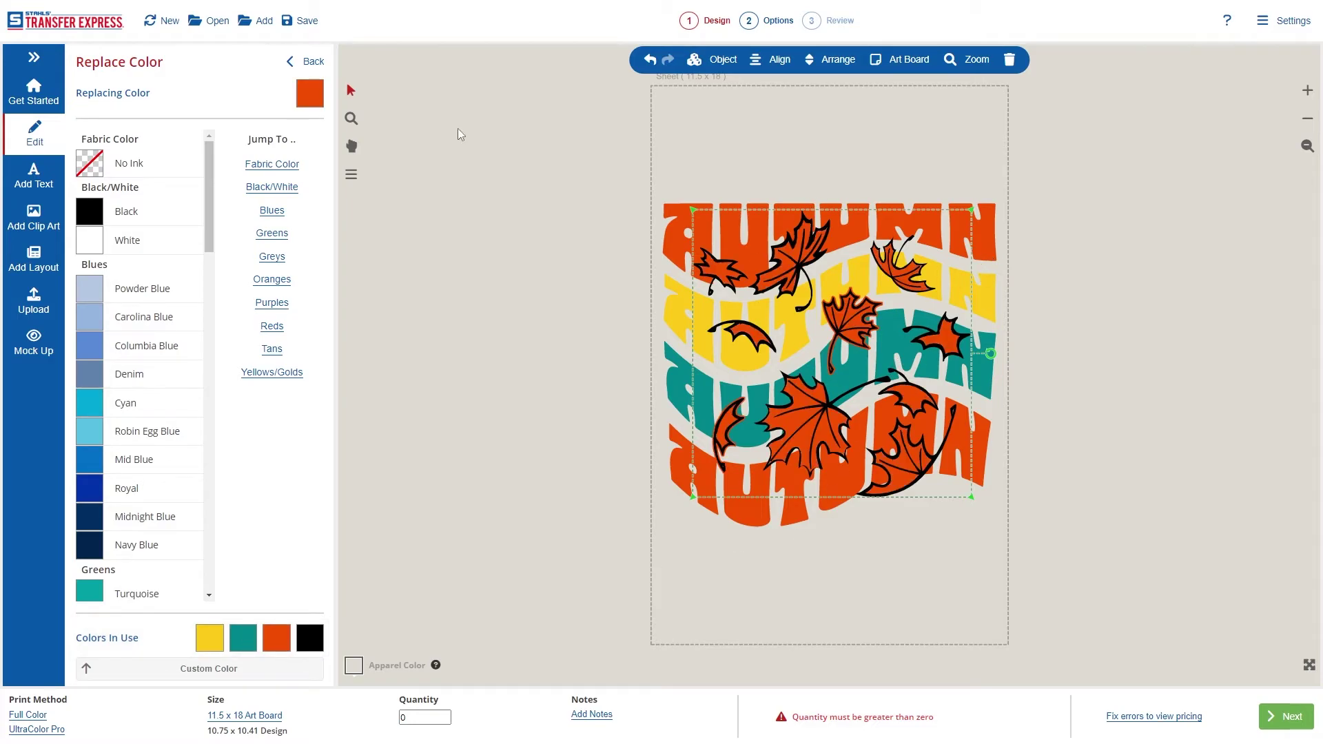
click(309, 62)
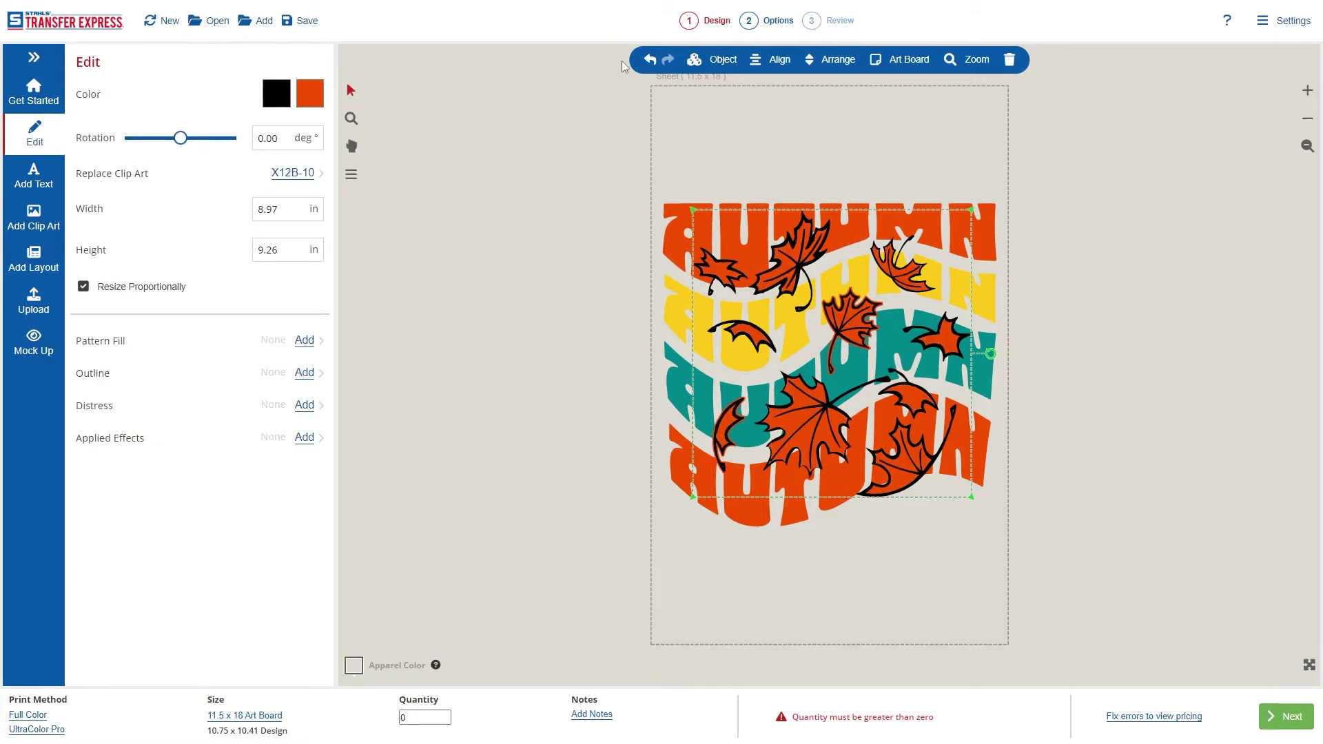
click(649, 62)
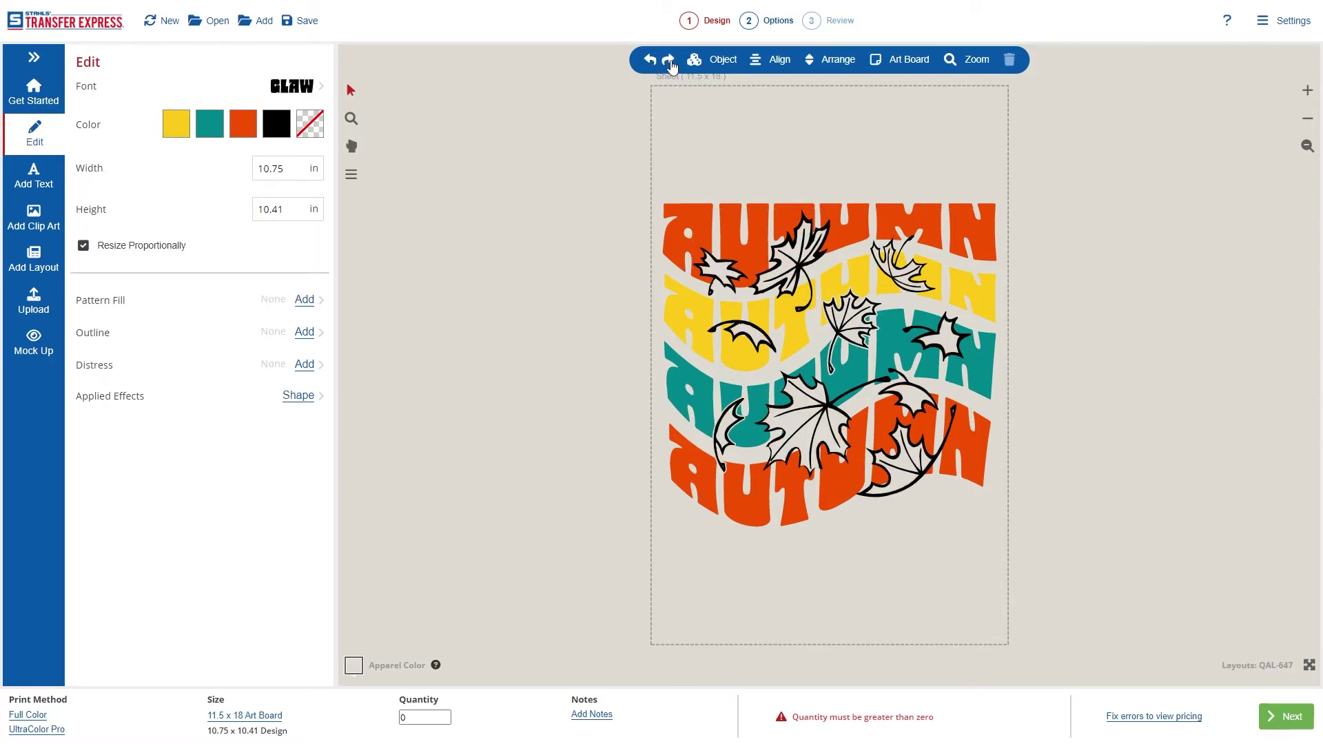
Step: Ungroup the maple leaves clip art so each leaf can be edited individually
click(781, 264)
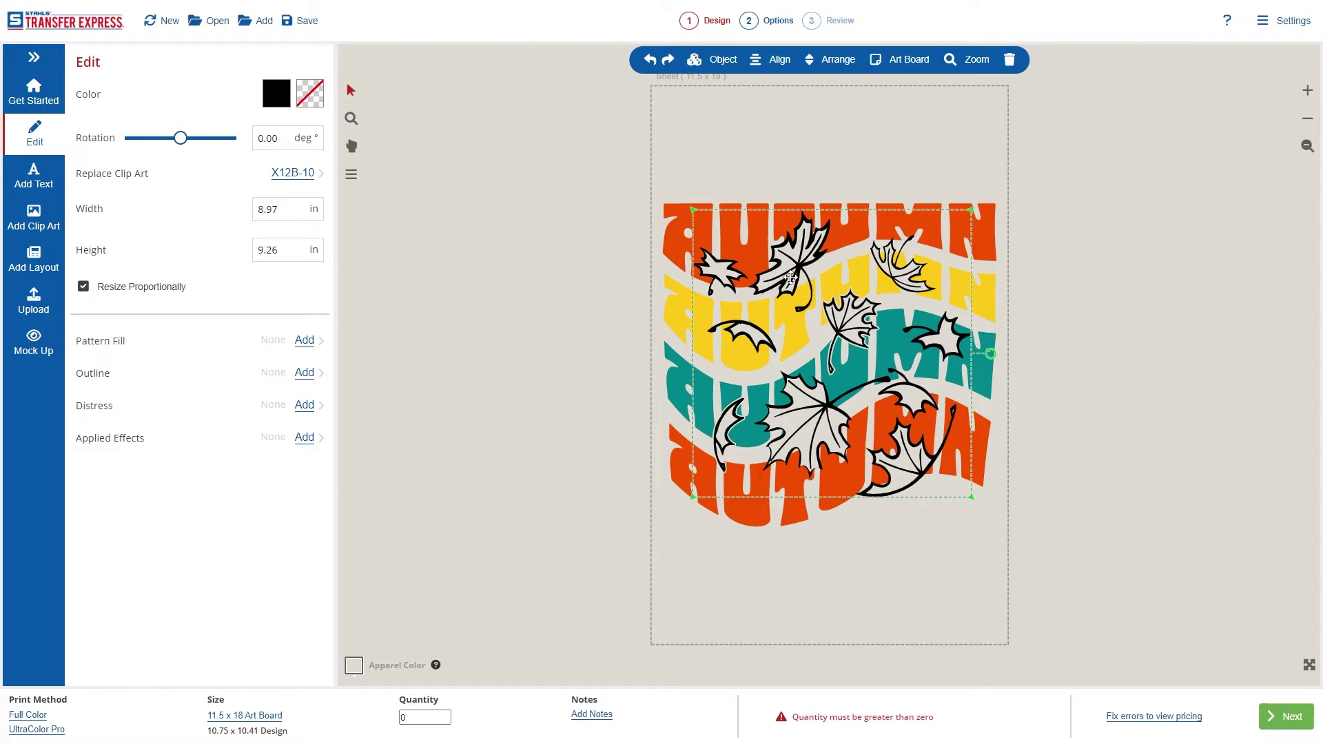
click(716, 61)
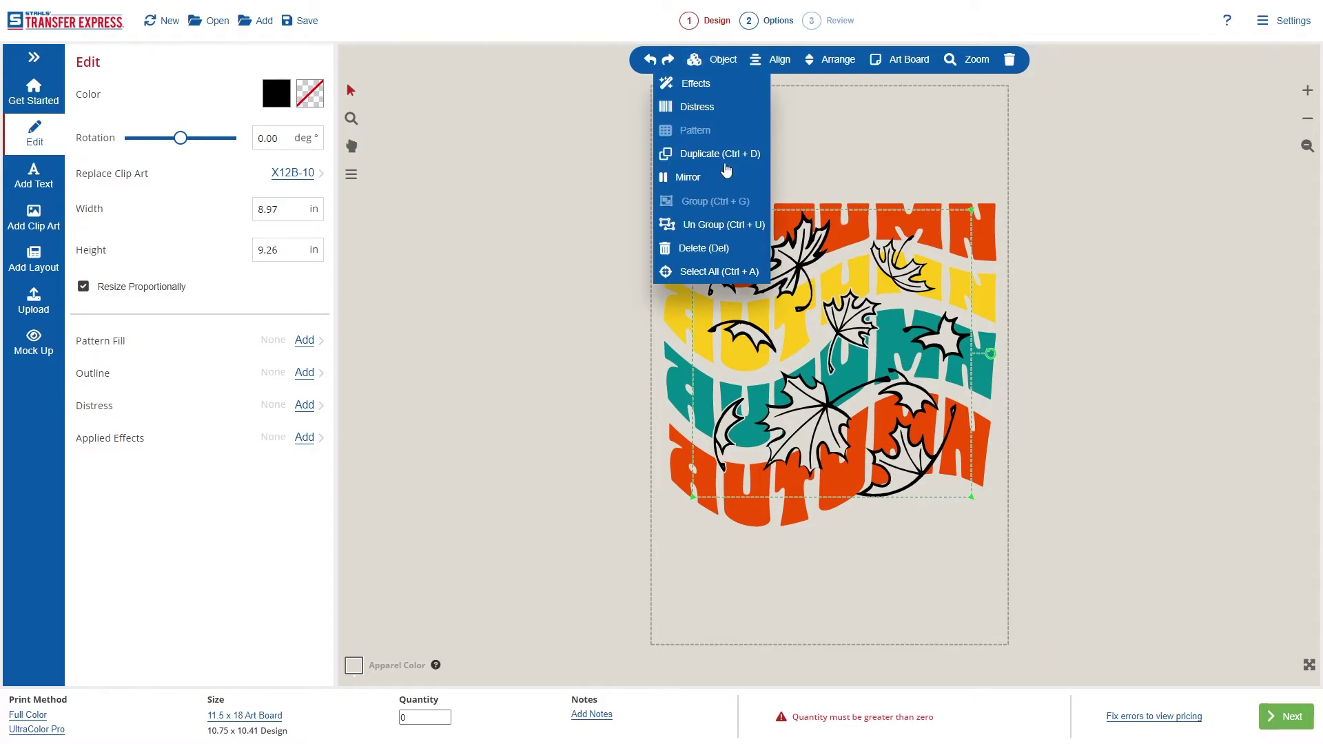
click(713, 226)
Step: Try recoloring the black outline of the large leaf over the first line to orange, and undo the change
click(810, 256)
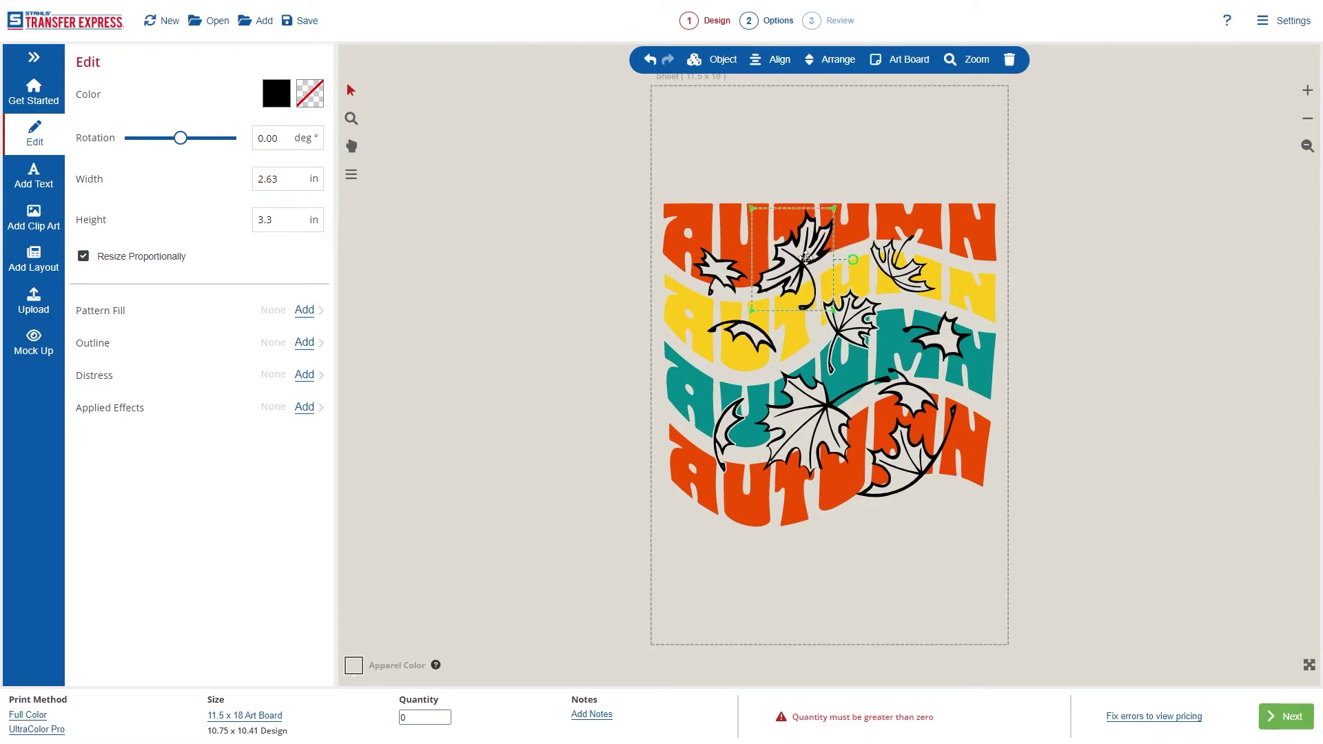
click(276, 93)
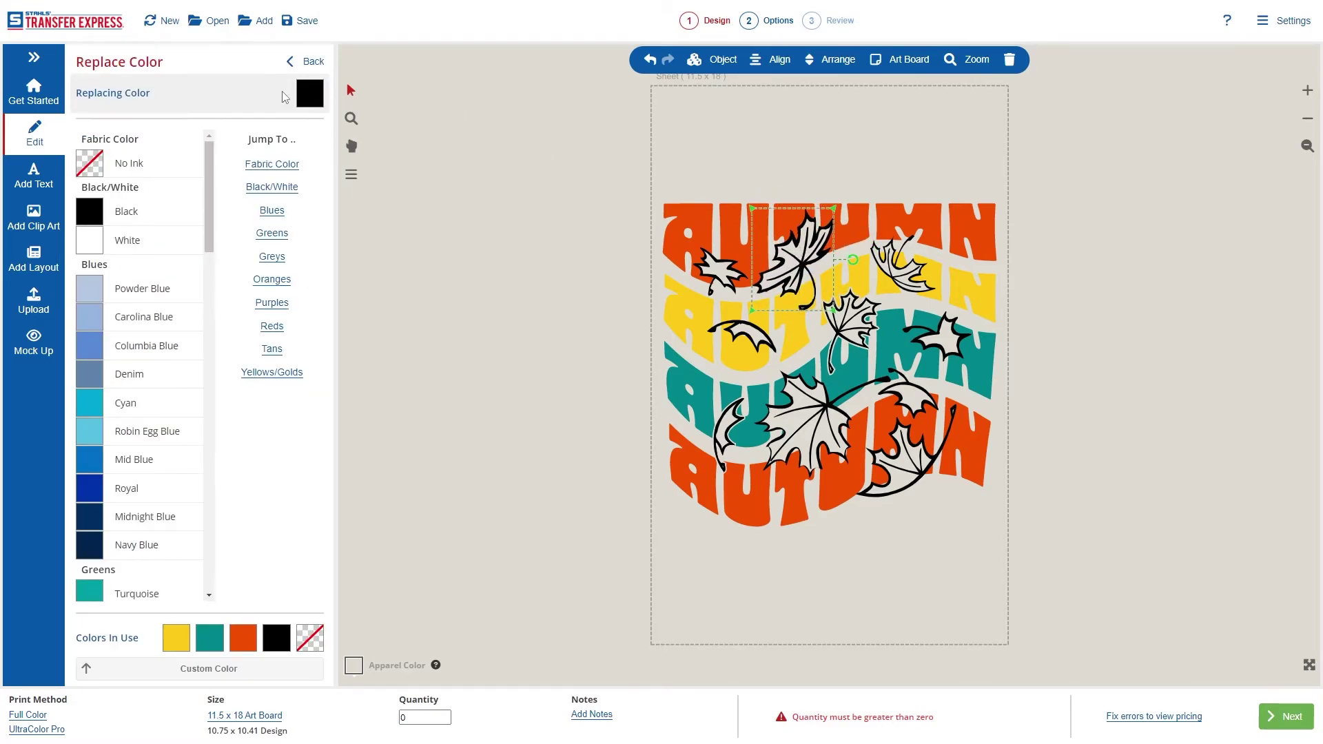
click(243, 638)
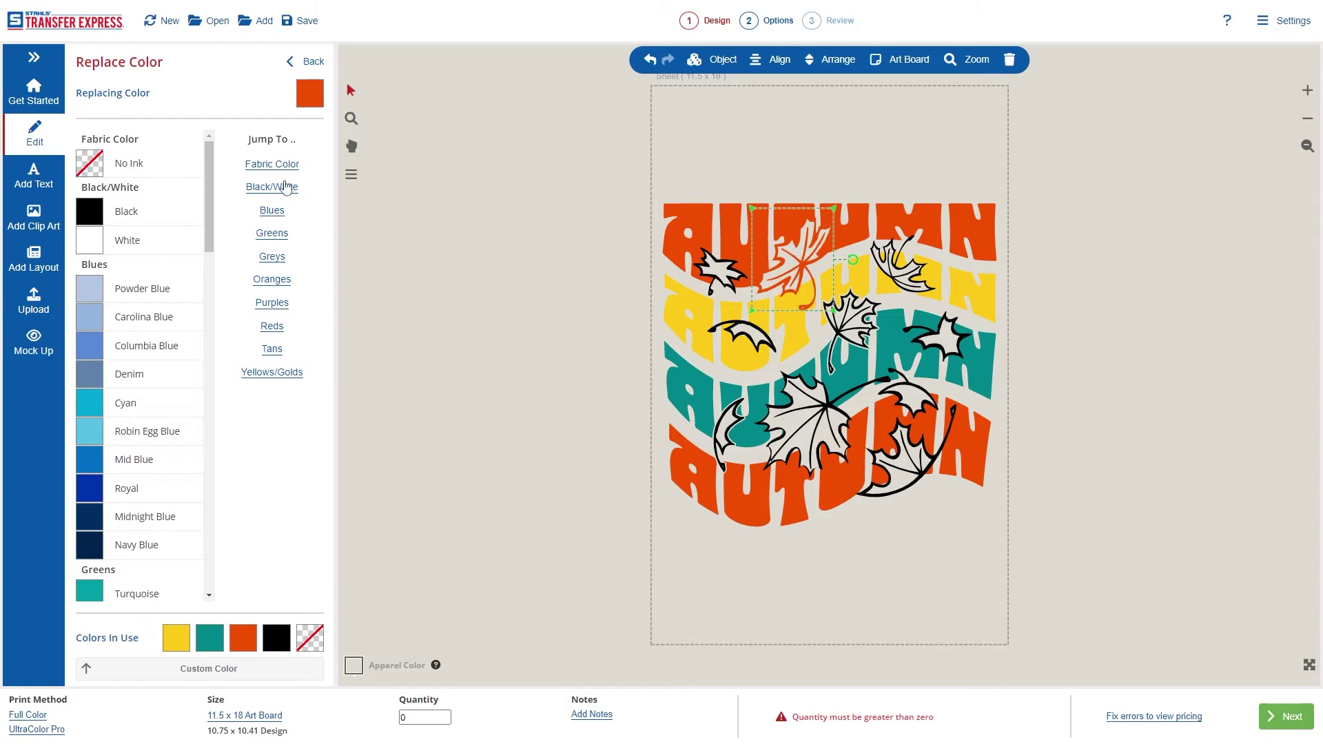
click(307, 61)
click(651, 60)
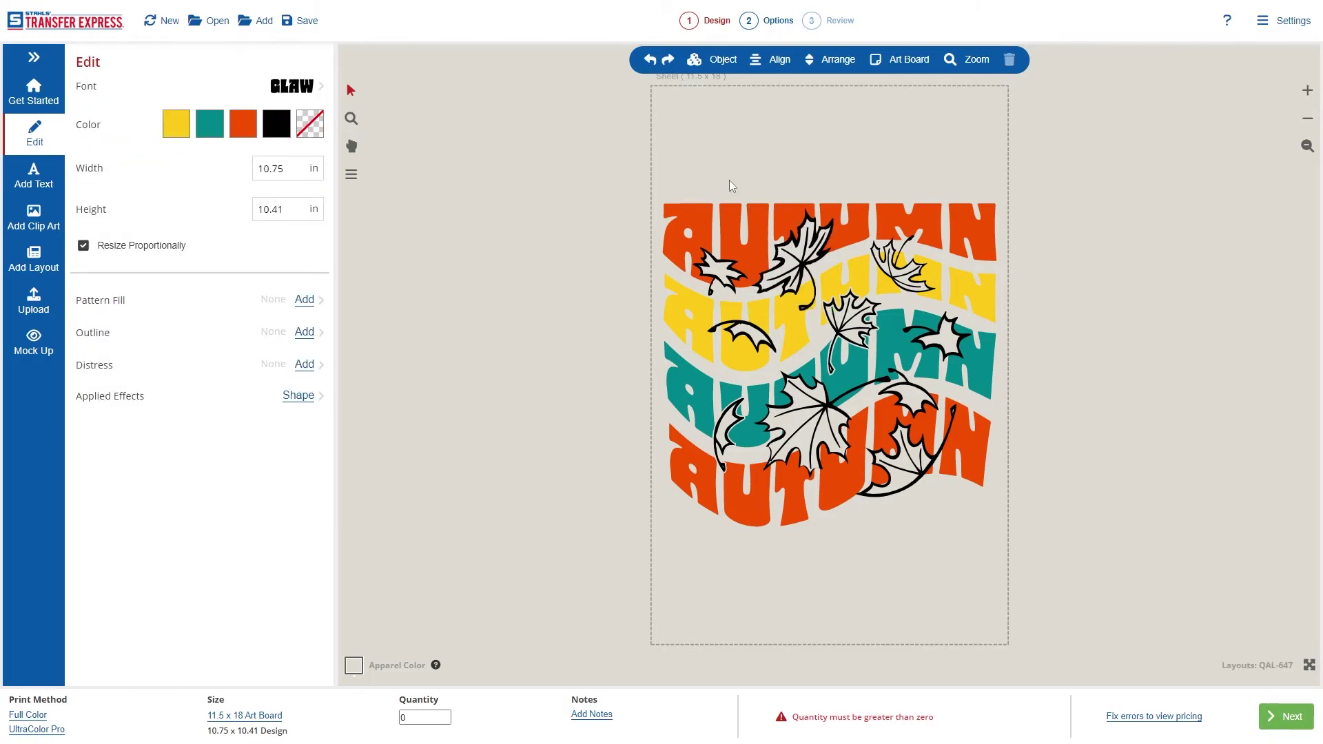
Step: Fill the no-ink area of the large leaf over the first line with the orange in use and send it to the back
click(803, 259)
click(312, 96)
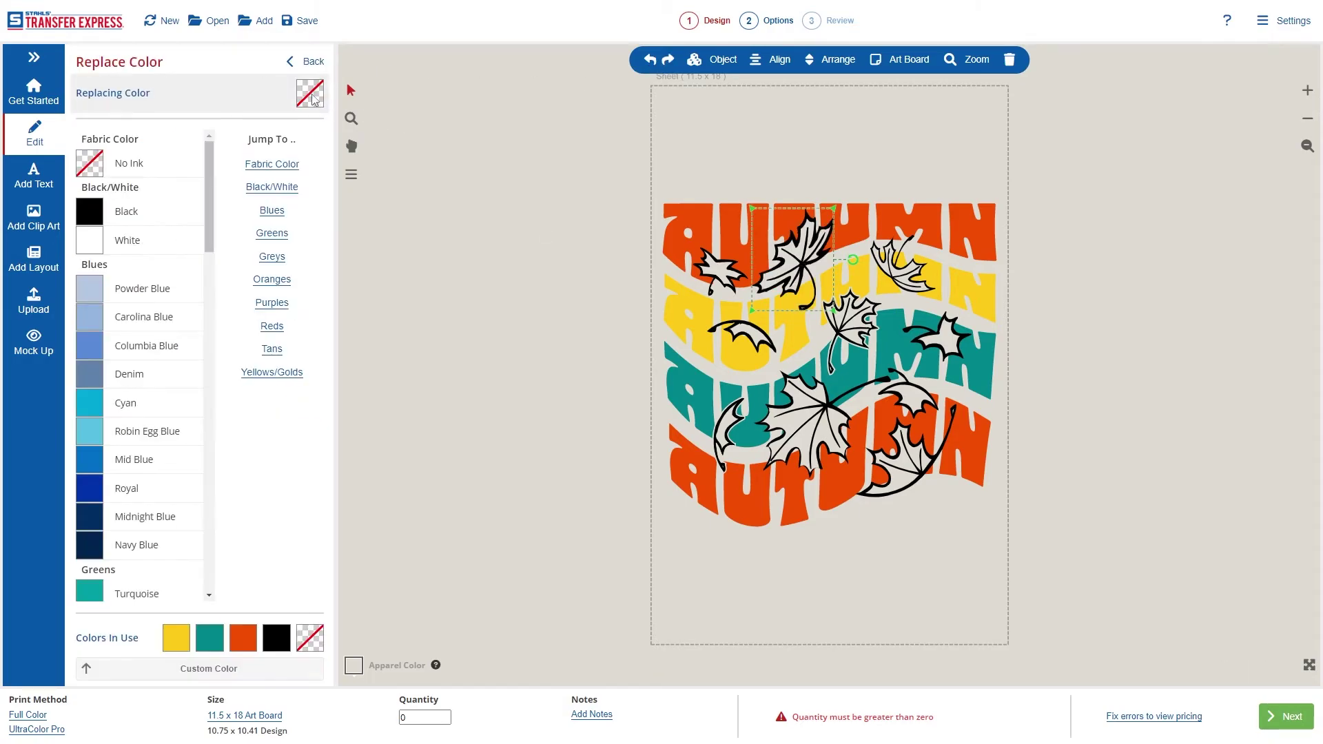
click(248, 634)
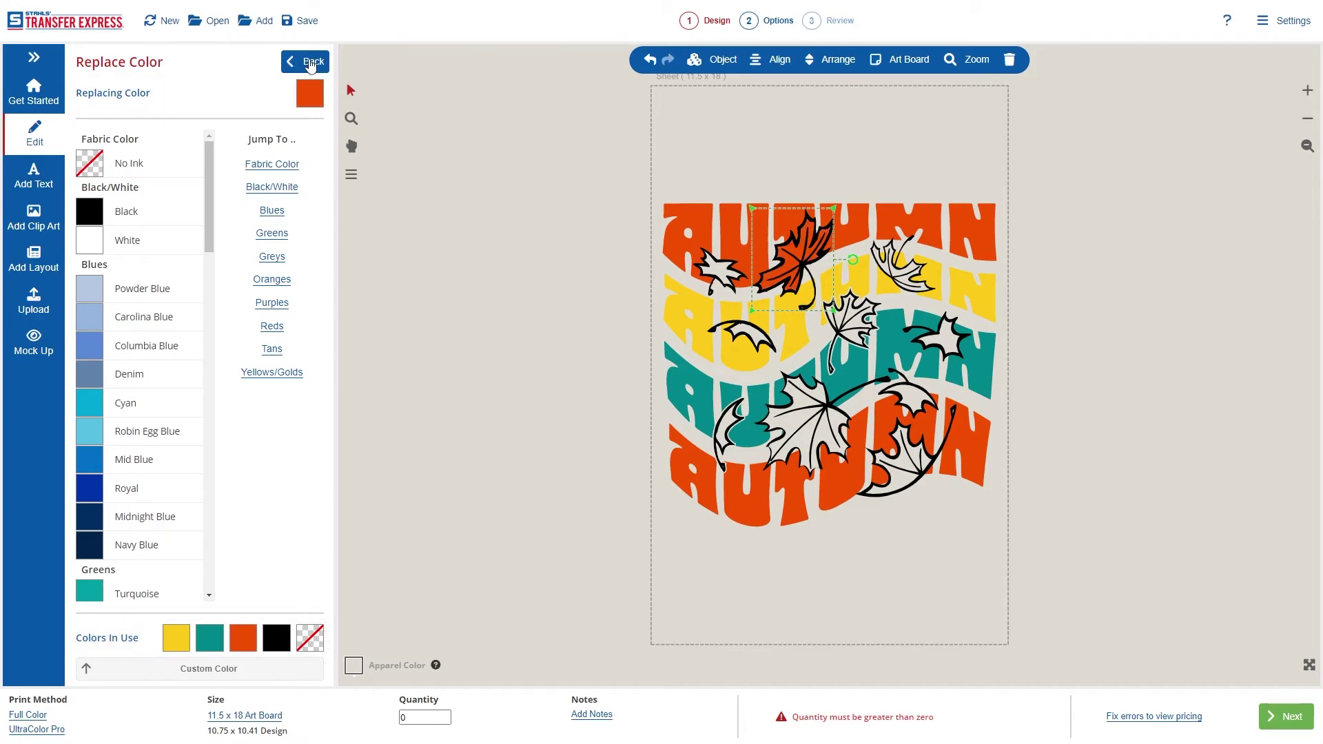
click(307, 61)
click(836, 59)
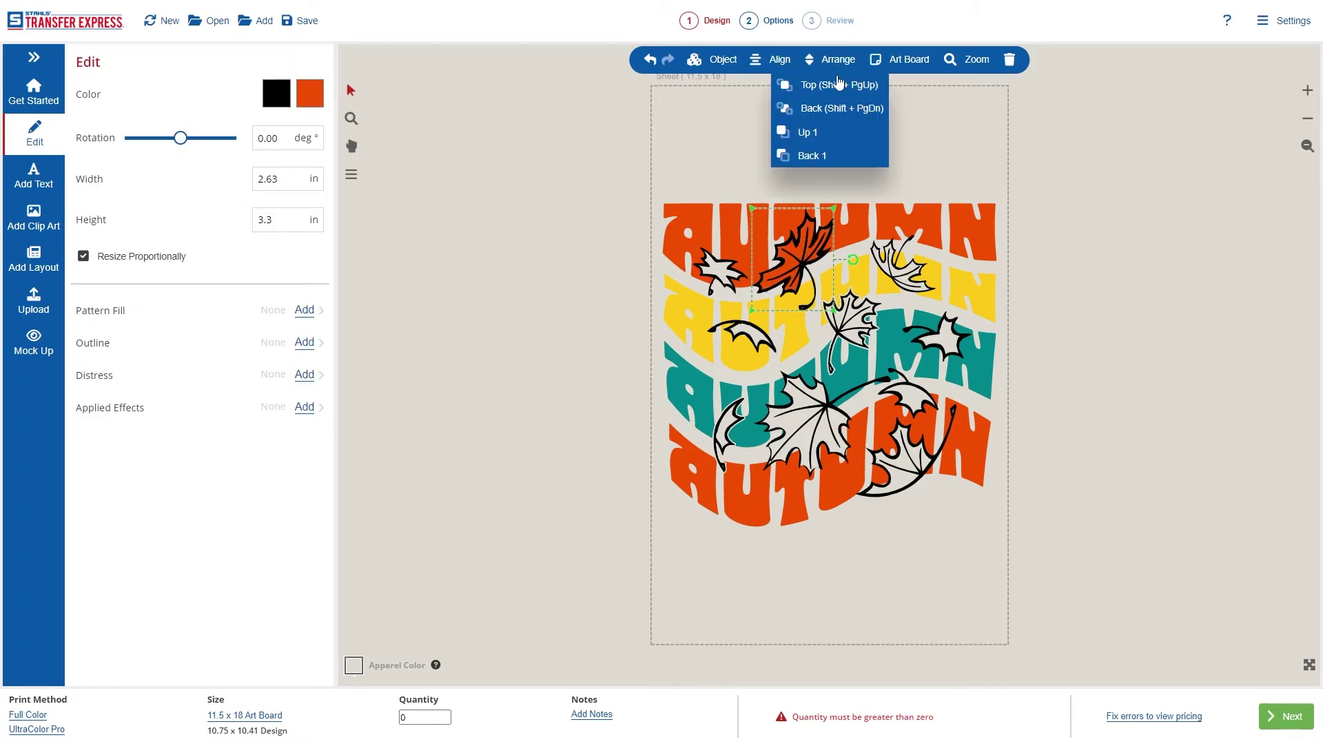
click(839, 109)
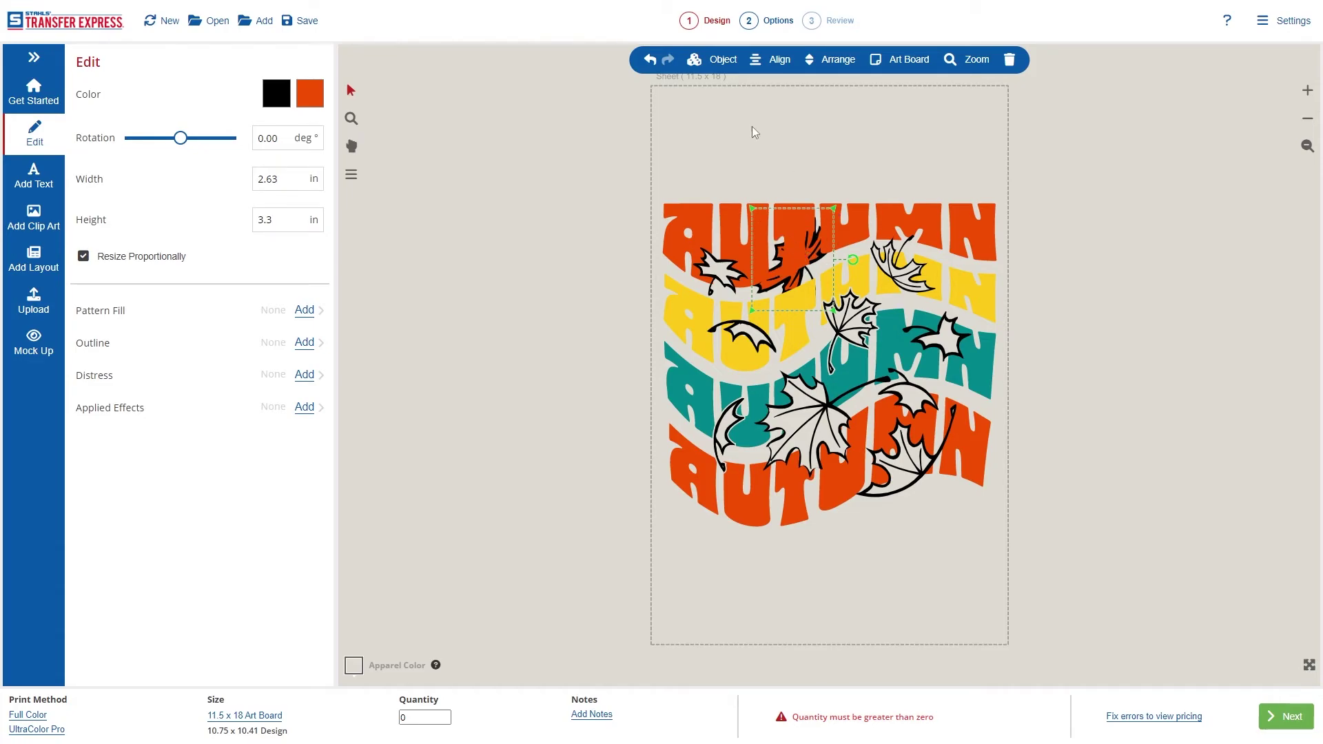
Step: Fill the no-ink areas of the two smaller leaves on either side of that leaf with the teal in use
click(719, 271)
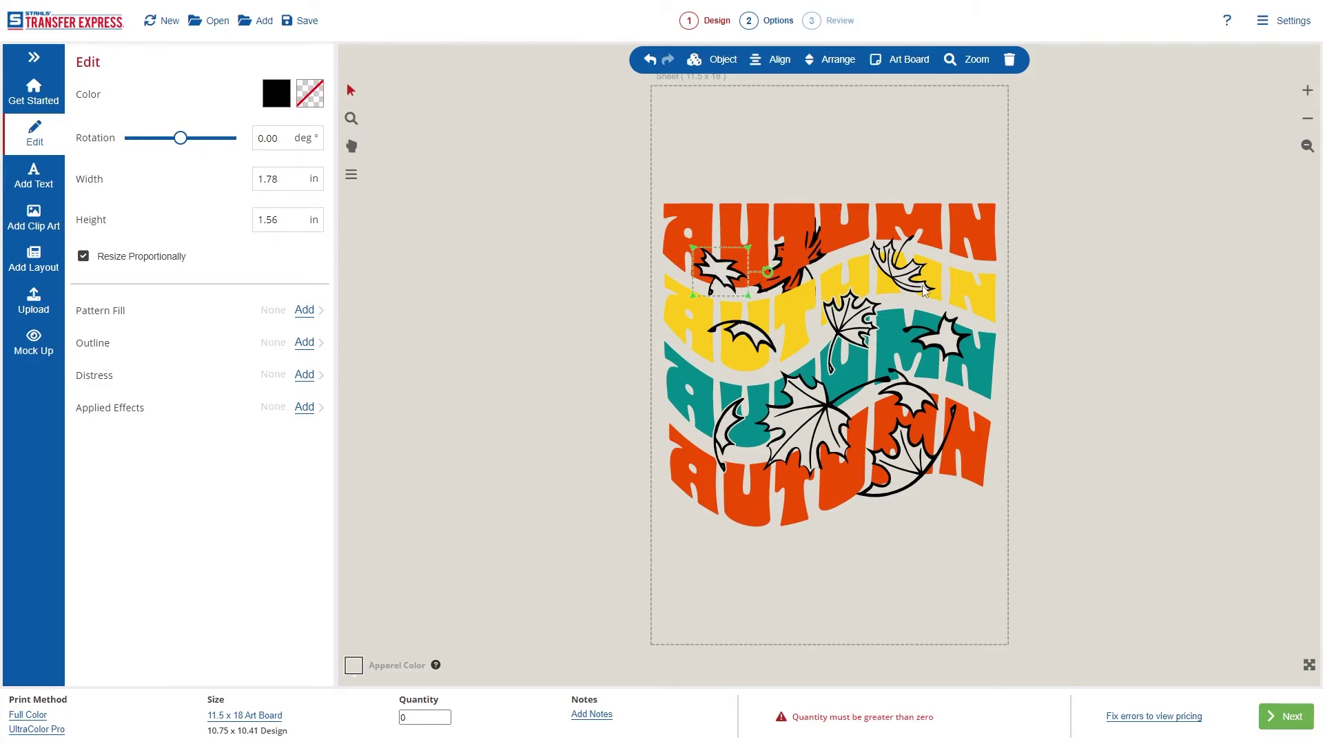
shift+click(901, 277)
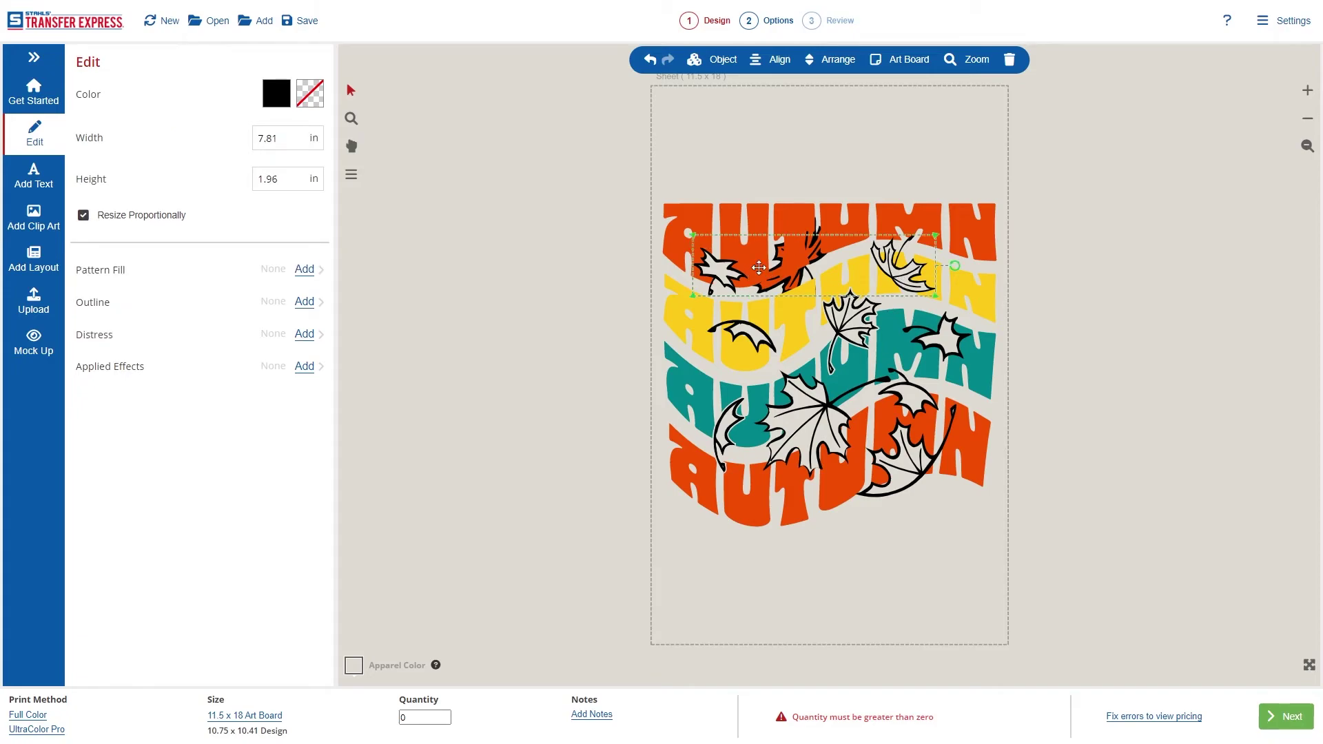
click(310, 93)
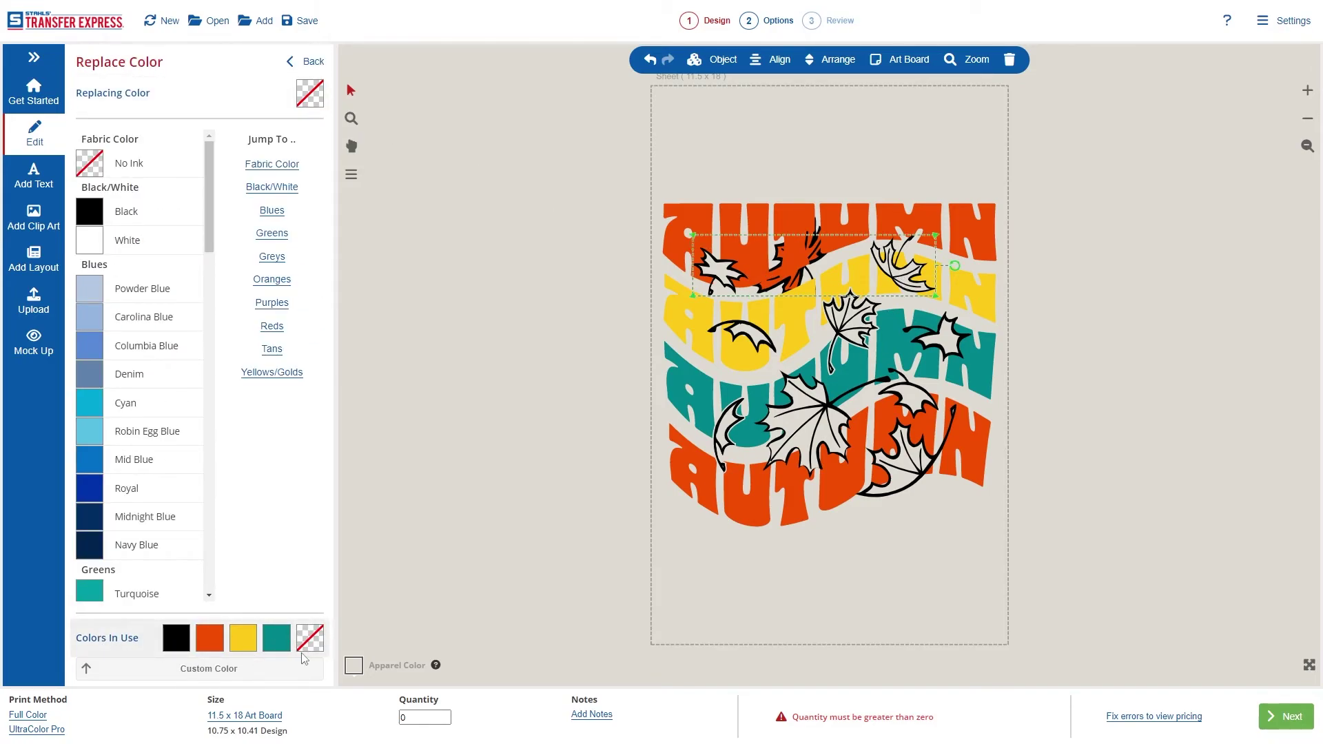
click(280, 646)
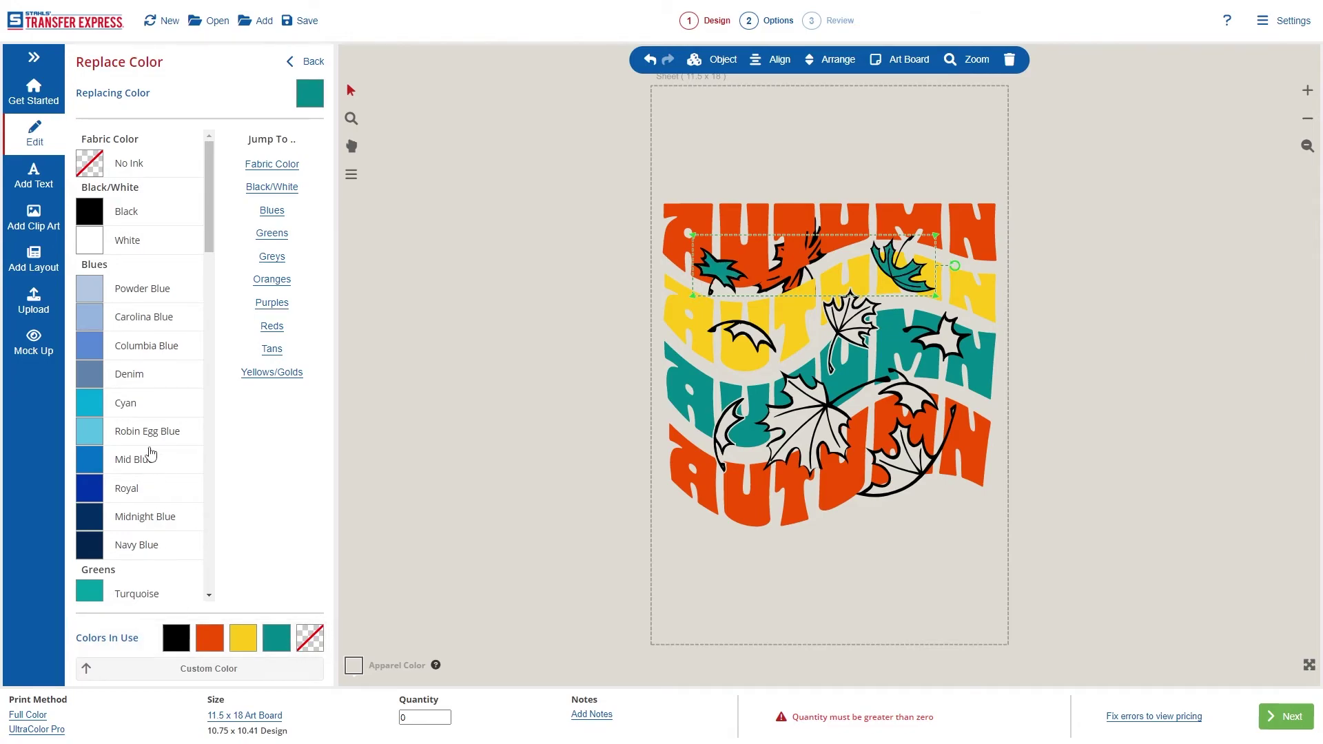
scroll(153, 456, down, 15)
scroll(153, 459, up, 15)
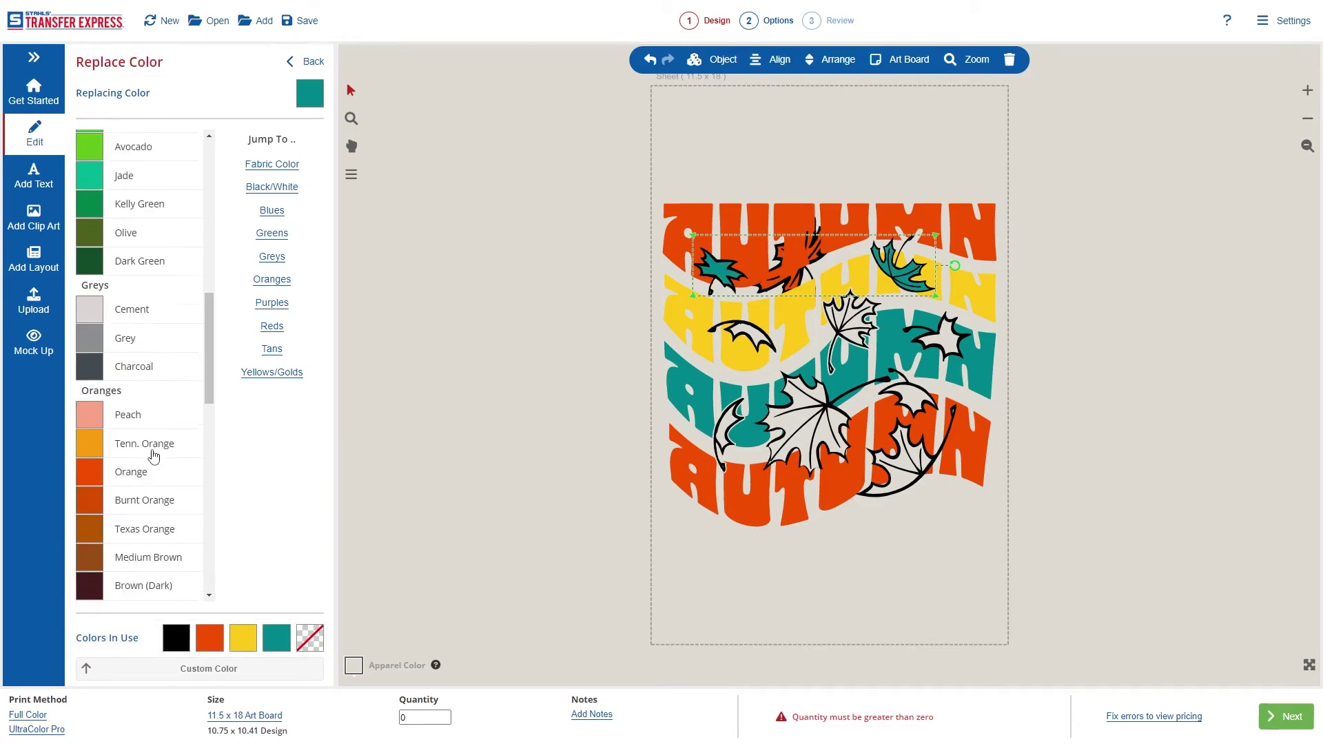
Step: Fill the no-ink areas of the remaining leaves with the orange in use, except the lower-right leaf, which gets the yellow in use
click(210, 637)
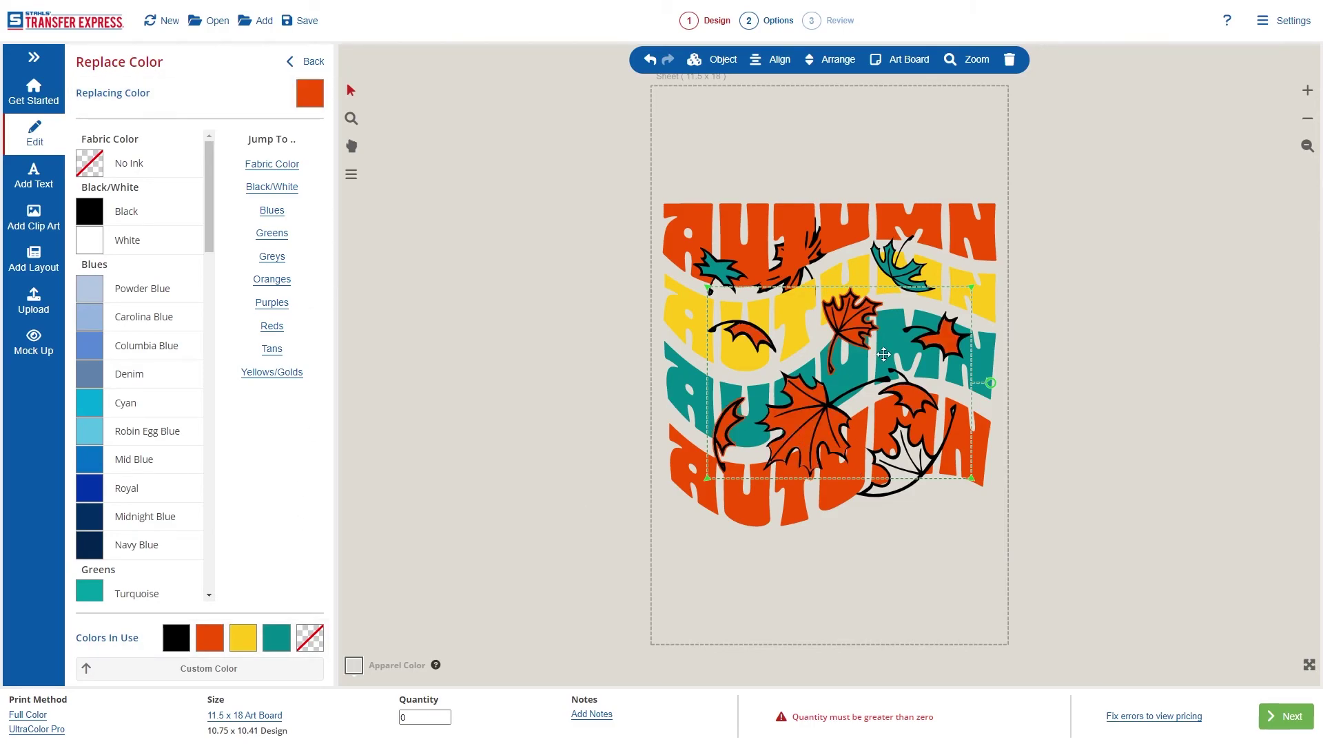
click(298, 62)
click(923, 560)
click(918, 476)
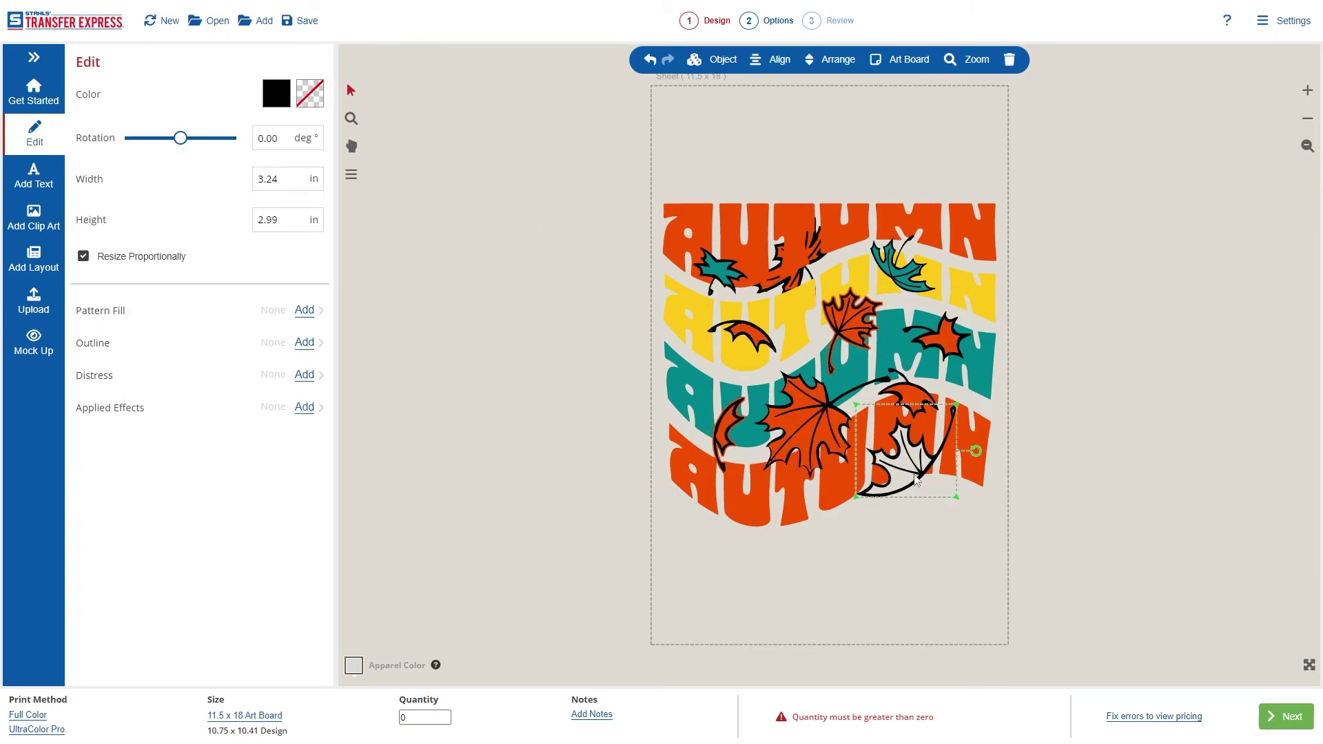
click(310, 94)
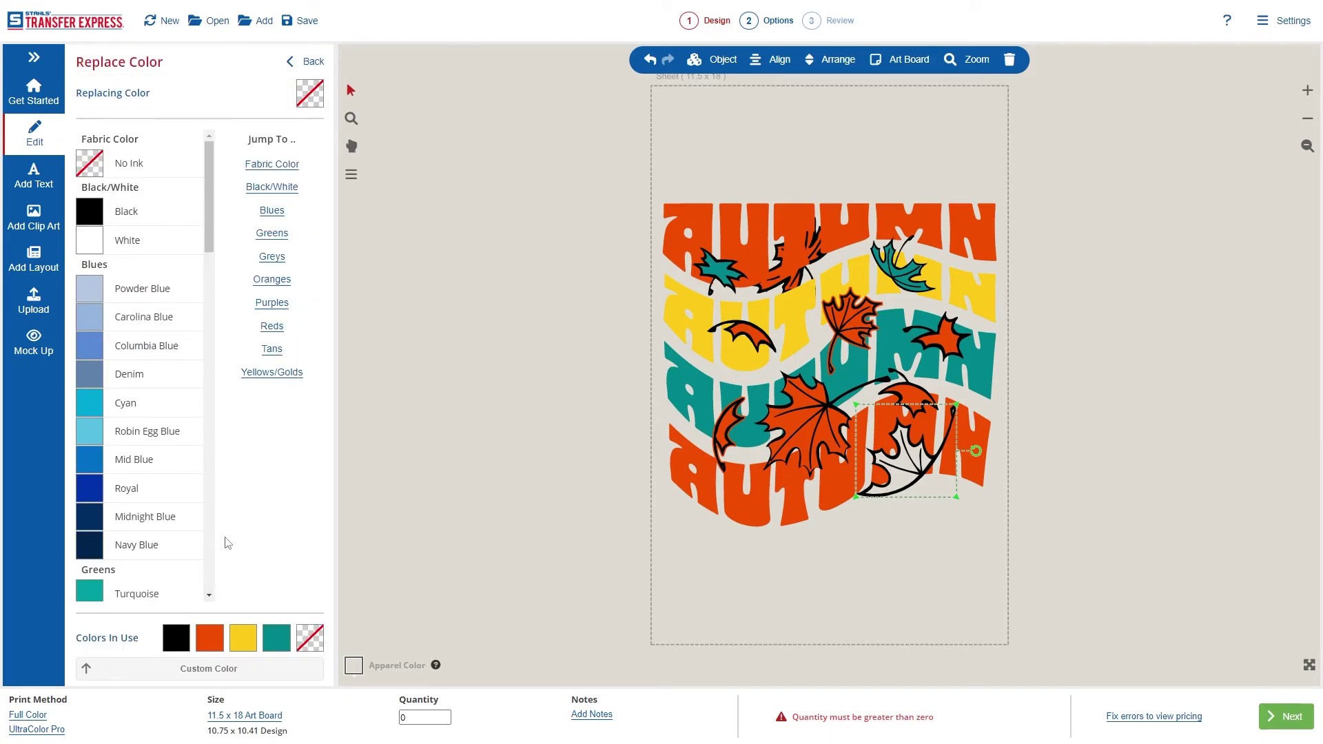
click(247, 639)
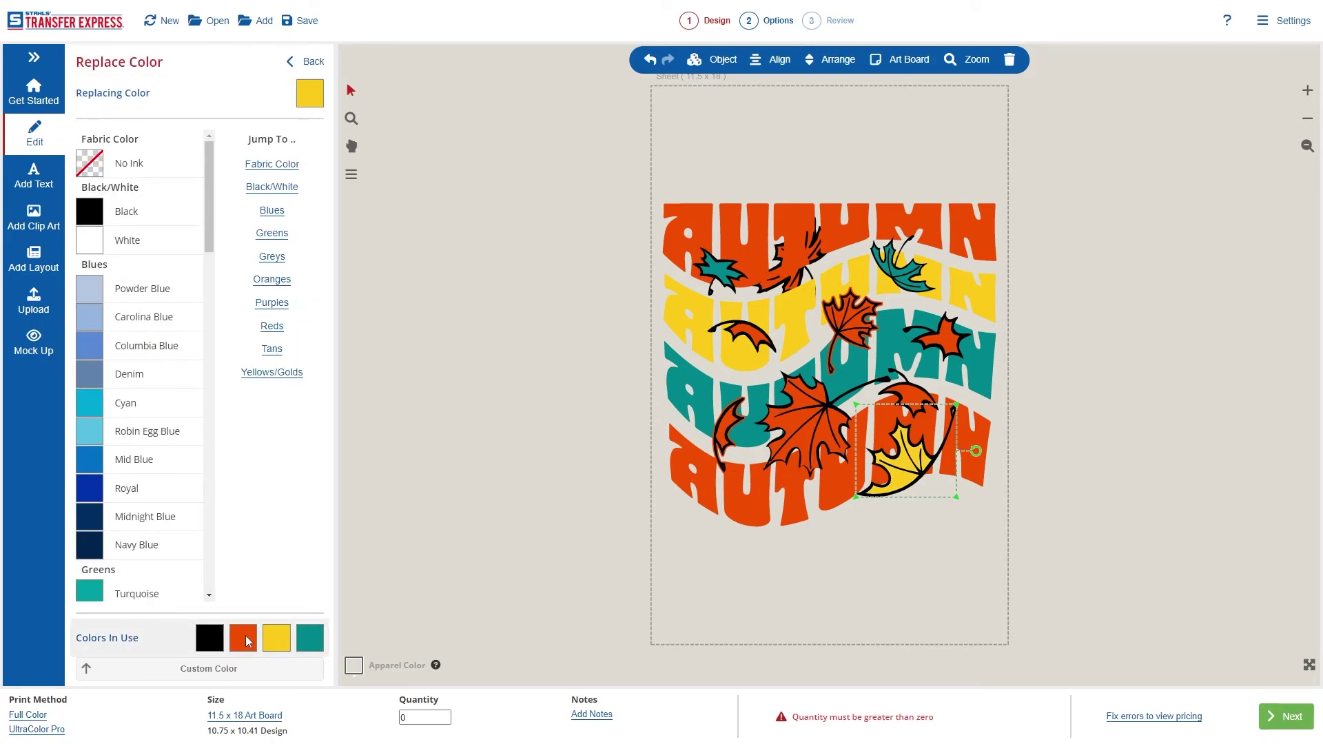
click(310, 66)
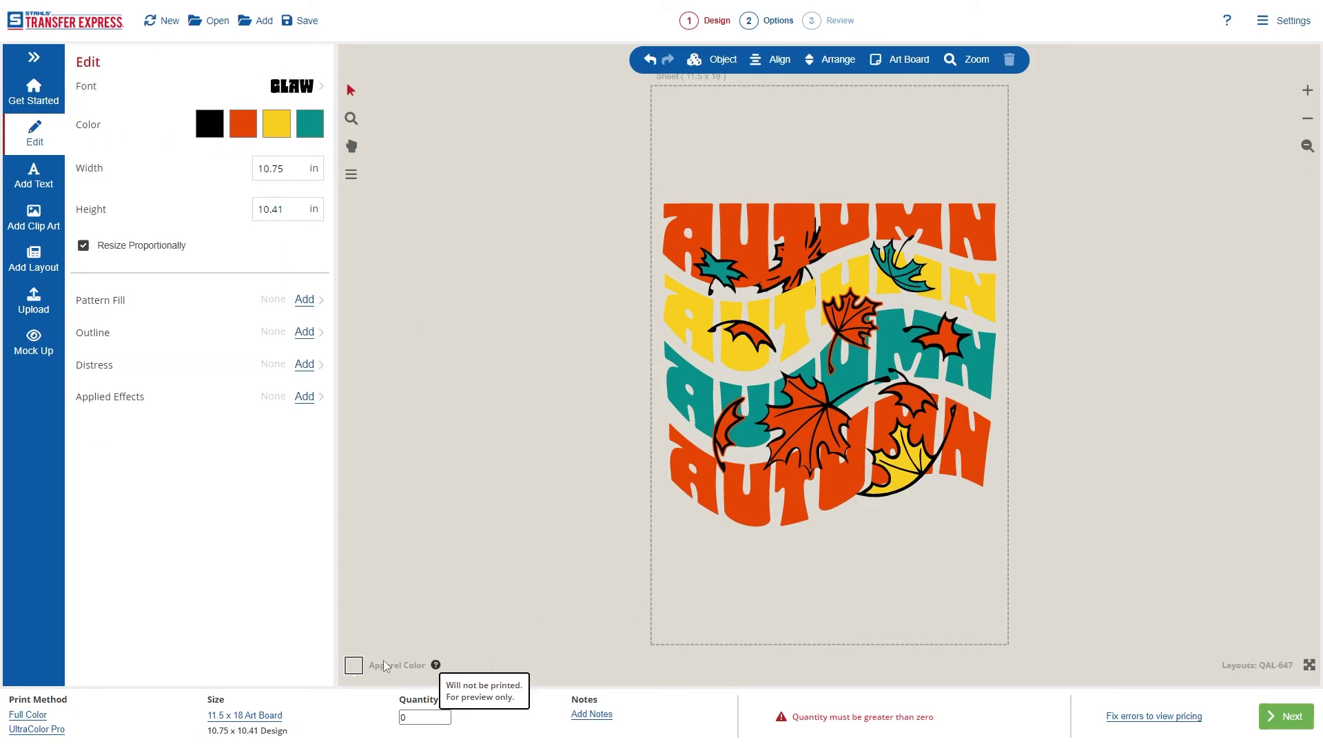
Step: Set the apparel preview color to Black and replace the design's black ink with No Ink
click(353, 666)
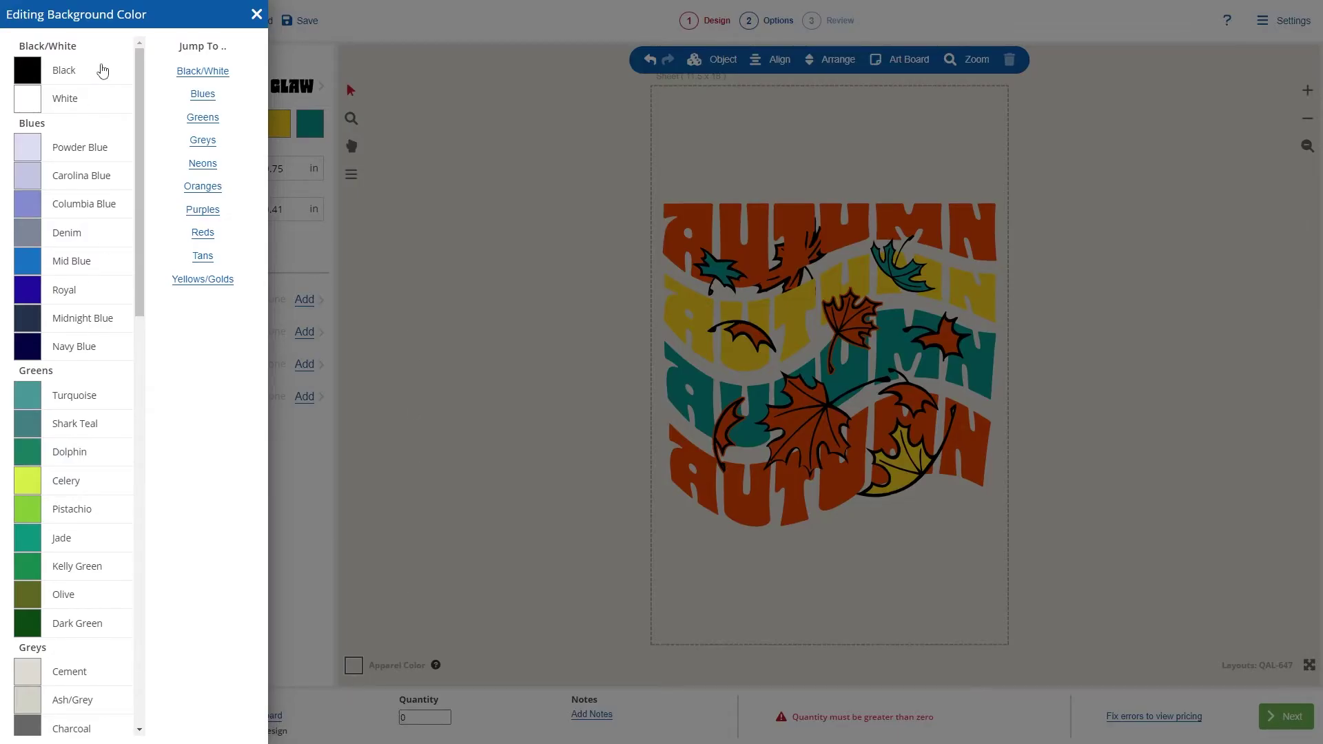
click(91, 74)
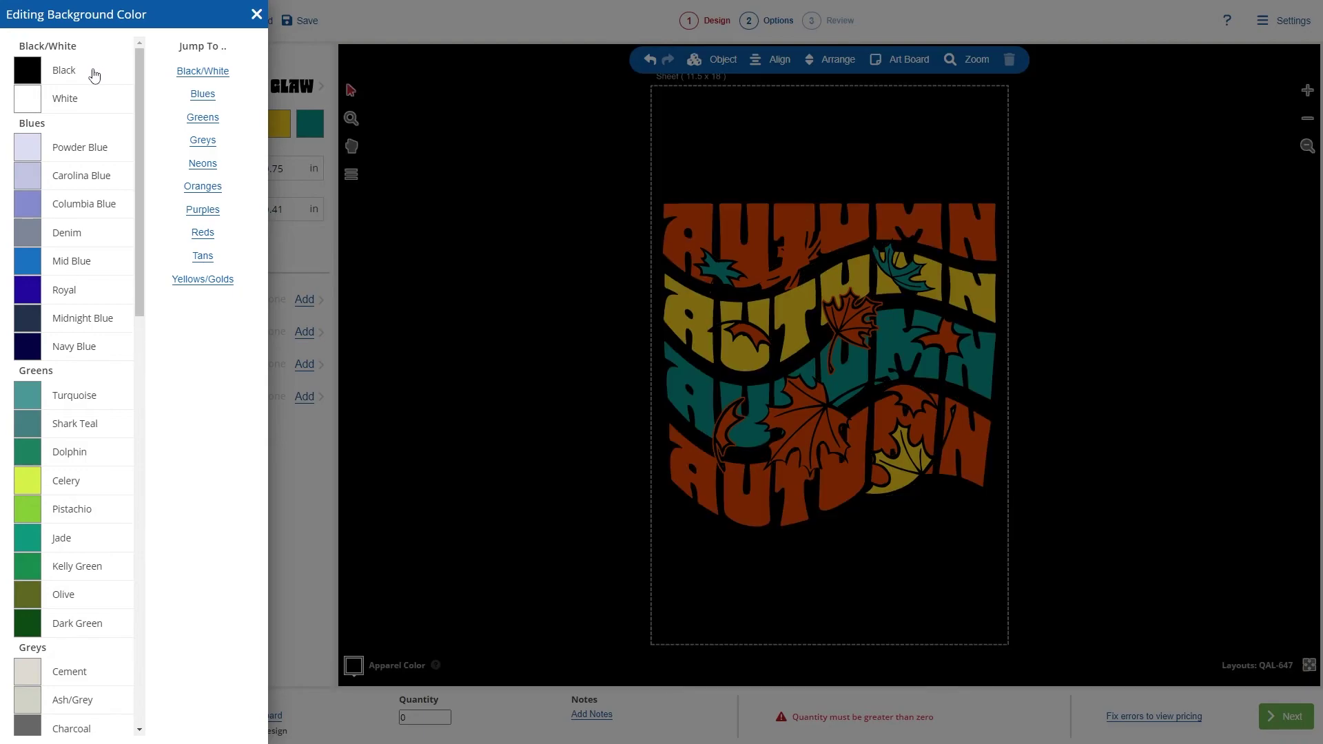
click(256, 15)
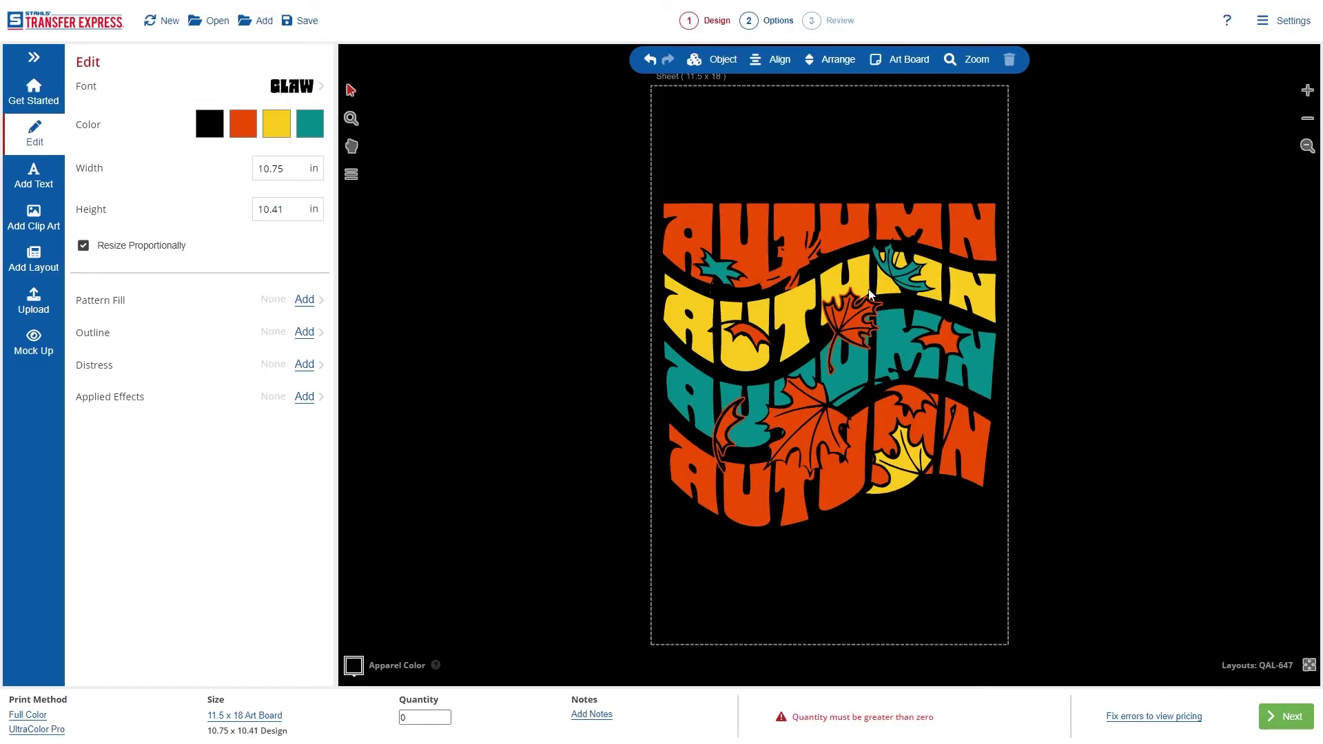
click(210, 124)
click(168, 160)
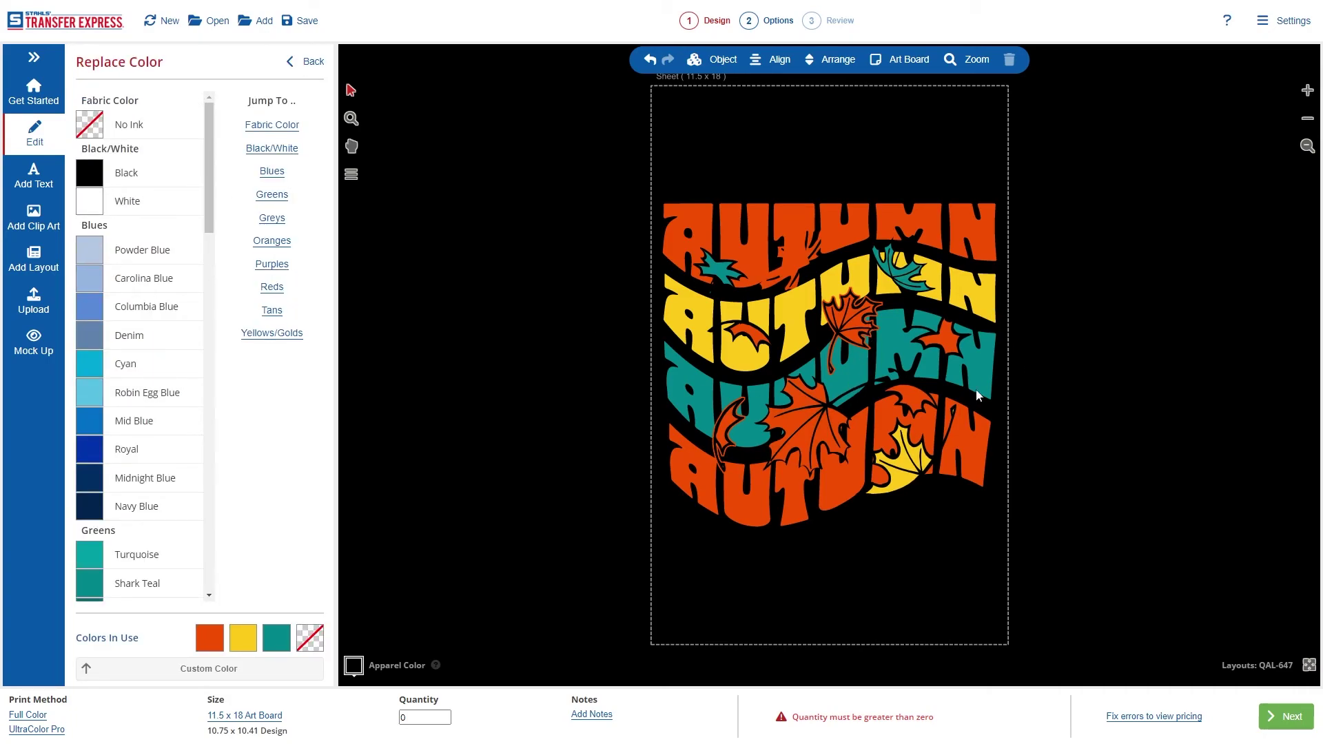
Step: Preview the design on Ash/Grey apparel and switch the apparel color back to Black
click(354, 666)
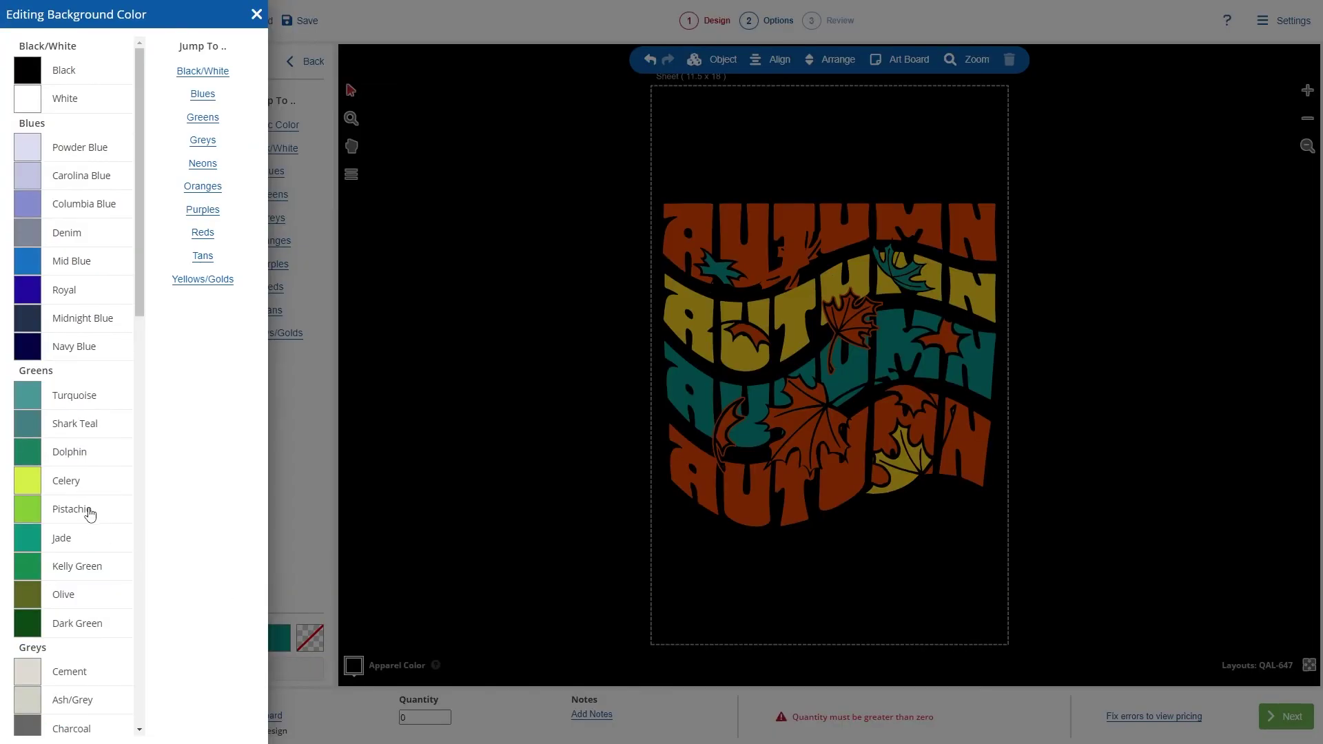
click(72, 699)
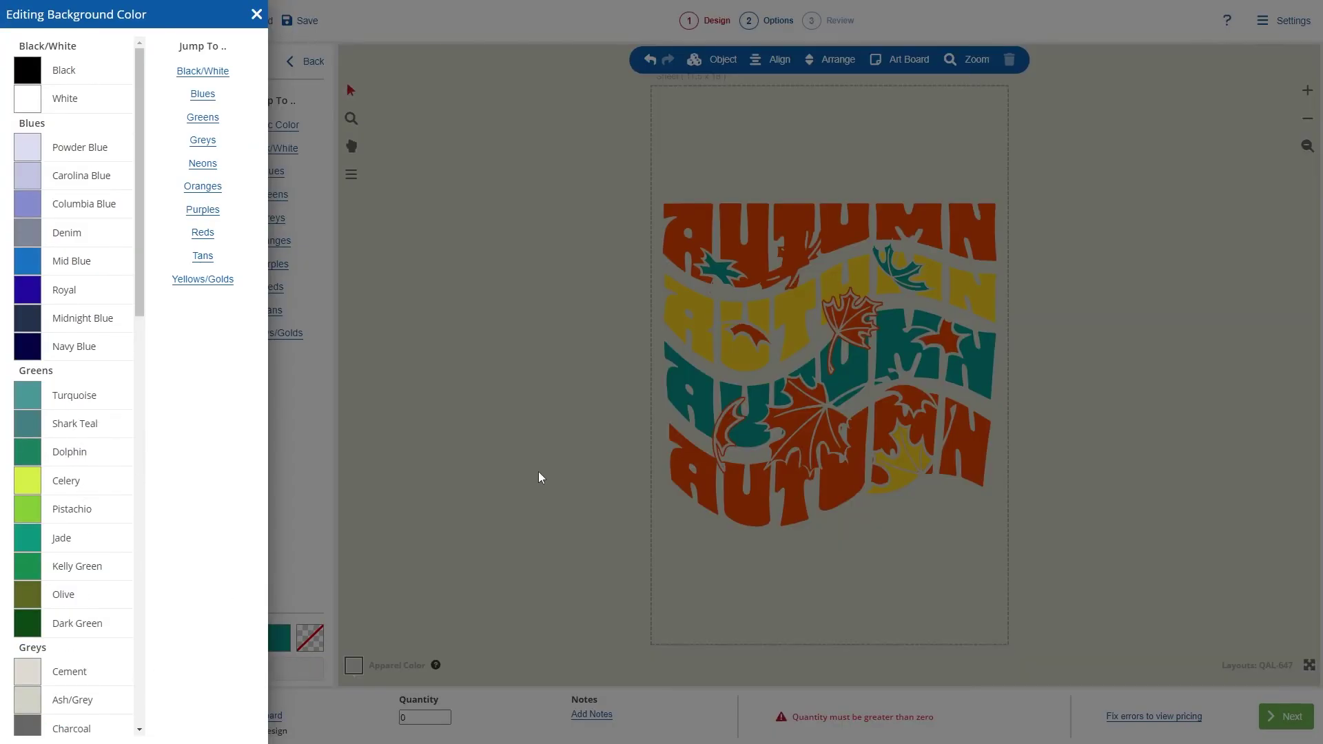
click(539, 472)
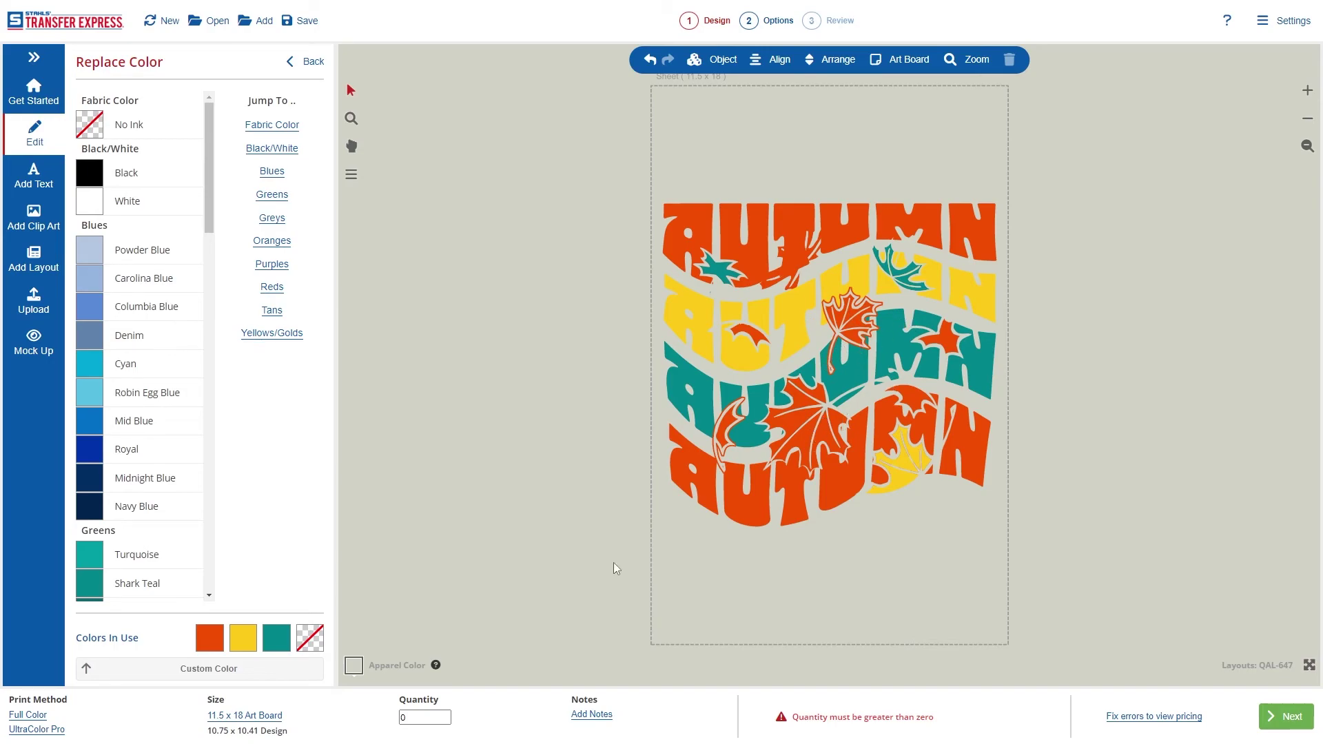
click(354, 666)
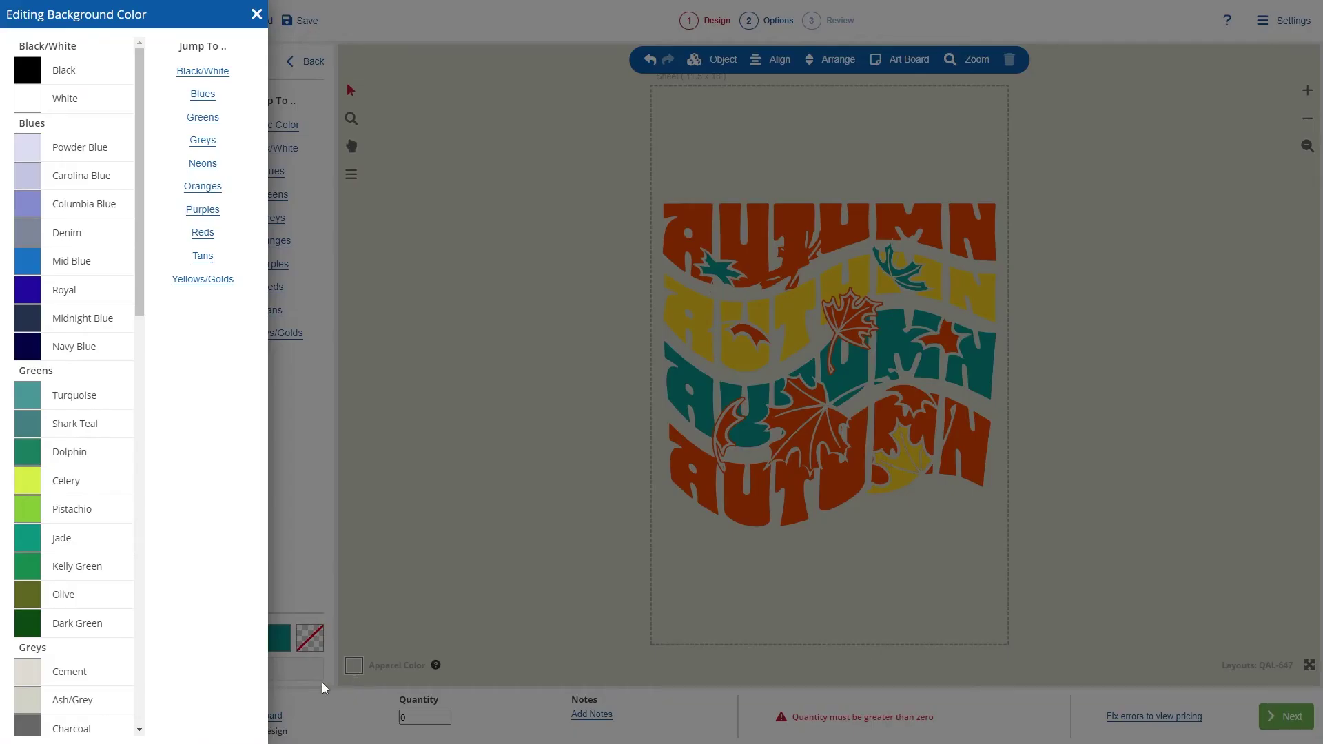
click(83, 76)
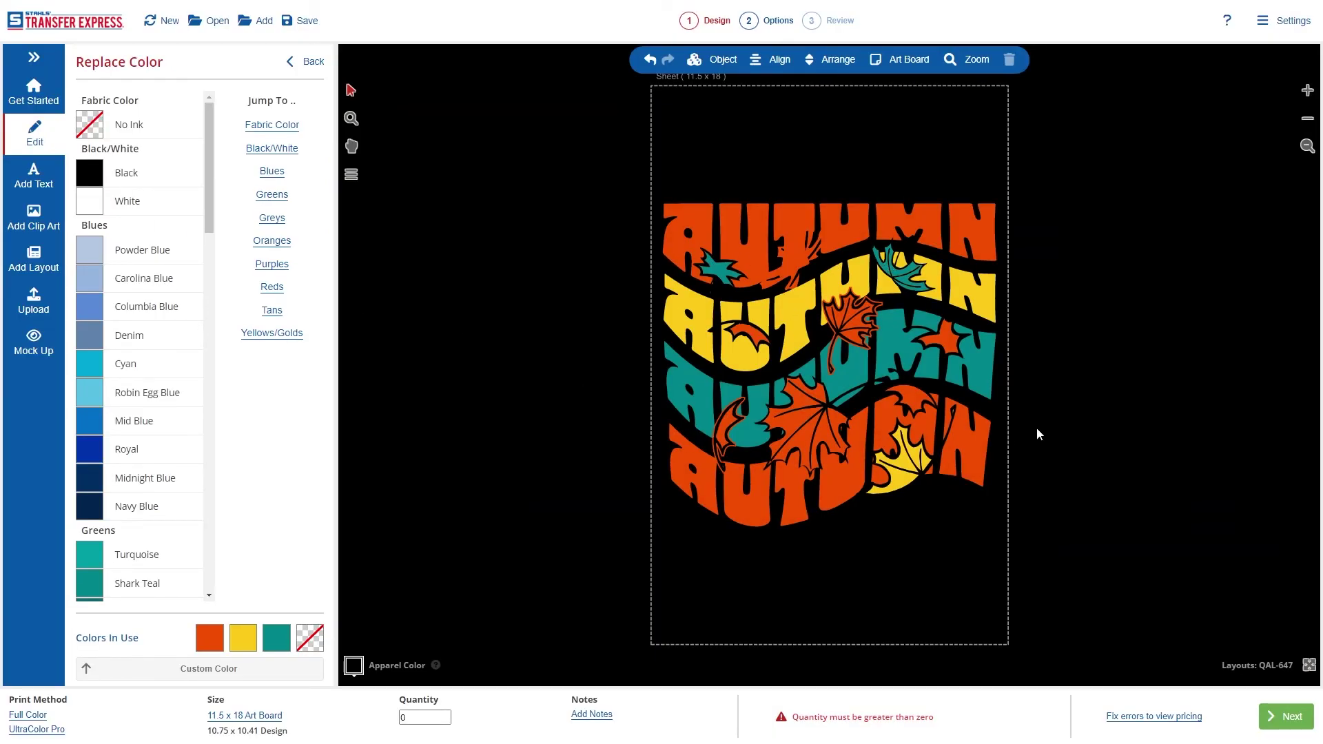
Step: Group all the lettering and leaves and move the group to the upper end of the art board
drag(1050, 163, 582, 571)
click(722, 61)
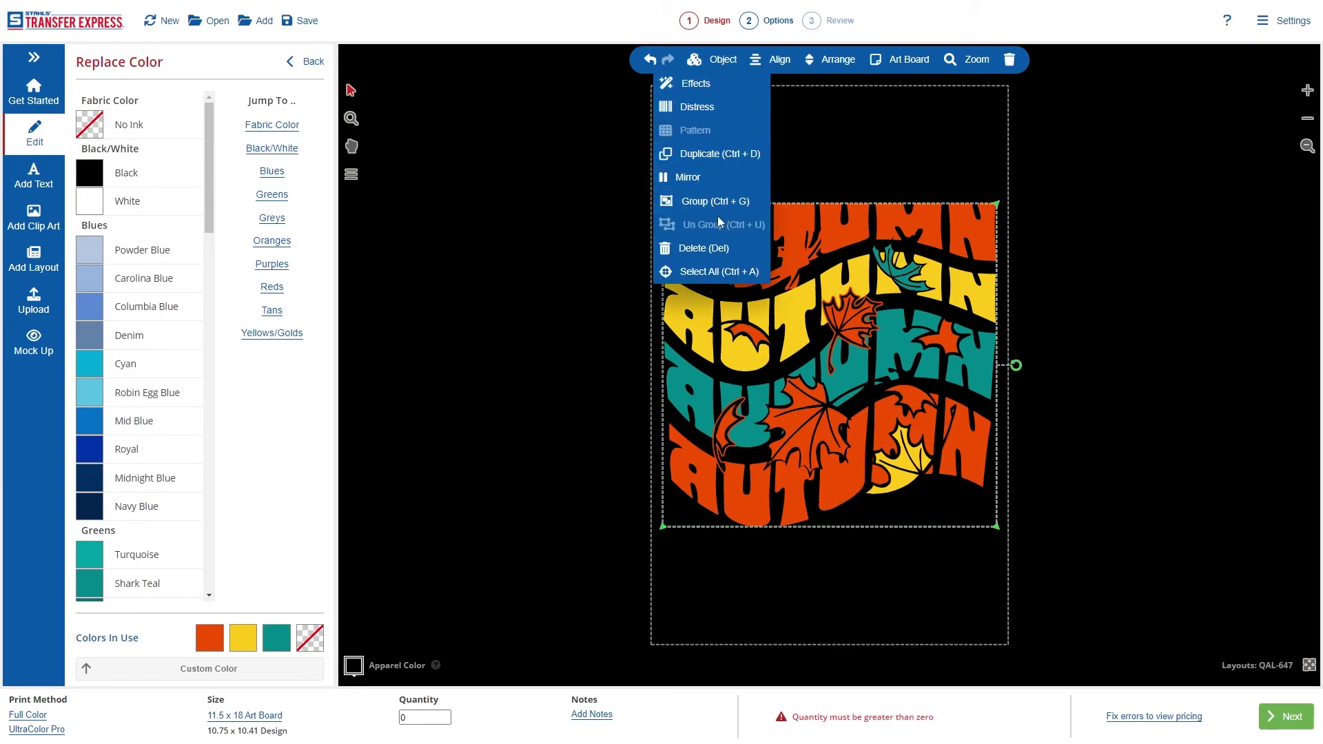
click(714, 201)
click(322, 64)
drag(798, 294, 796, 184)
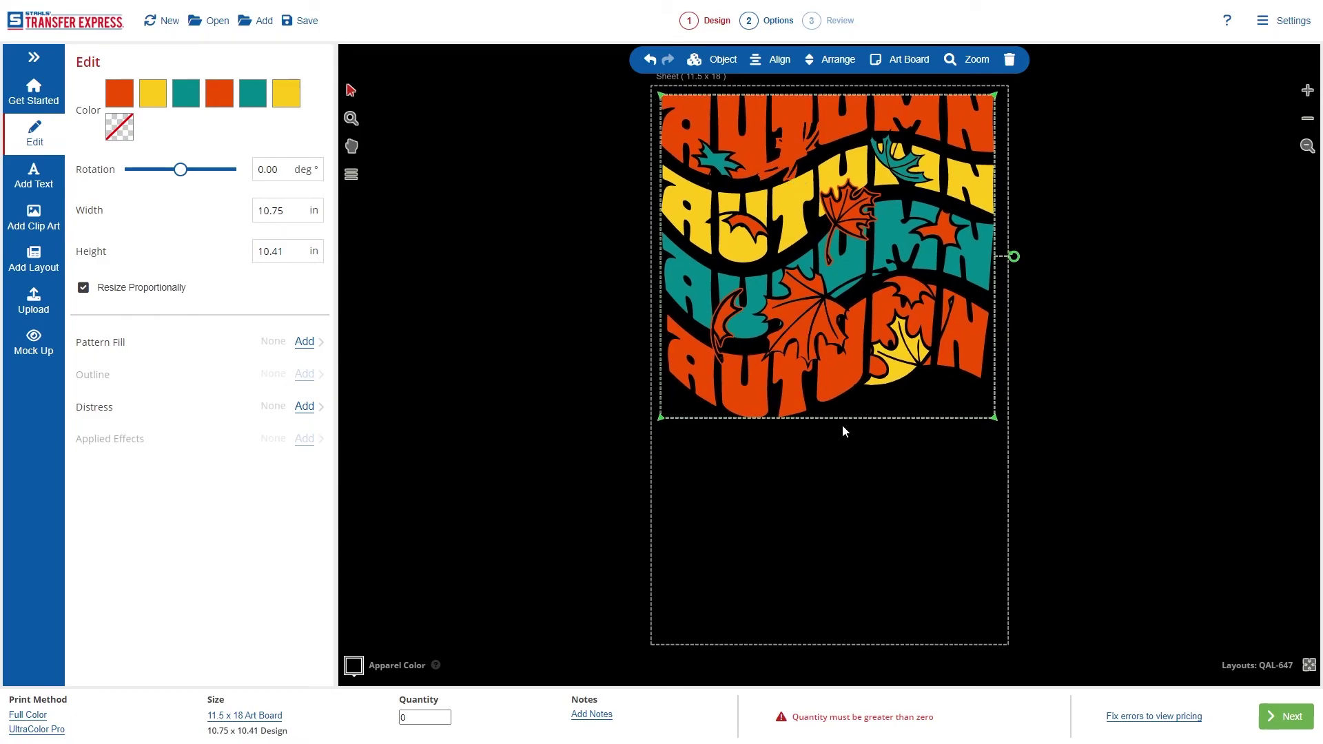
Step: Set the grouped design's width to 11 in and reposition it within the upper part of the art board
click(853, 472)
drag(752, 559, 1119, 660)
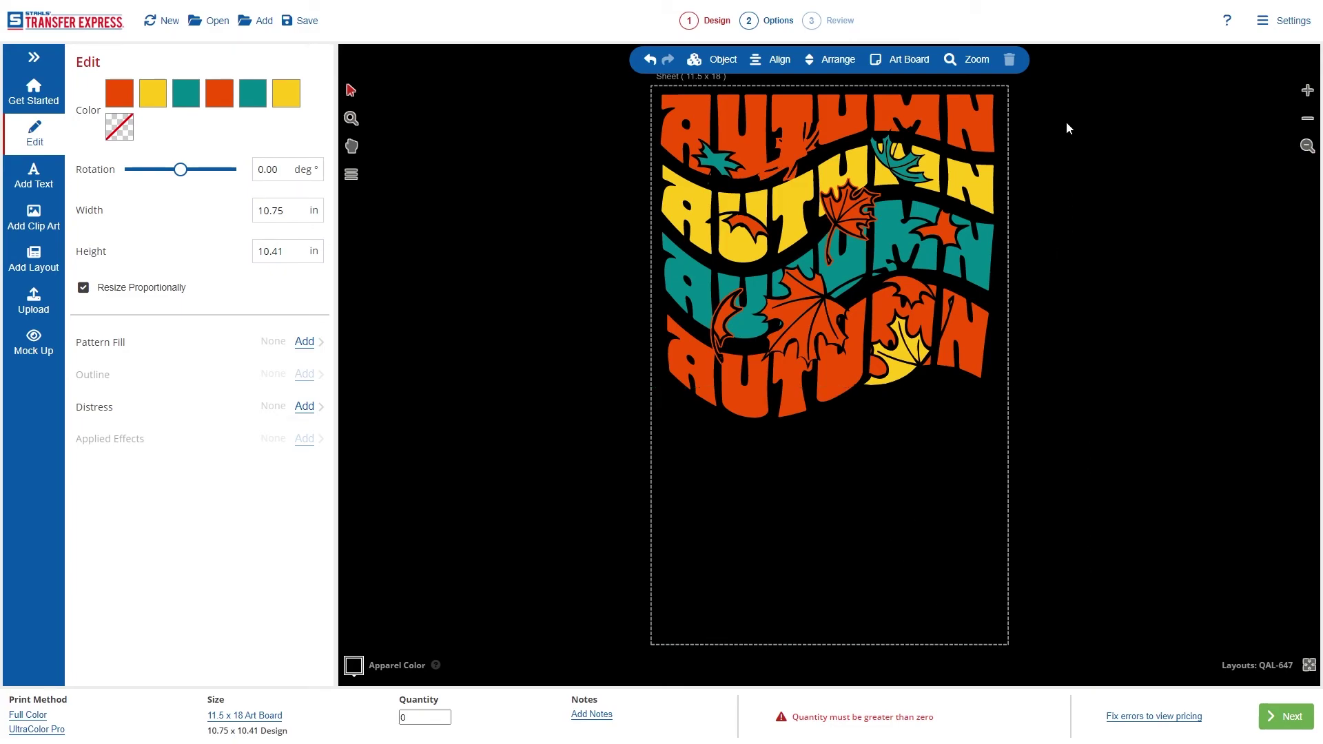
drag(585, 452, 583, 455)
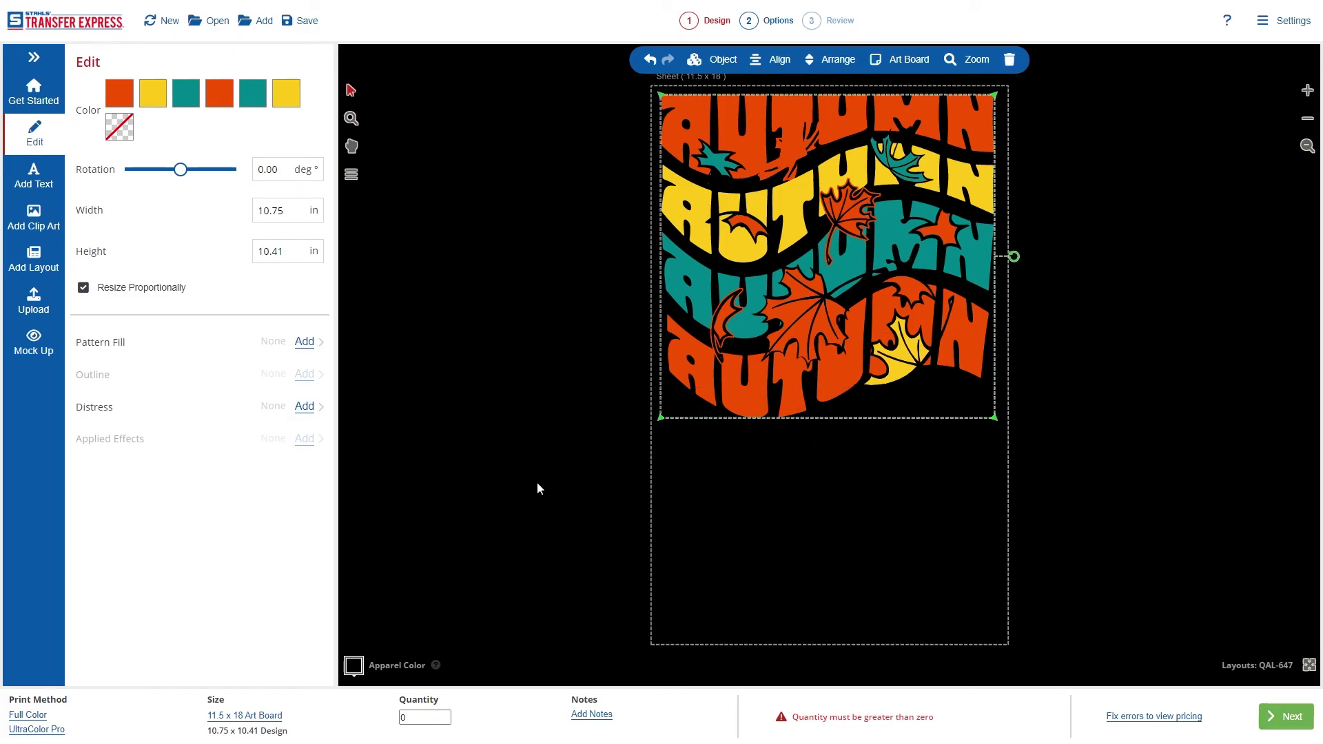
click(285, 207)
text(11)
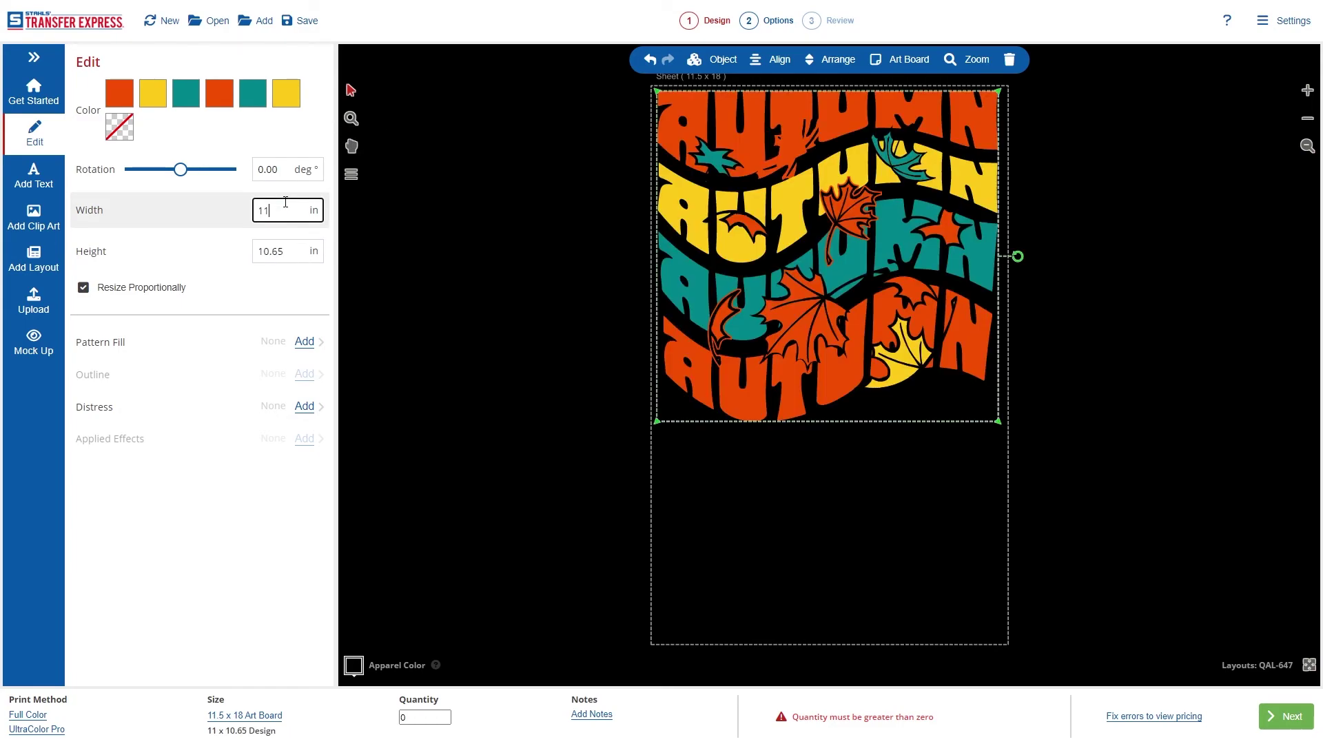
click(787, 253)
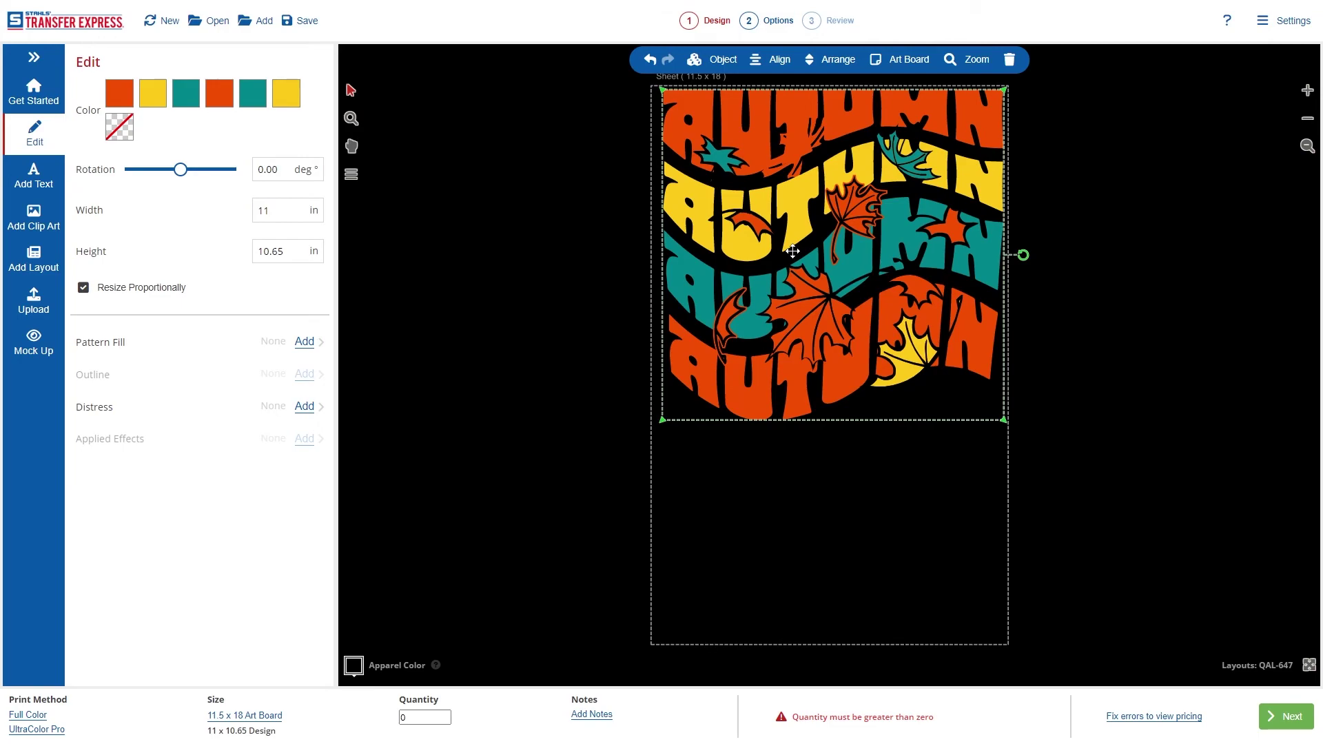
drag(787, 253, 789, 253)
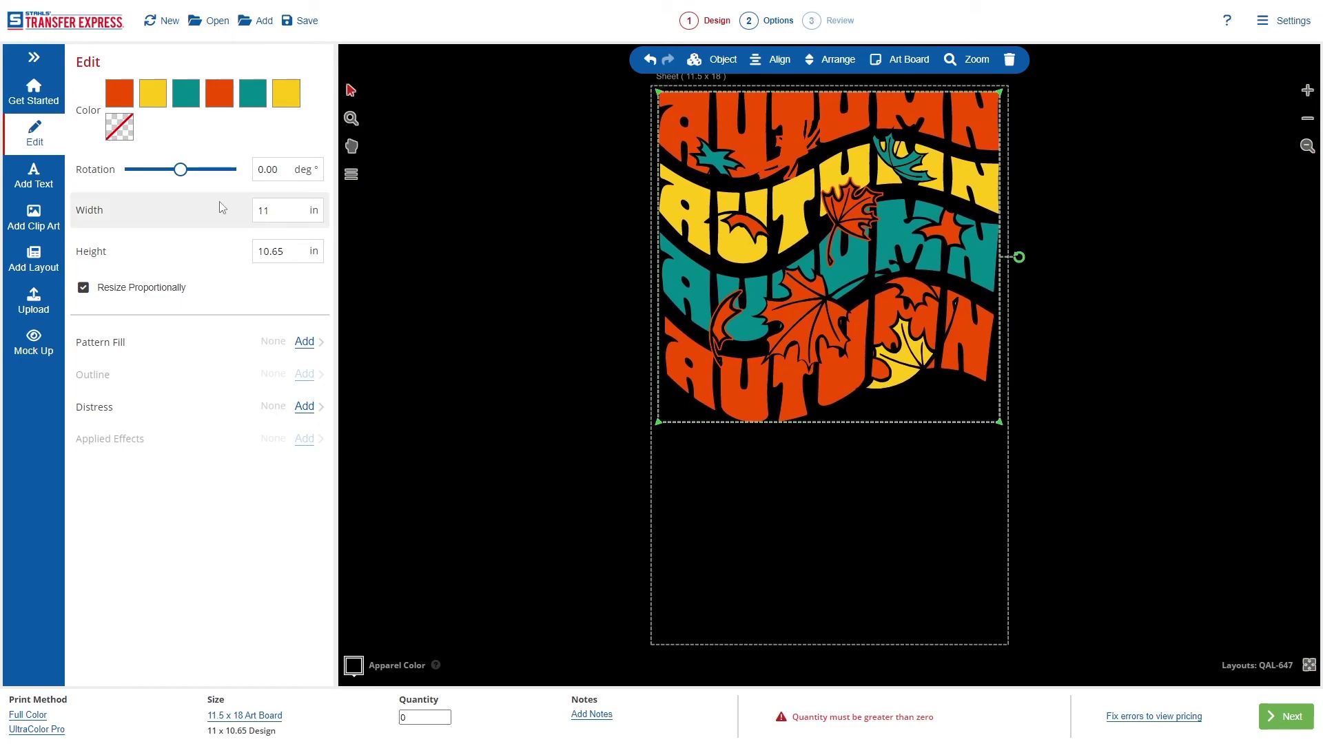
click(279, 210)
drag(276, 211, 252, 210)
drag(295, 254, 257, 252)
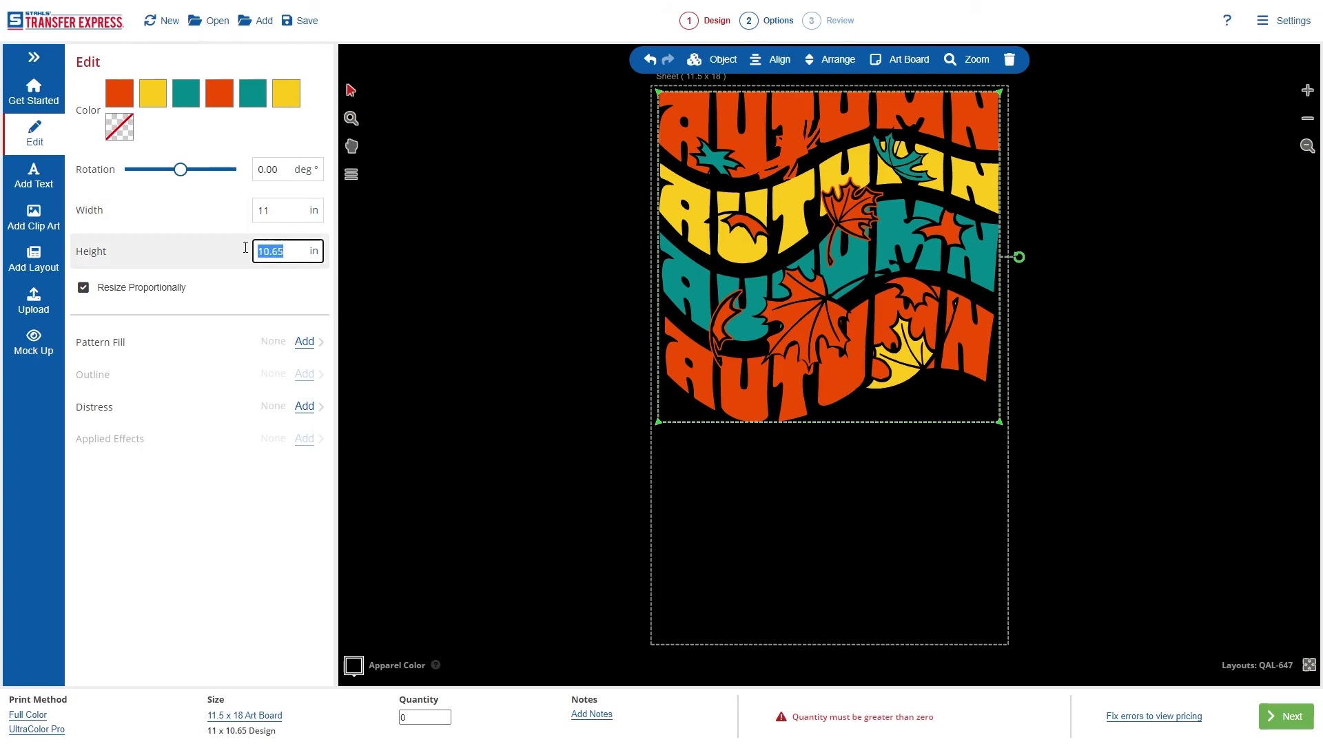
click(483, 254)
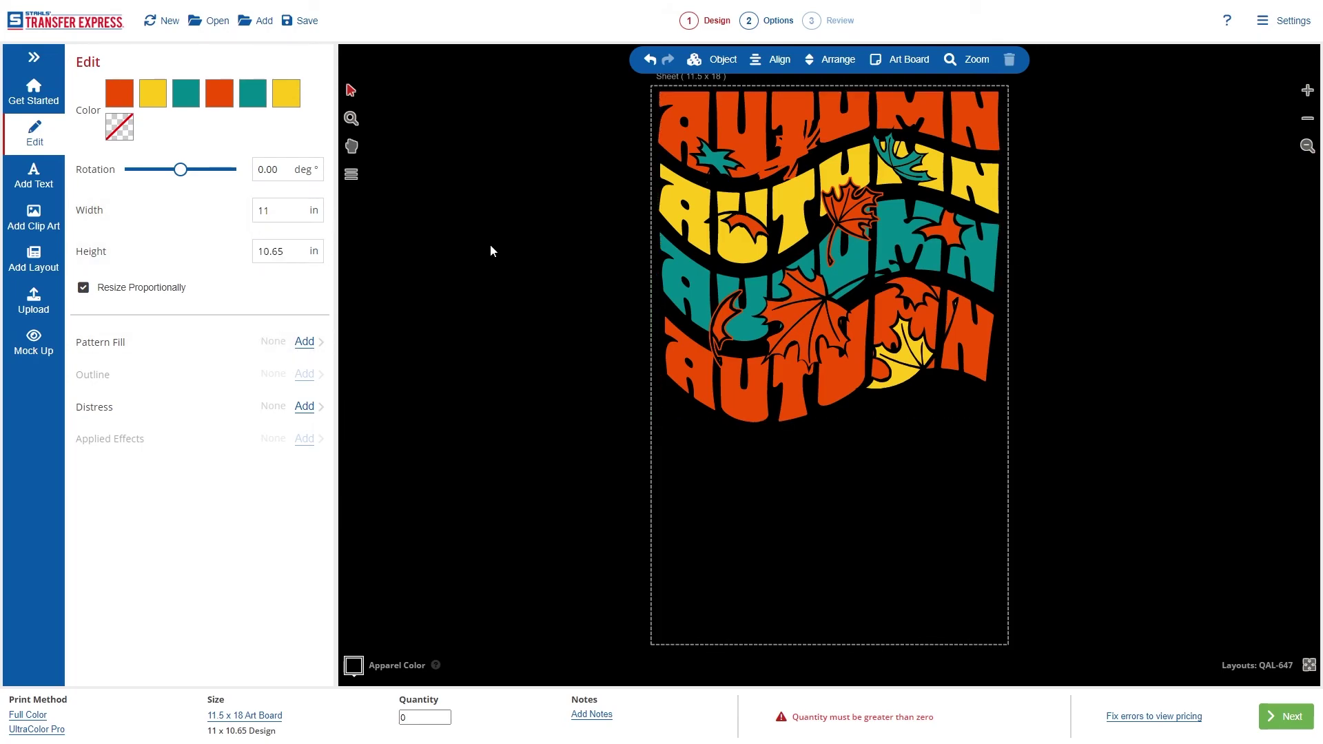